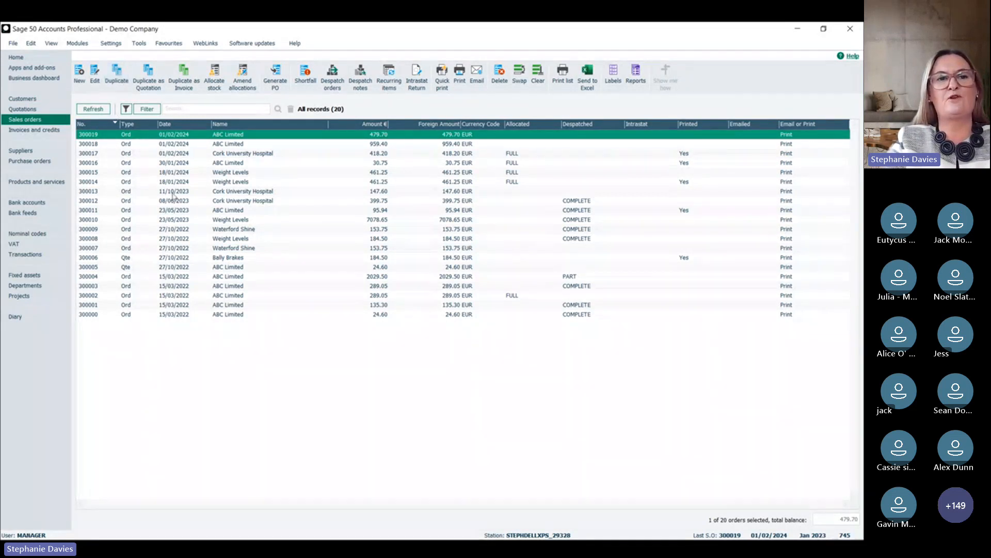
Step: Duplicate the latest ABC Limited sales order, save the copy with stock allocation postponed, and close the order form
left_click(116, 75)
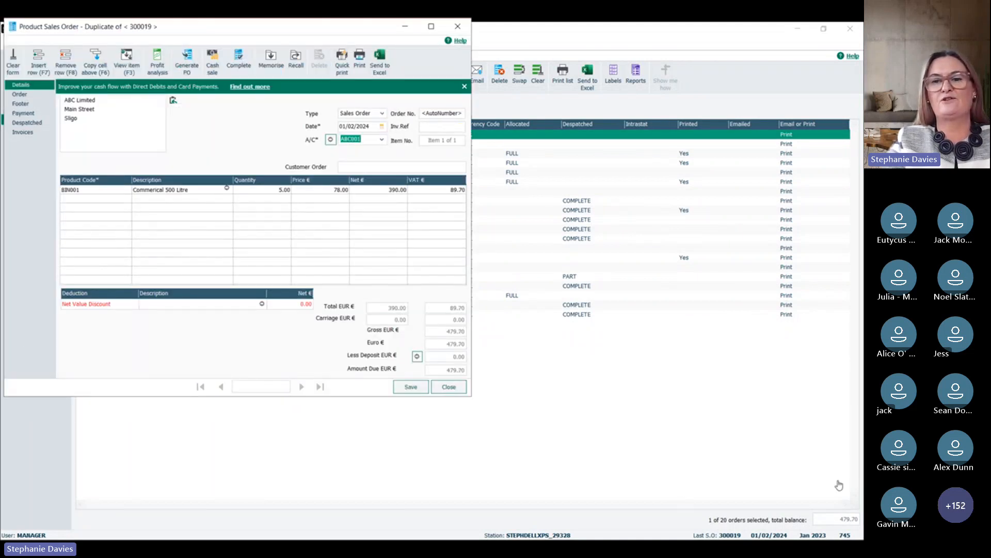
left_click(449, 387)
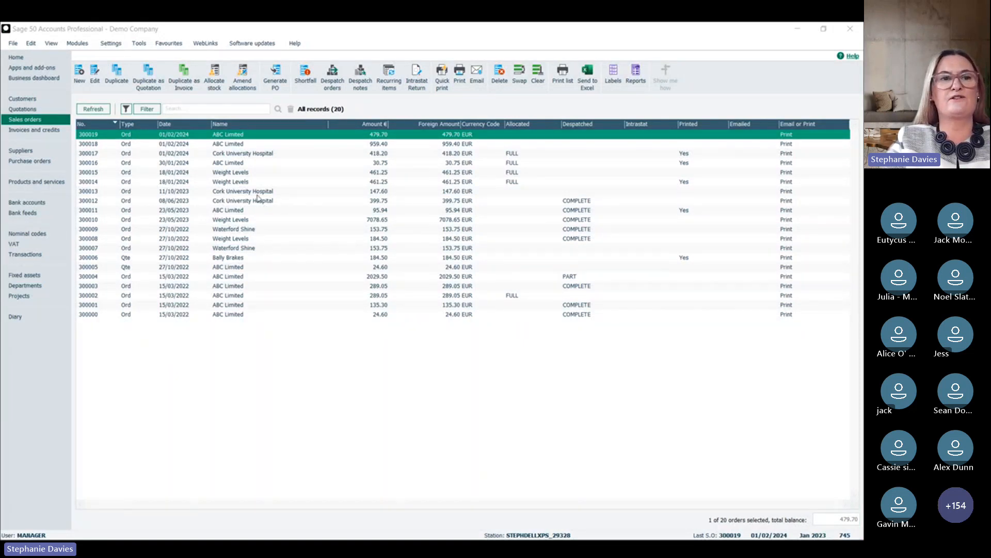
left_click(23, 98)
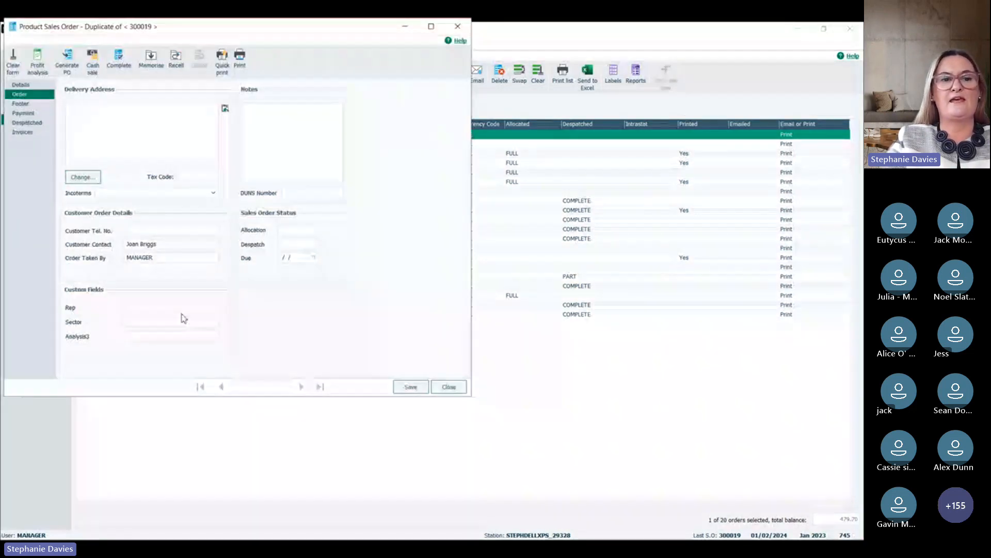
left_click(17, 90)
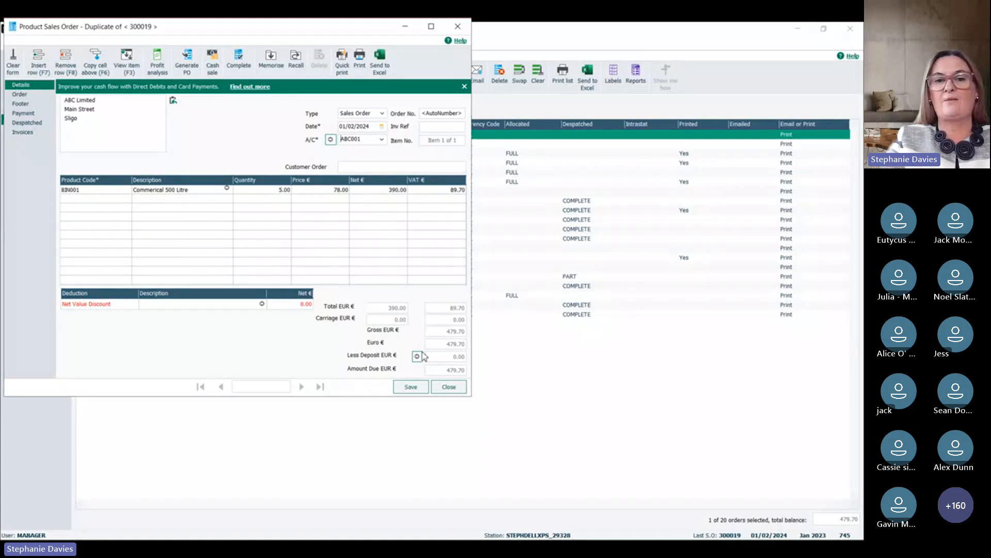
left_click(411, 388)
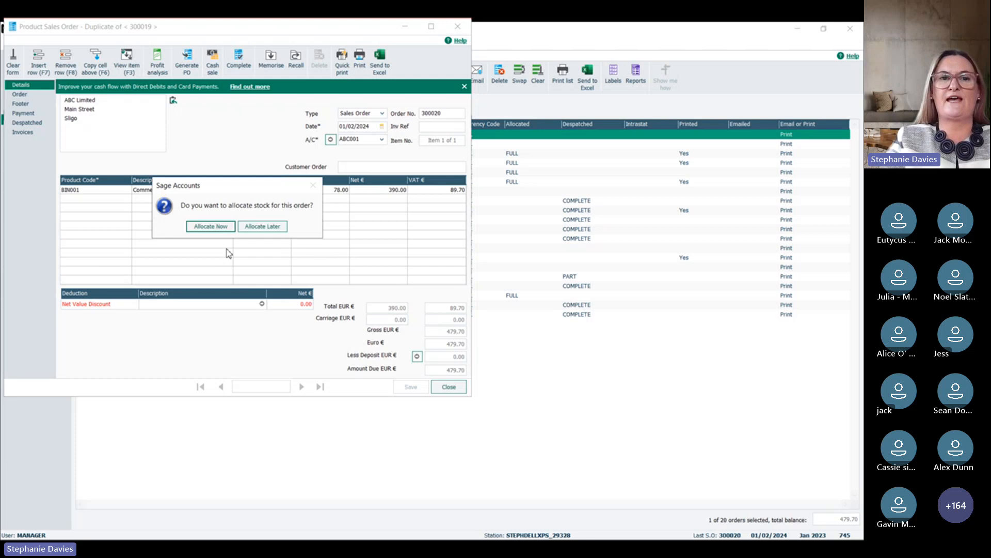
left_click(281, 226)
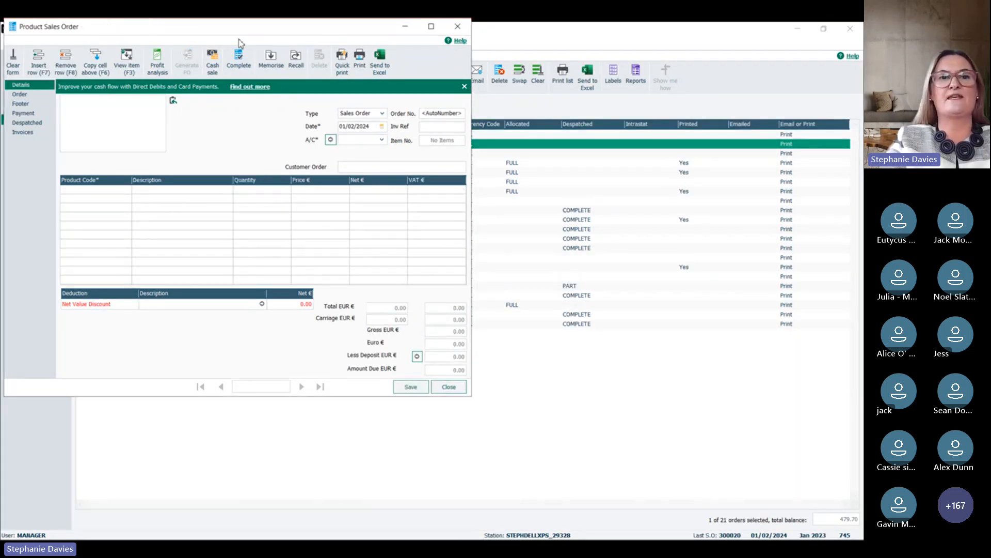
left_click_drag(241, 31, 273, 112)
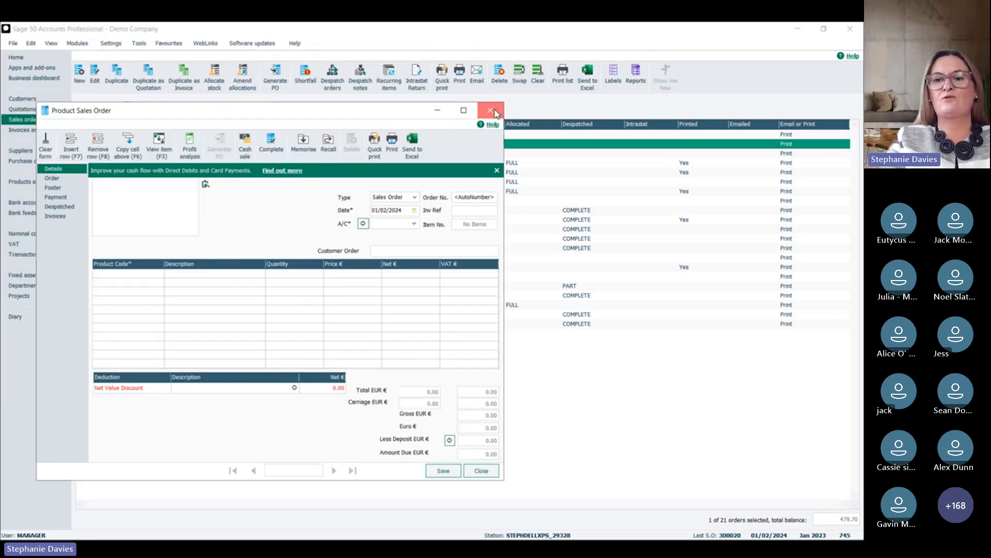
left_click(493, 113)
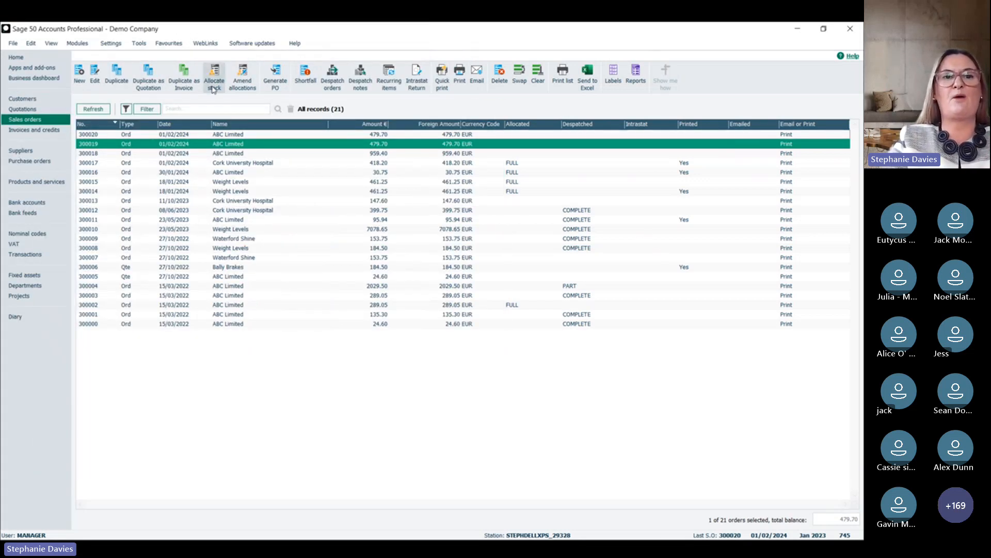
Step: Select the newly duplicated ABC Limited order and start allocating its stock, but decline the allocation
left_click(216, 136)
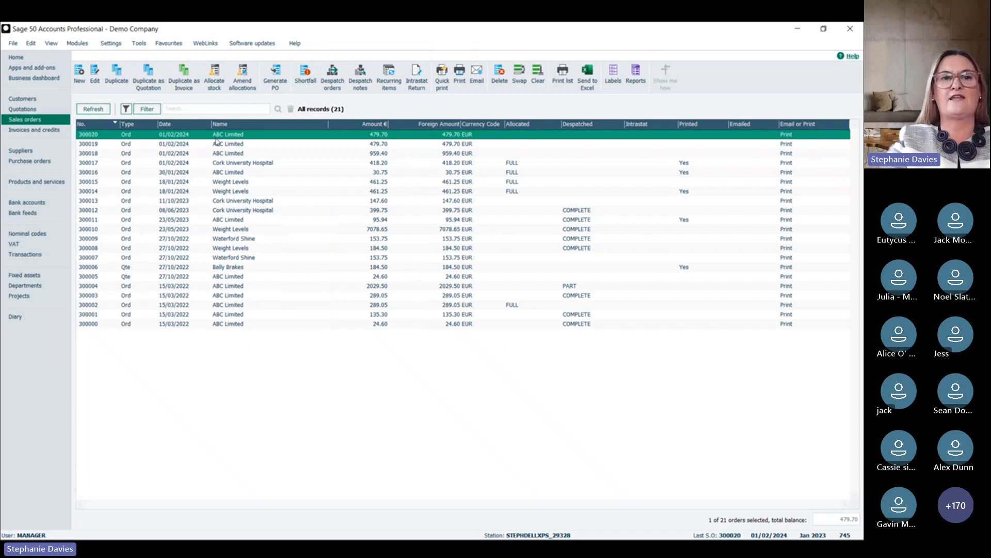
left_click(214, 76)
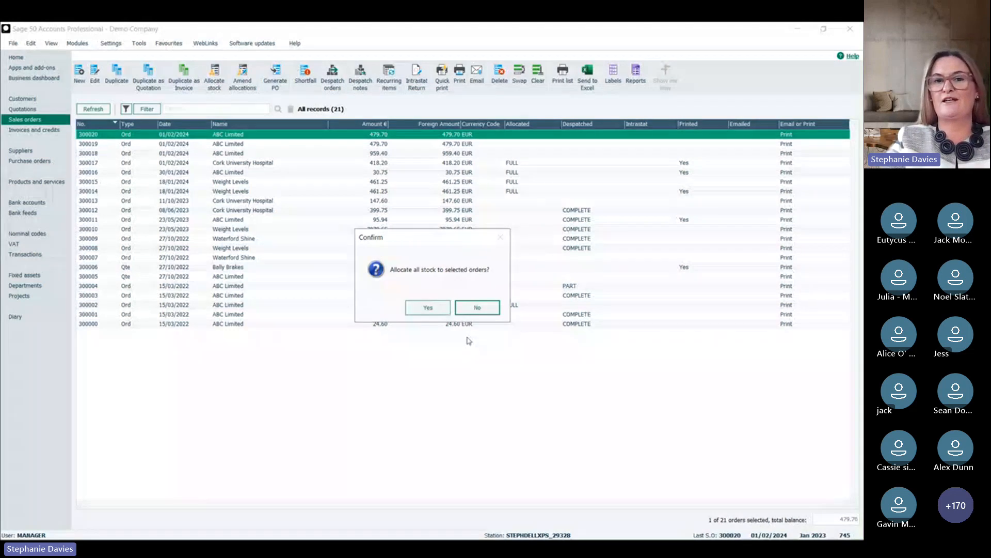
left_click(484, 311)
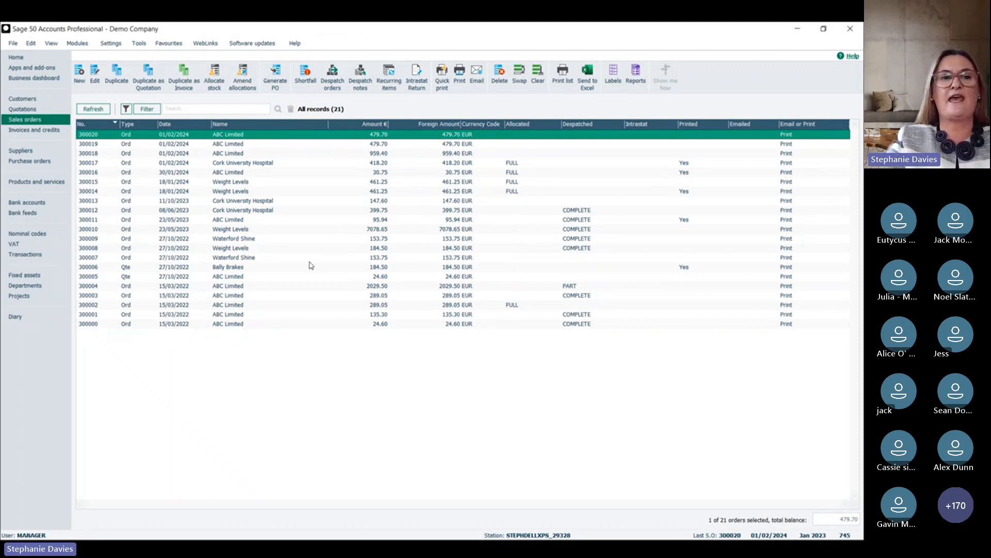
Step: Generate a purchase order for 5 units of product BIN001 from the selected sales order
left_click(274, 76)
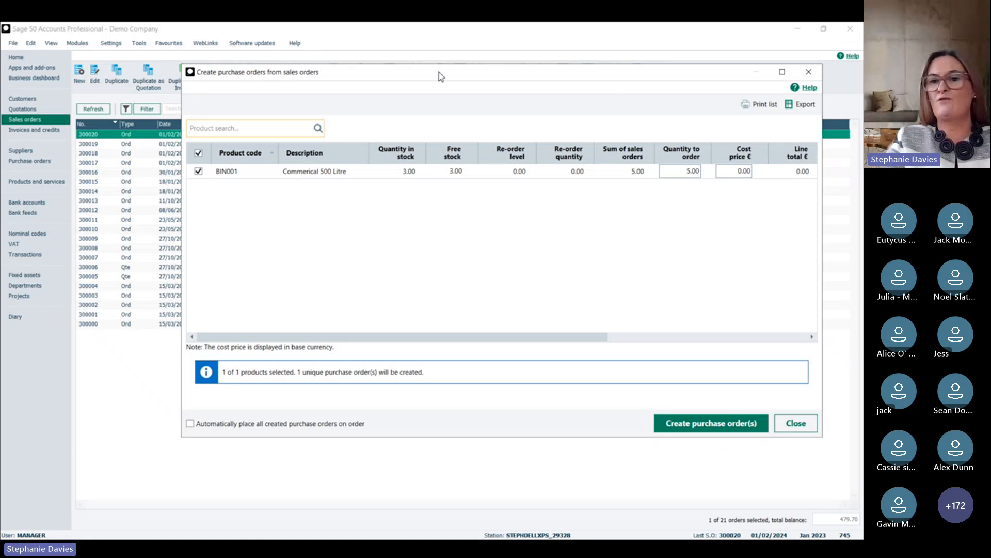
left_click_drag(438, 73, 400, 146)
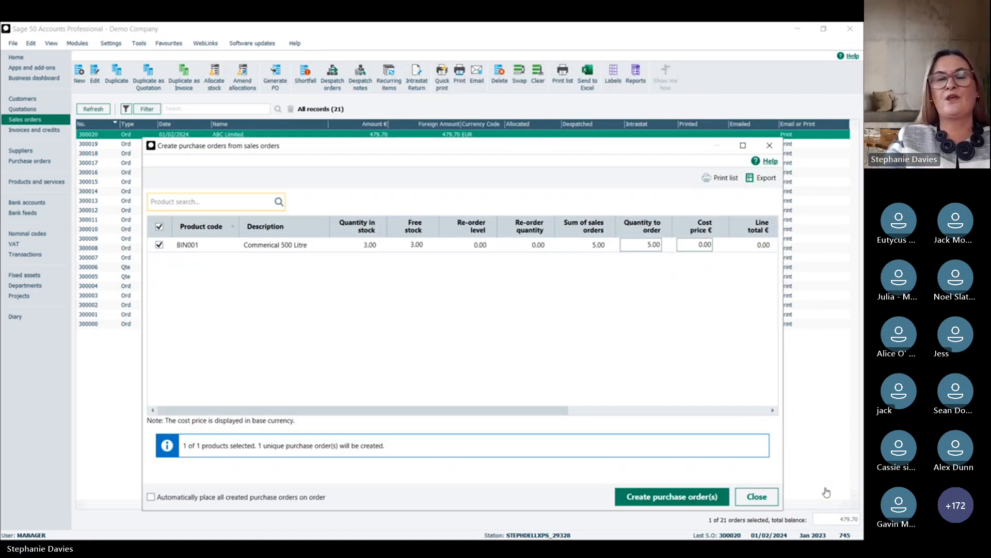
left_click(758, 496)
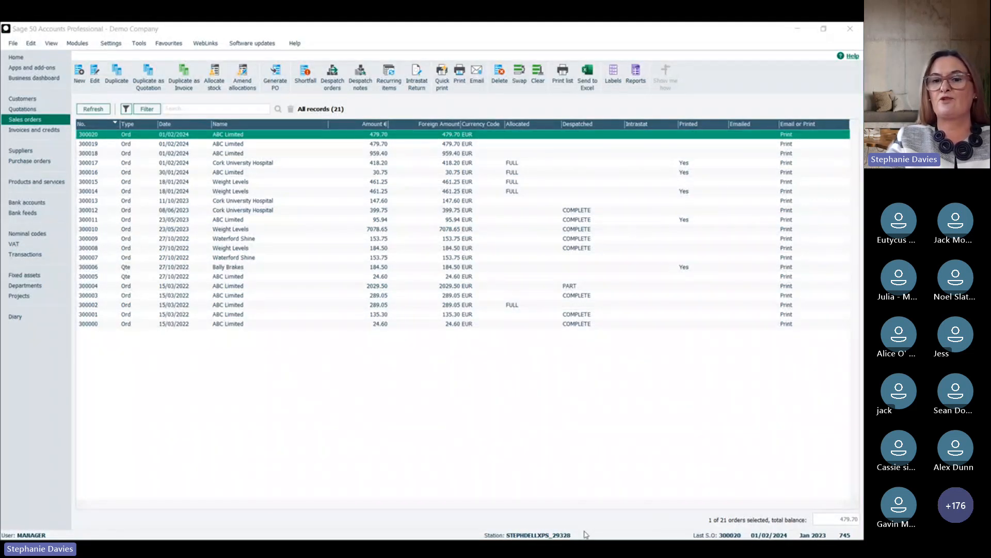
left_click(658, 499)
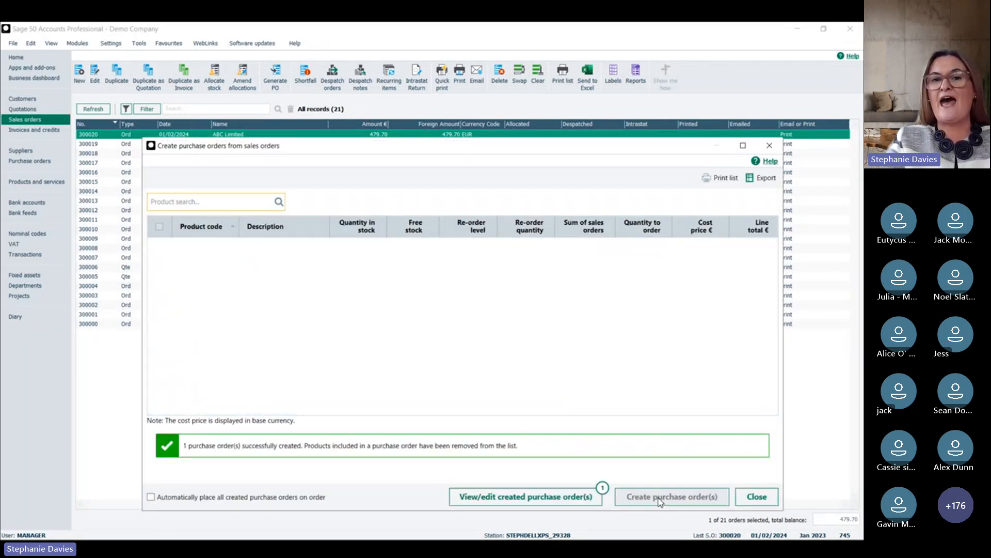
Step: Open the created purchase order for Maintenance Suppliers, set the BIN001 unit price to 10, and save it
left_click(512, 497)
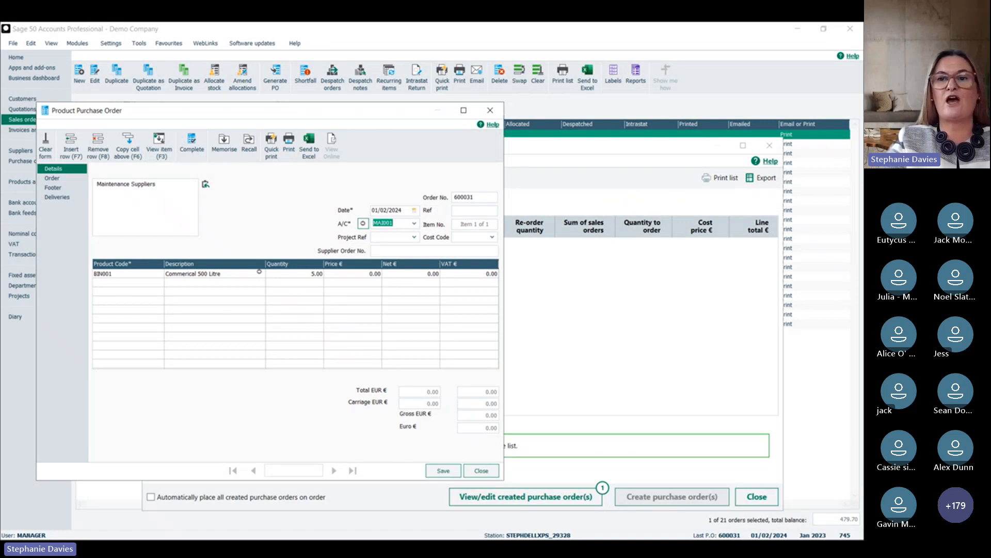
left_click(820, 227)
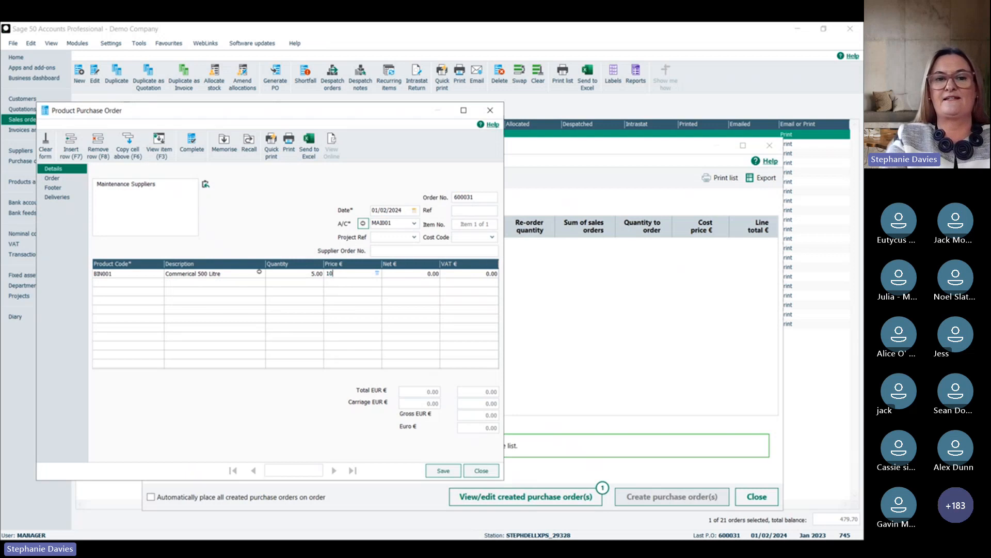
left_click(438, 472)
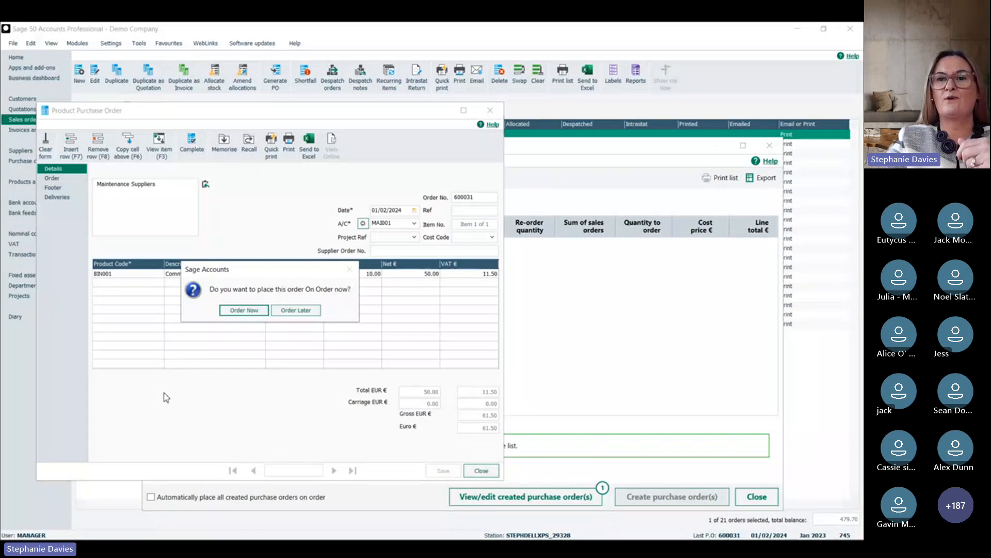
Step: Place the purchase order on order immediately without printing it, and close the purchase order windows
left_click(820, 223)
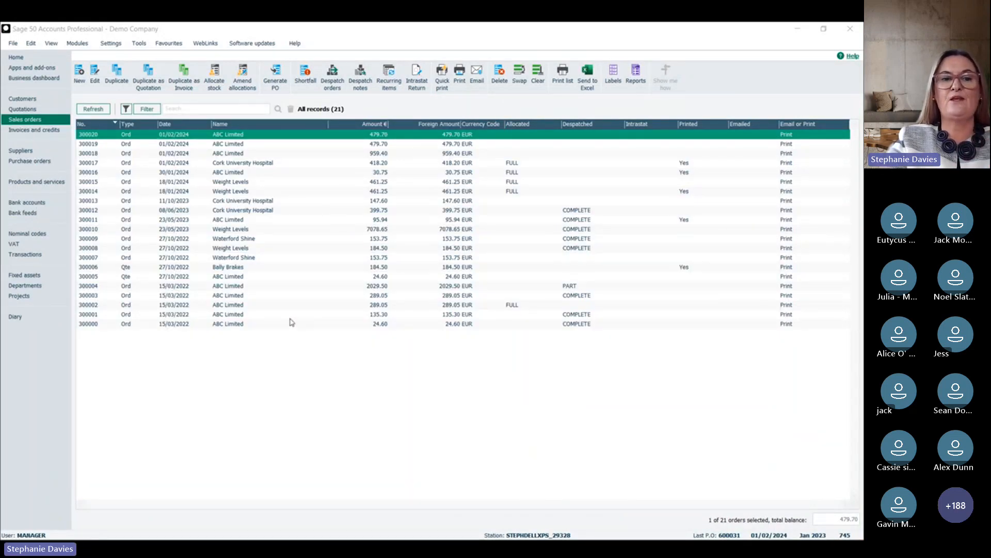
left_click(245, 312)
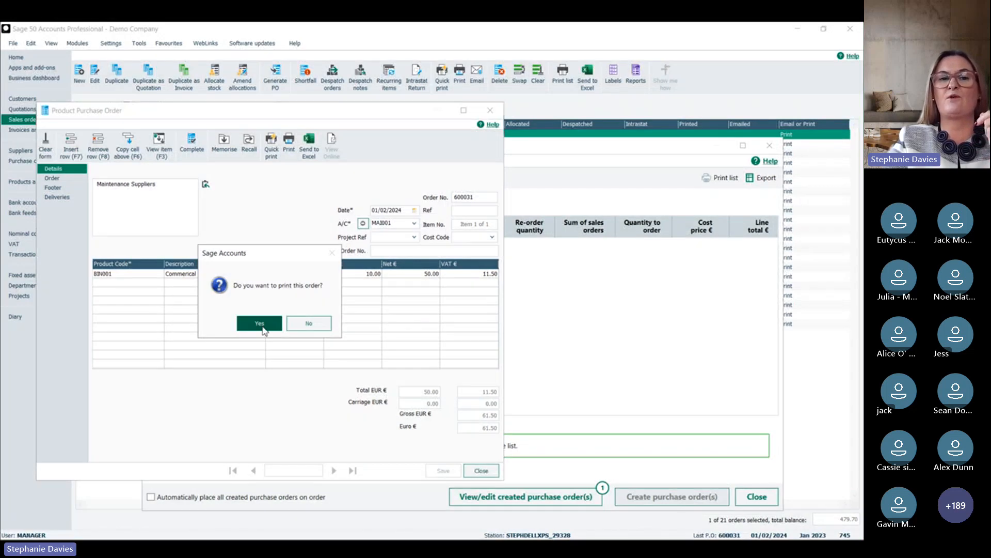
left_click(307, 325)
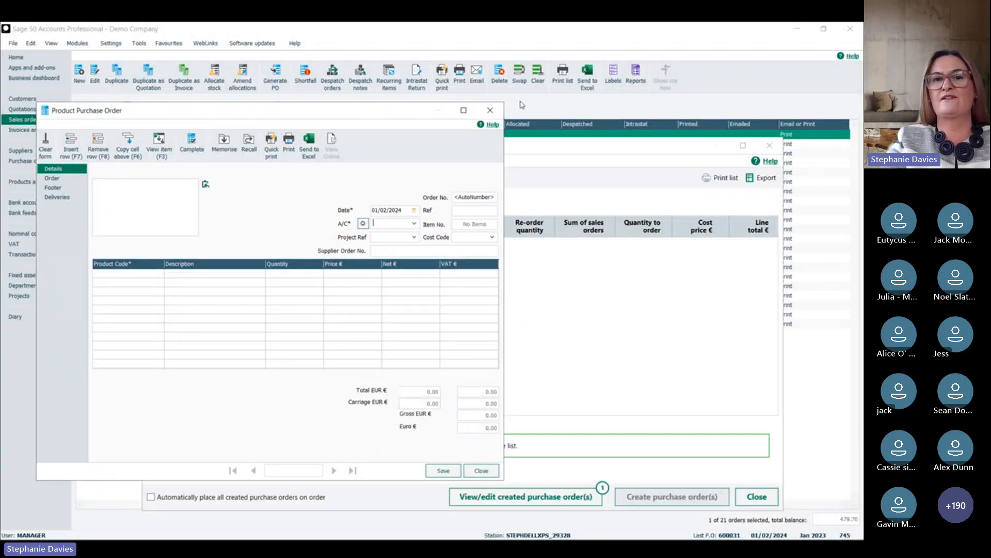
left_click(491, 115)
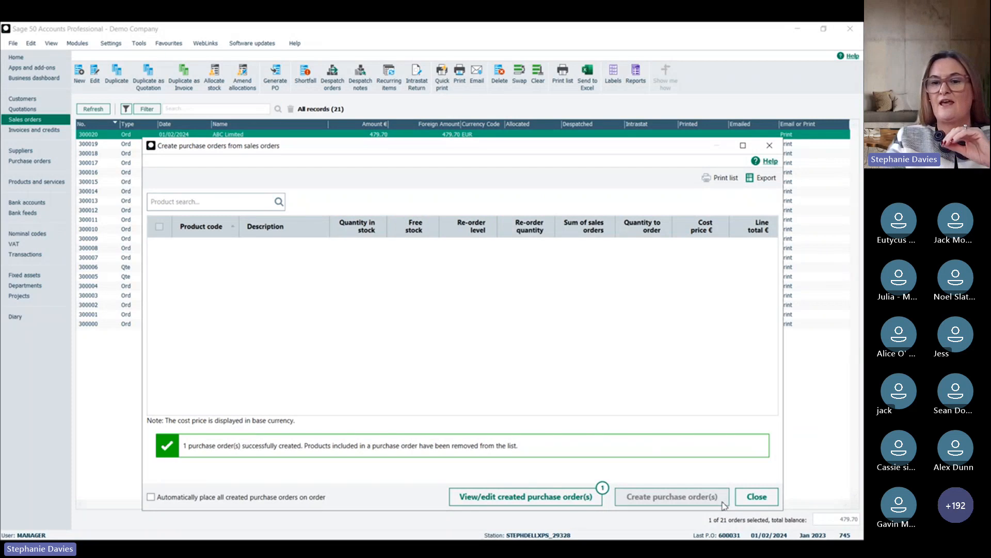
left_click(757, 496)
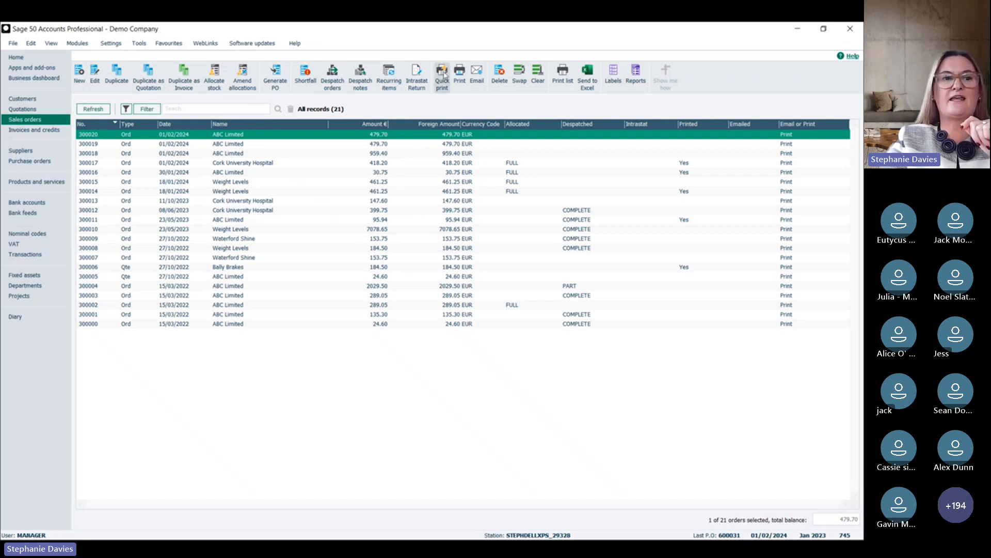
Step: Quick print the selected sales order, and preview duplicating it as an invoice without saving the invoice
left_click(442, 76)
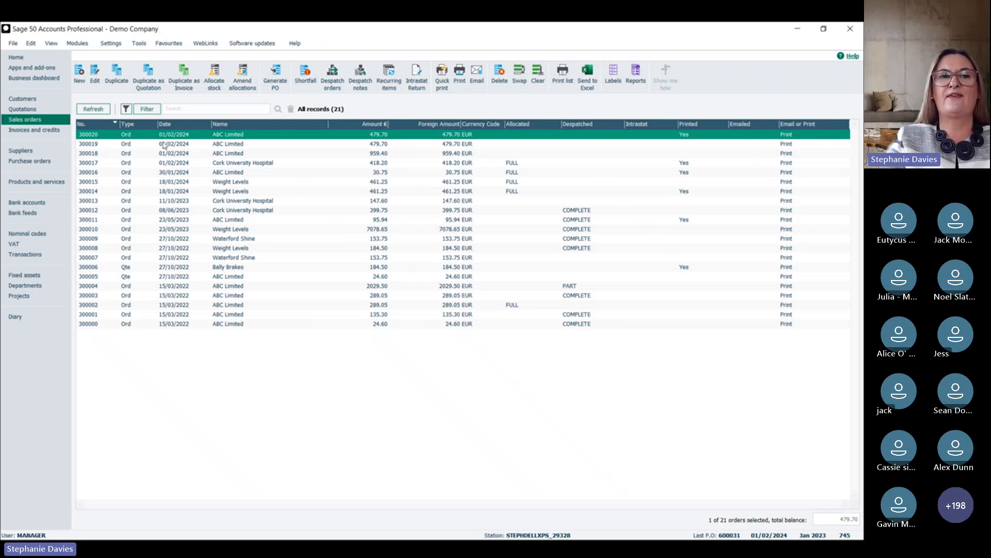
left_click(190, 79)
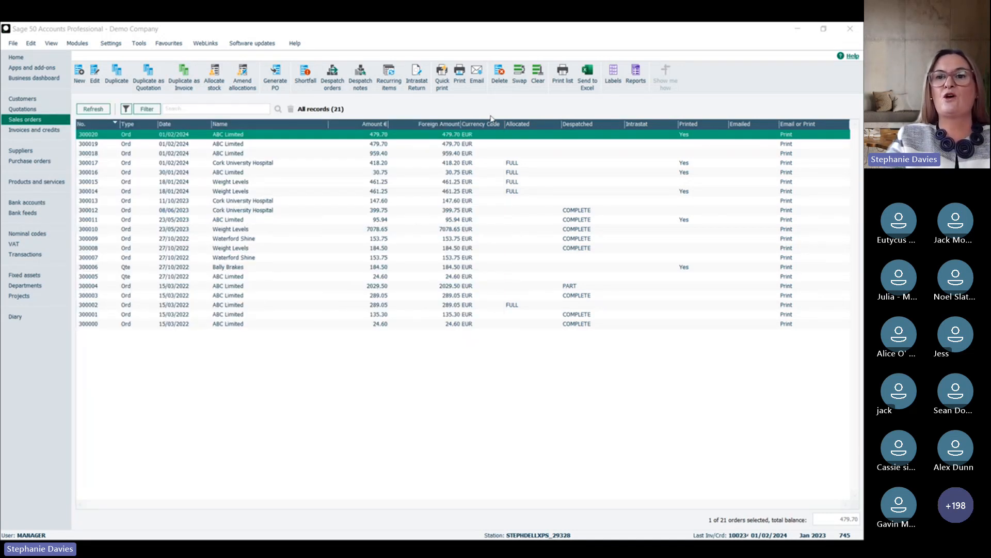
left_click(491, 112)
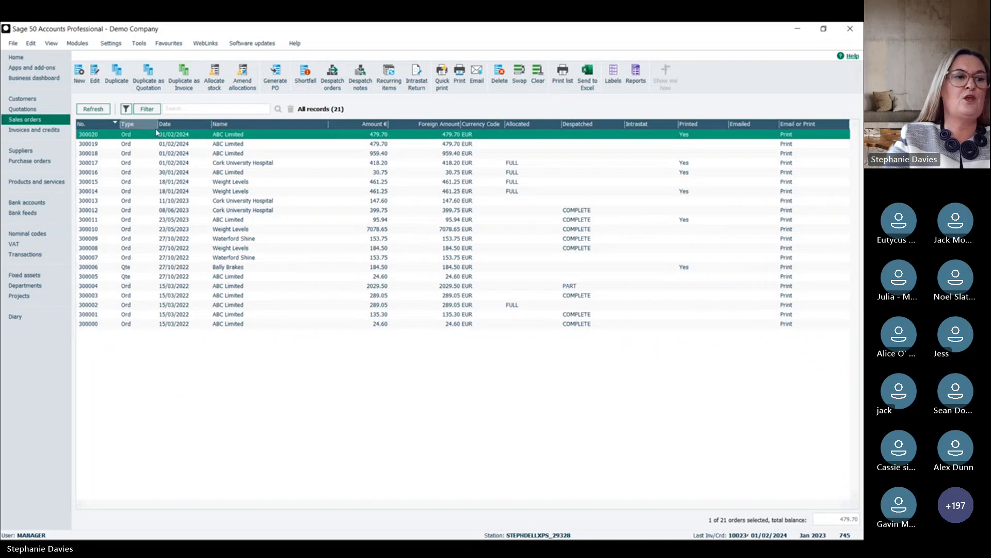
Step: Create and save a credit note from the posted 399.75 Cork University Hospital invoice dated 08/06/2023
left_click(44, 131)
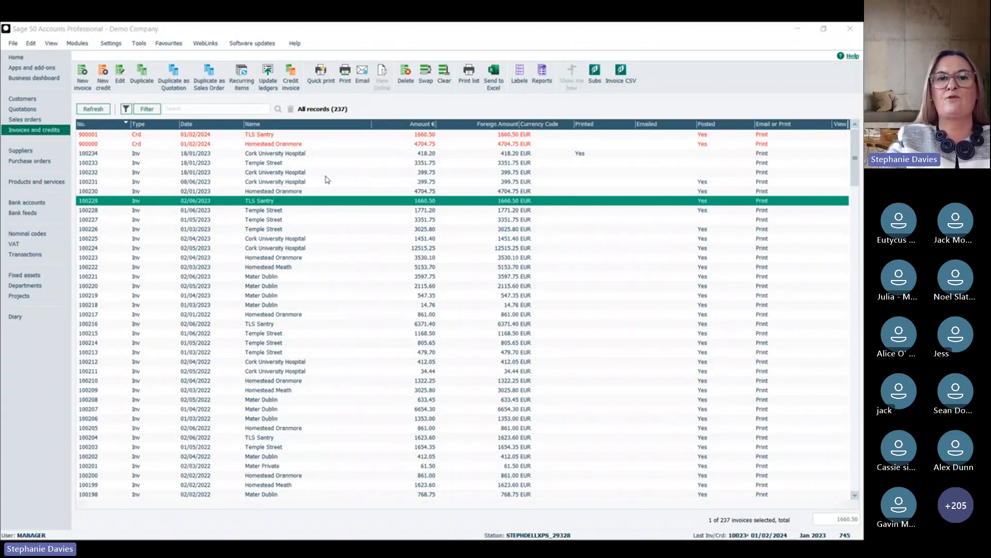
left_click(262, 176)
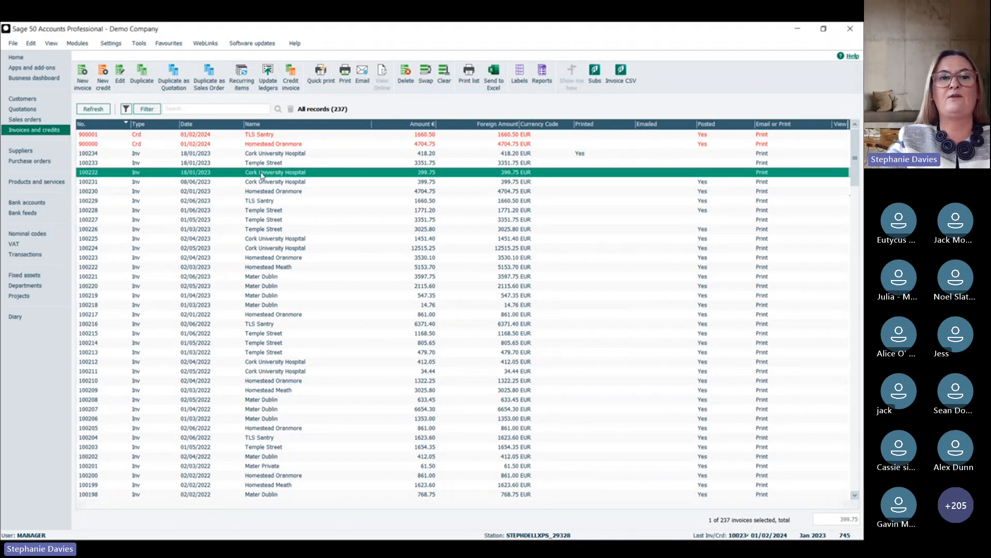
key("Down")
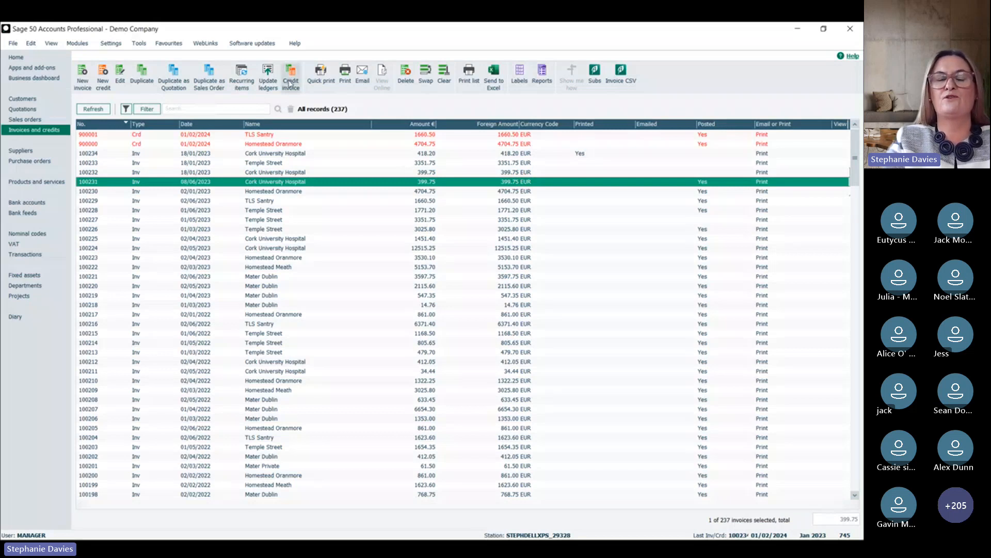
left_click(290, 83)
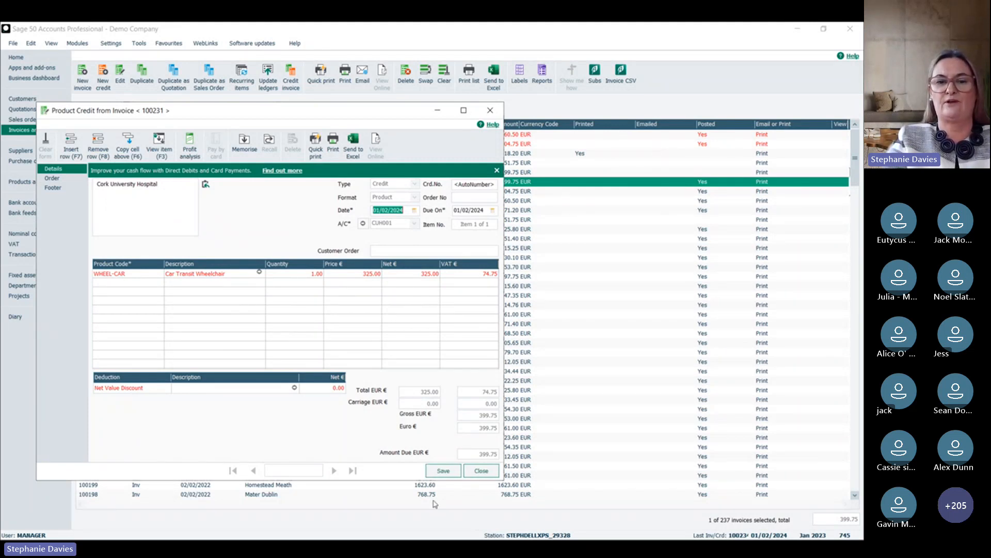
left_click(440, 472)
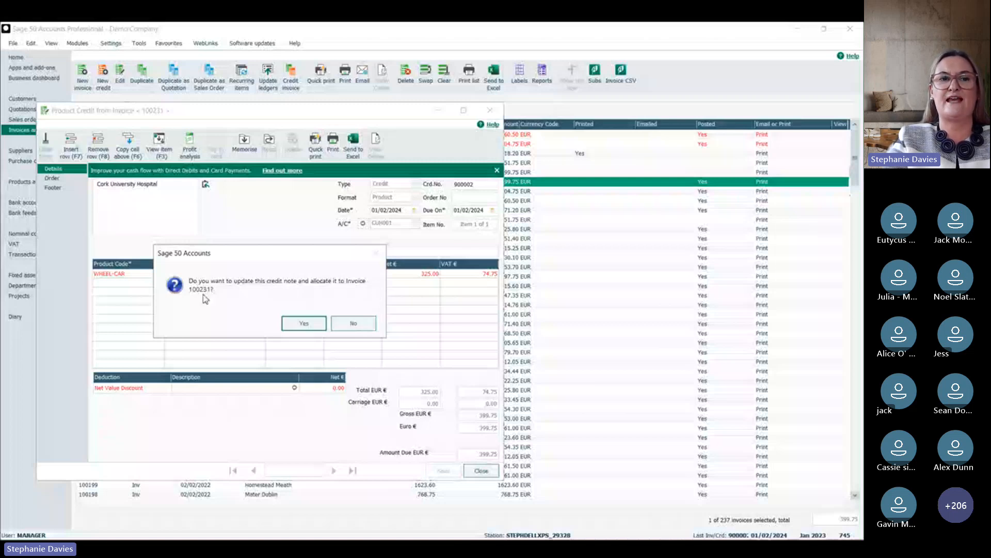
Step: Update the credit note to the ledgers, allocate it to its original invoice, and close the credit form
left_click(304, 325)
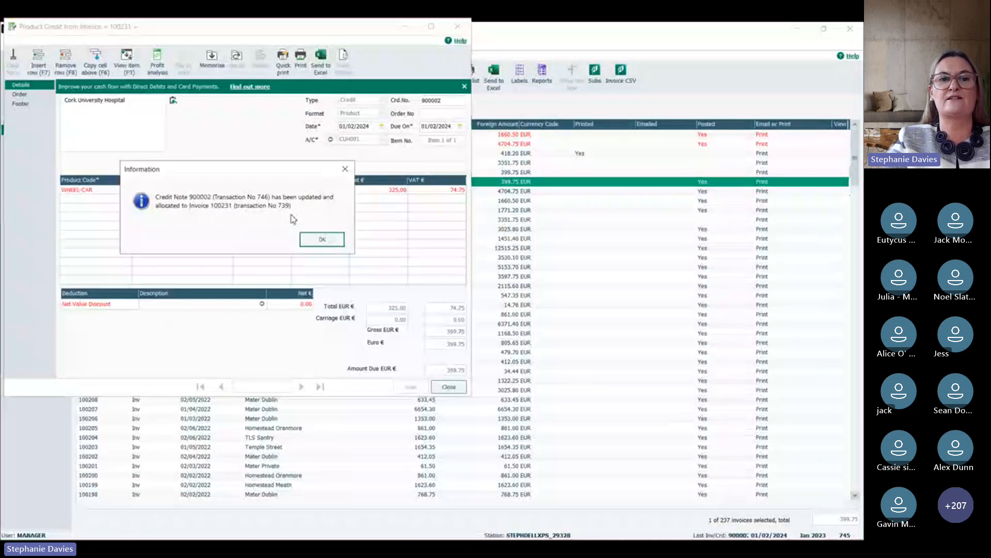
left_click(322, 239)
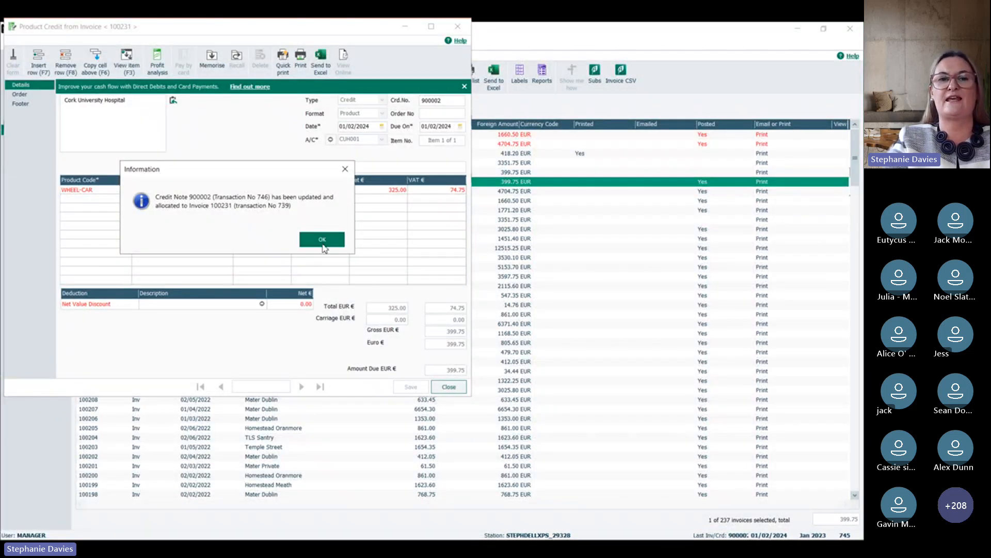
left_click(461, 386)
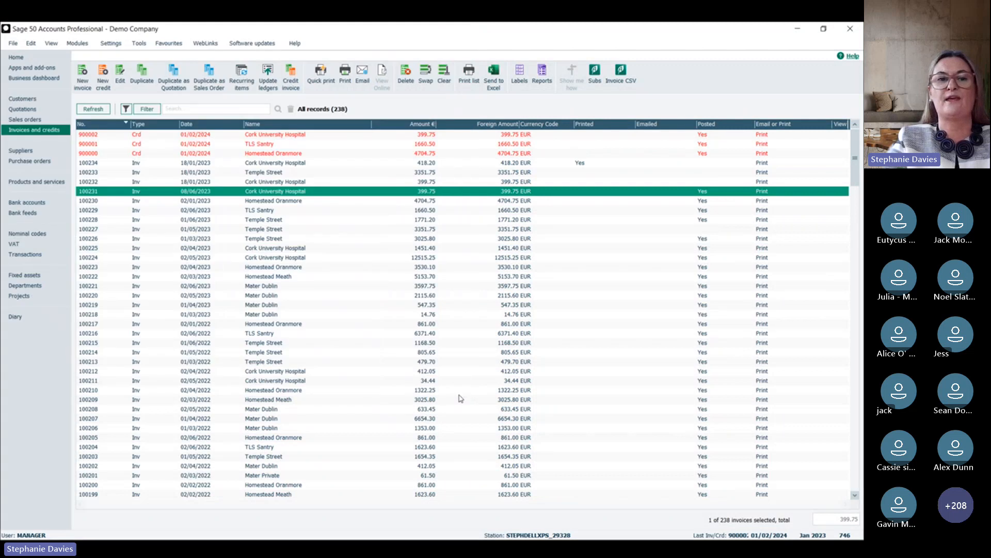
Step: Examine the customer activity of Cork University Hospital for the credit note's allocation, and close the activity window
left_click(23, 98)
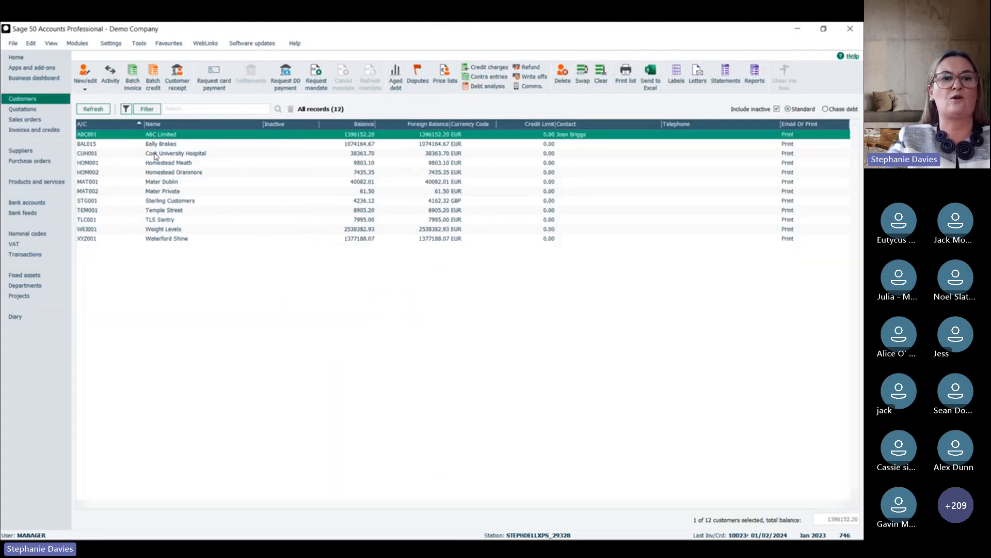
left_click(175, 153)
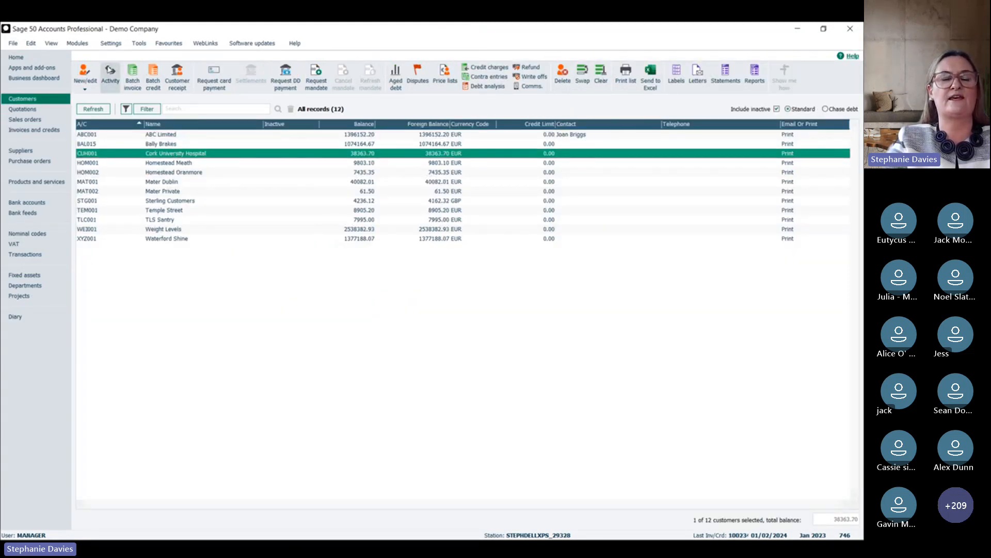
left_click(110, 75)
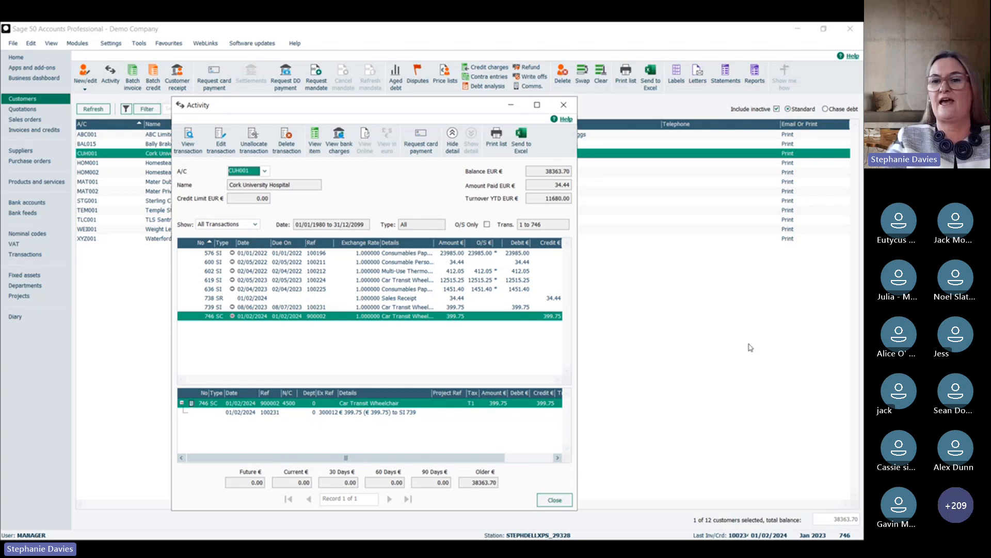
key("Escape")
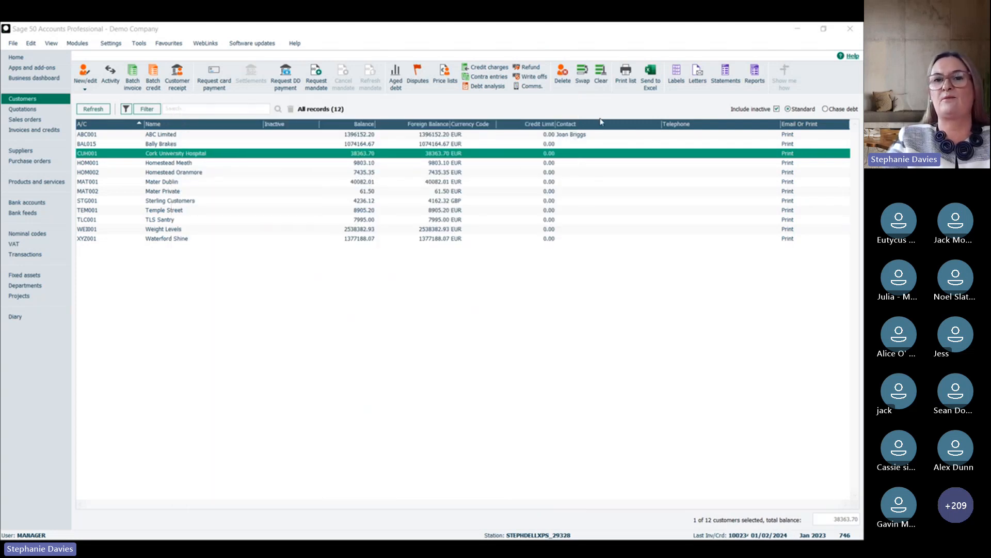
left_click(564, 104)
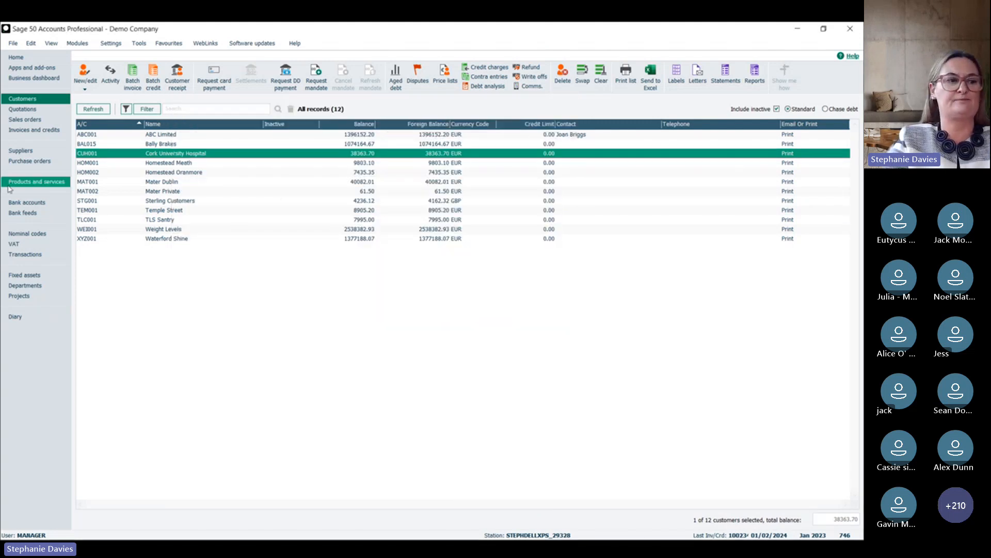
Step: Open the posted 399.75 Cork University Hospital invoice dated 08/06/2023 from the invoices and credits list
left_click(40, 130)
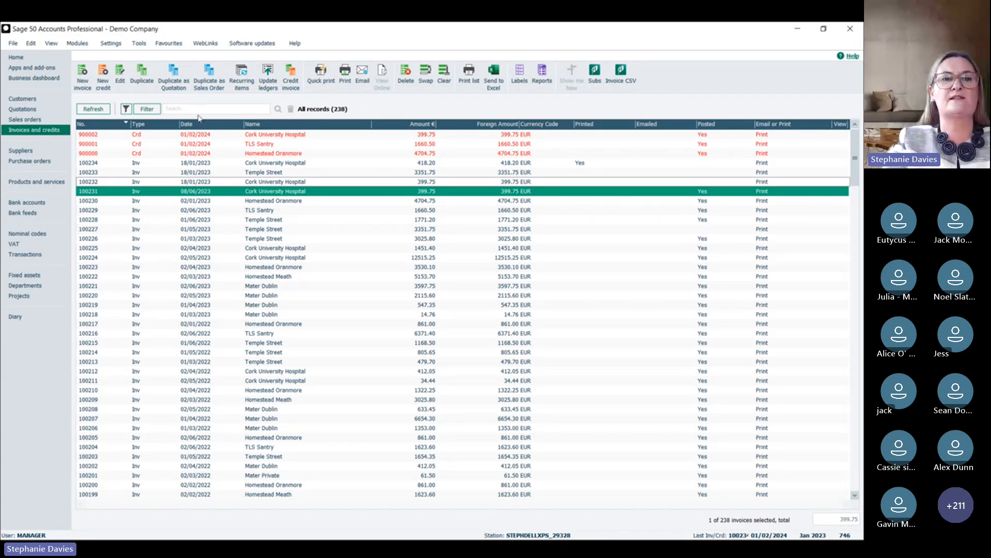
double_click(210, 192)
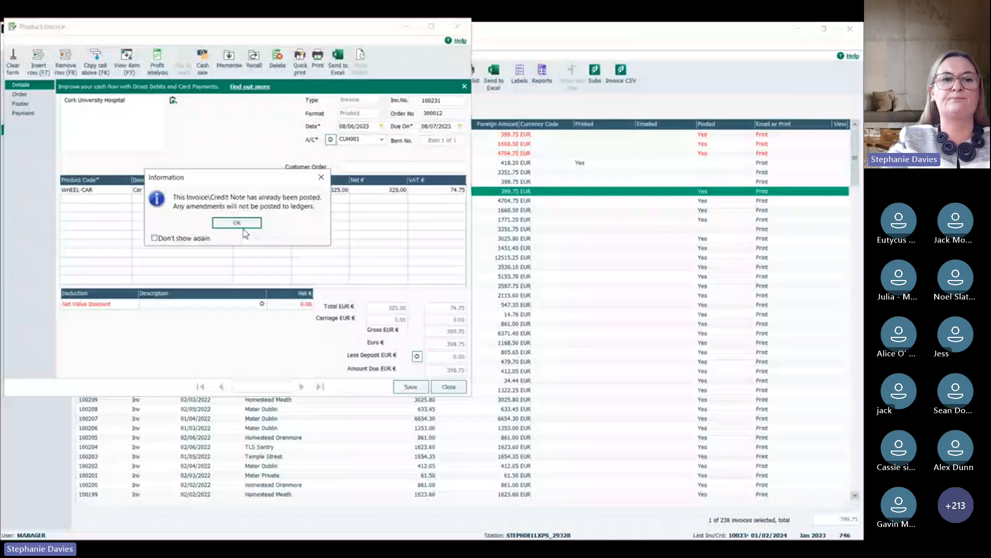
left_click(236, 225)
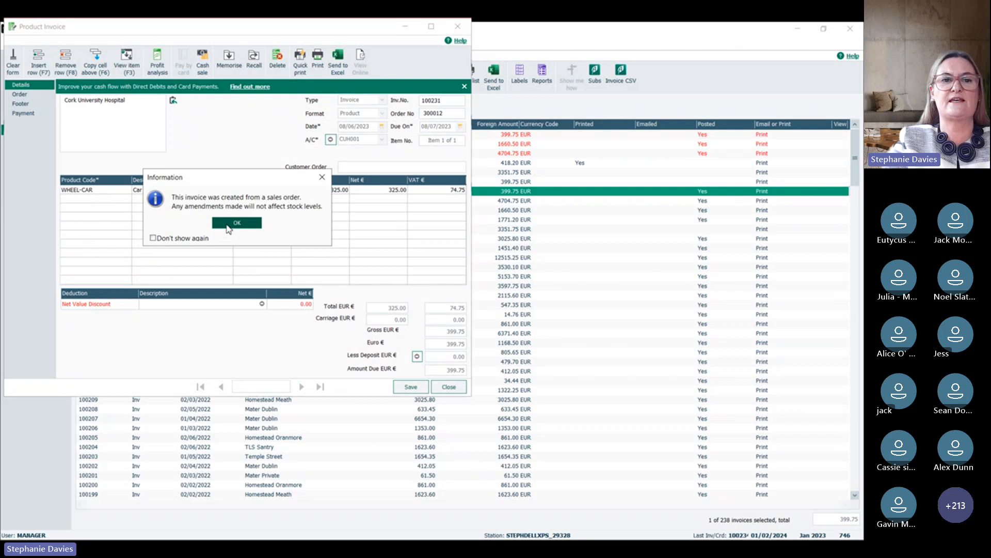
left_click(228, 228)
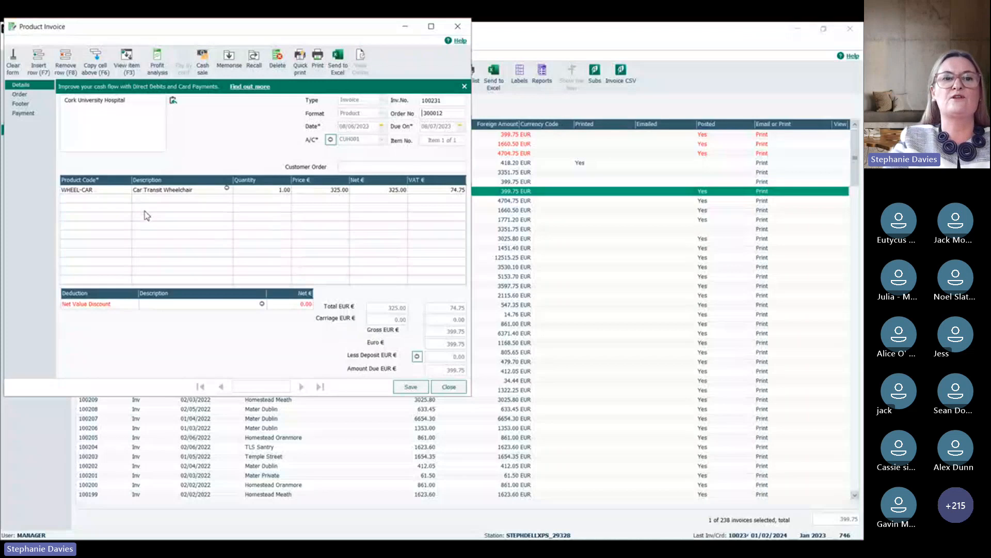
Step: Start memorising the invoice, with the customer's account code as reference and that code plus "Repeat Invoice" as description
left_click(229, 60)
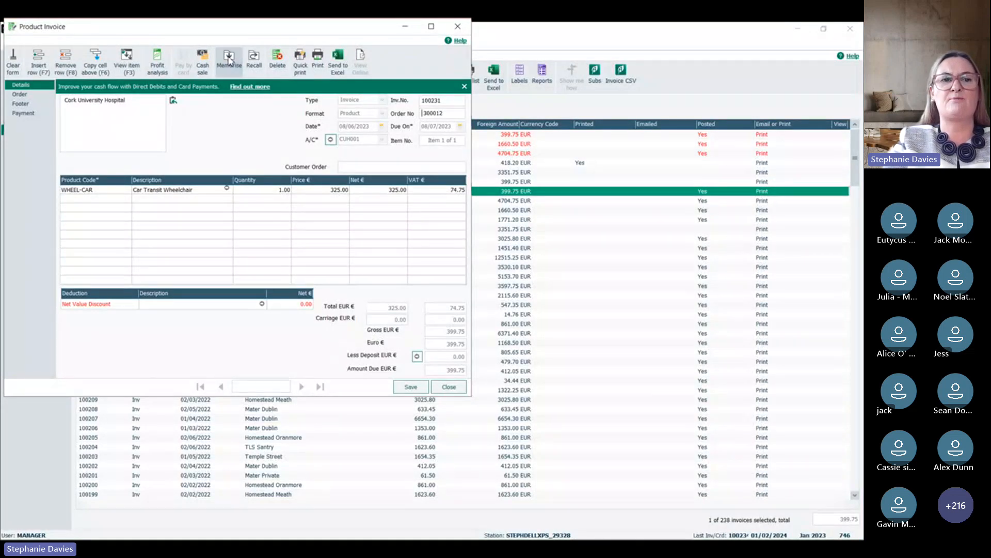
type("CUH001")
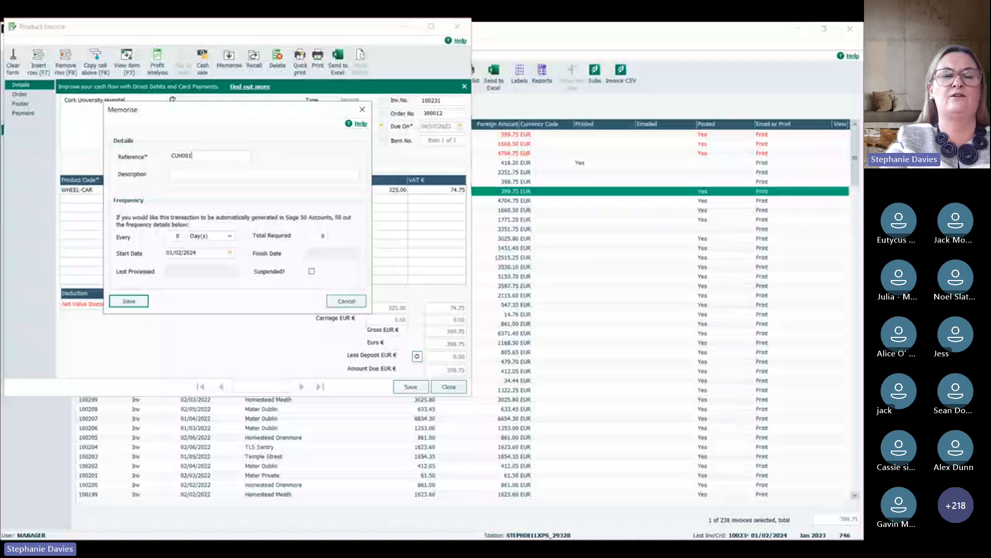
key("Tab")
type("C")
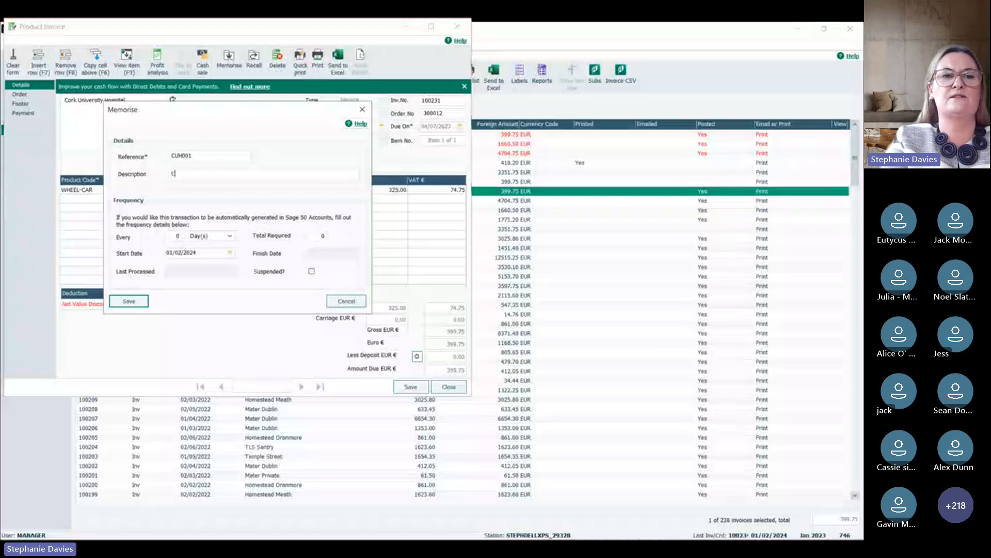
type("UH001 R")
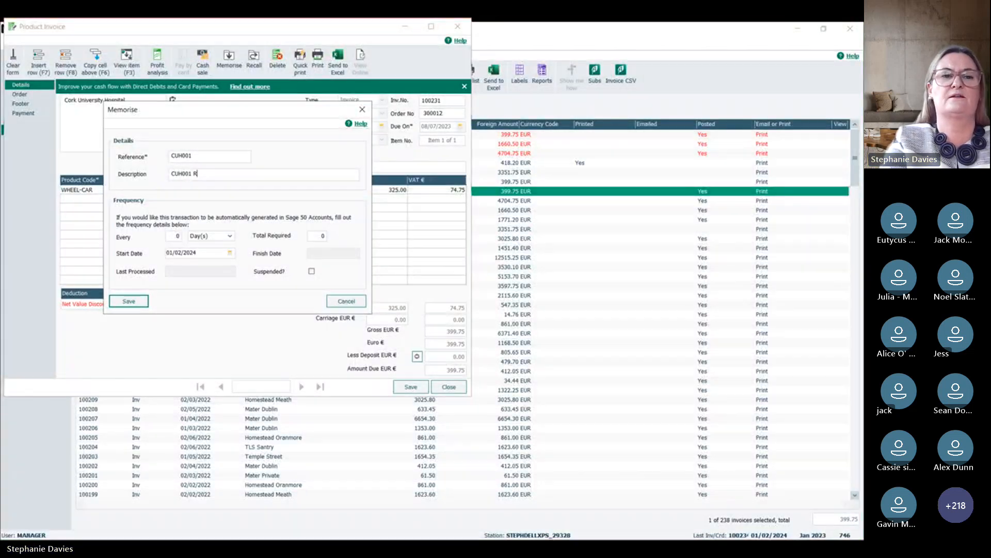
type("epeat Invoice")
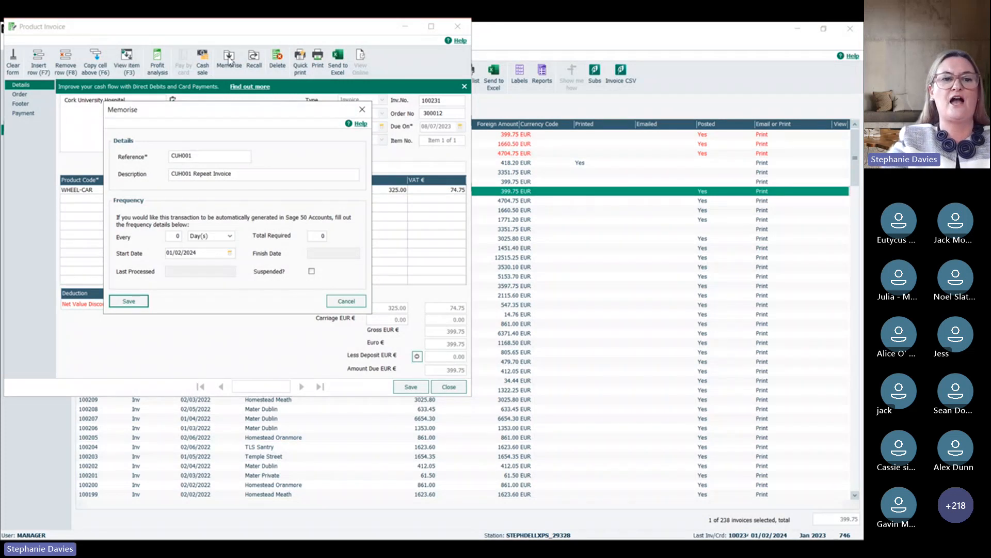
Step: Set the memorised invoice to recur every 1 month, save it, and close the invoice
left_click(175, 236)
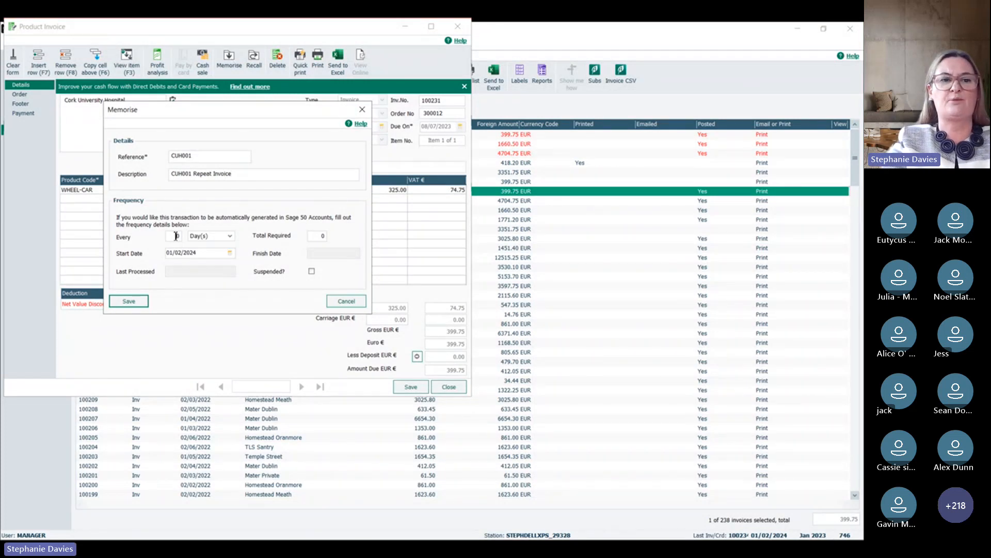
type("1")
key("Tab")
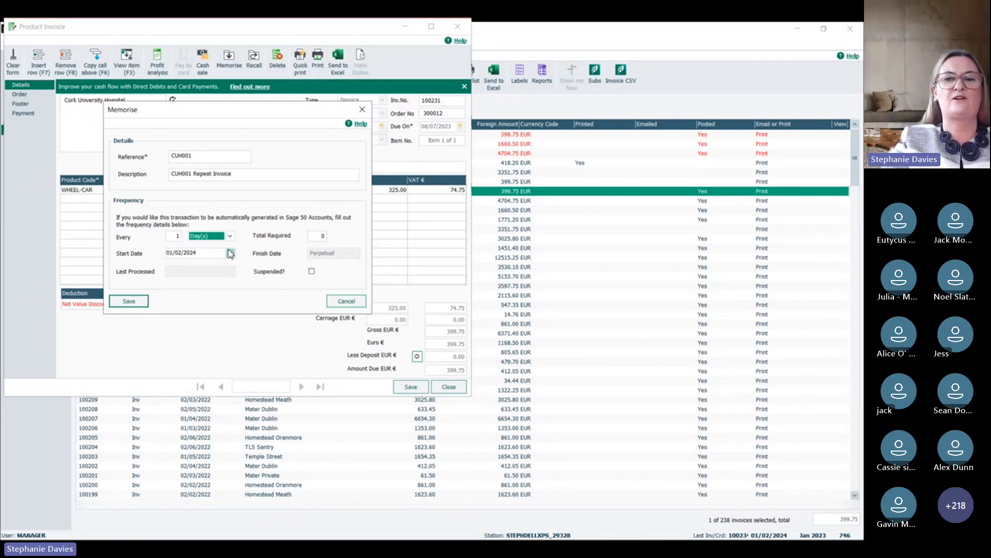
key("m")
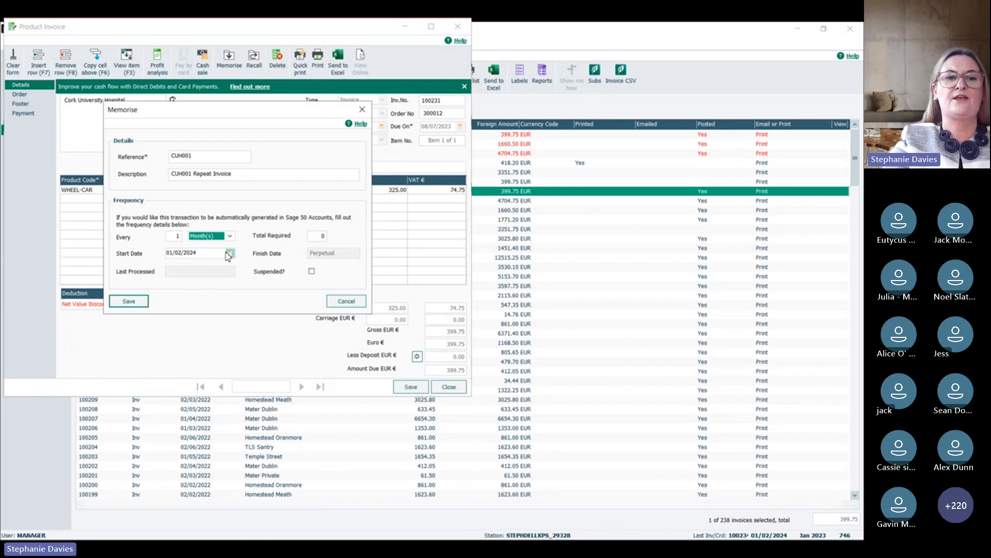
left_click(230, 236)
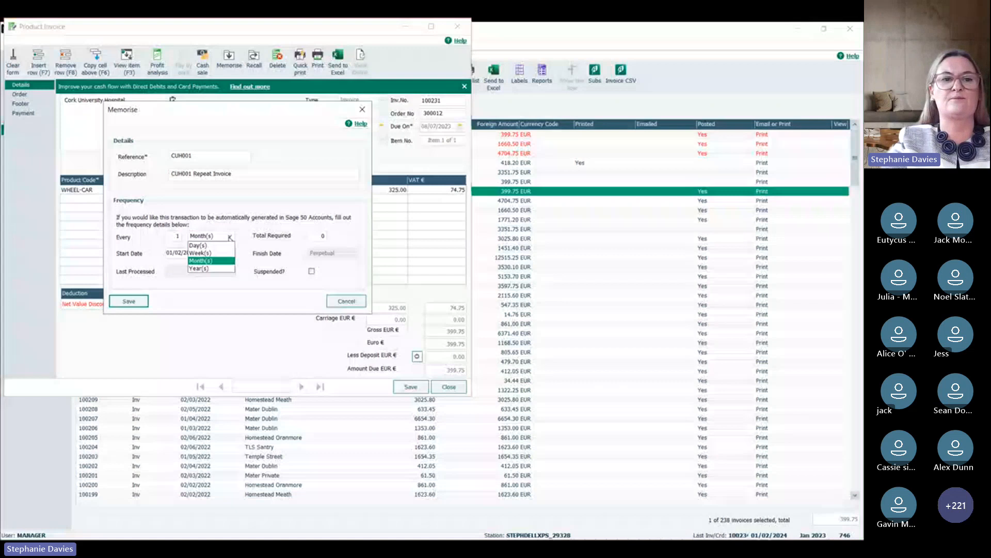
left_click(210, 260)
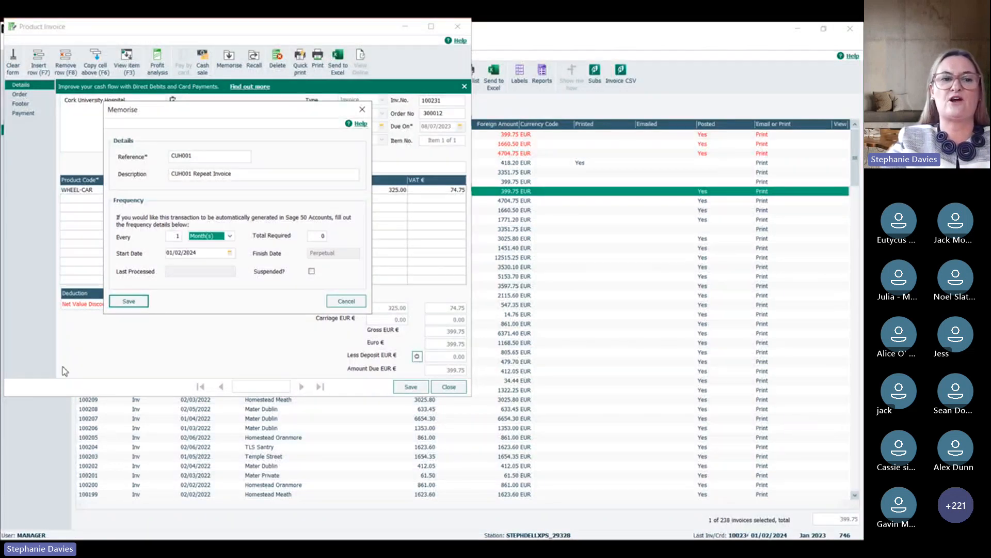
left_click(128, 302)
left_click(450, 387)
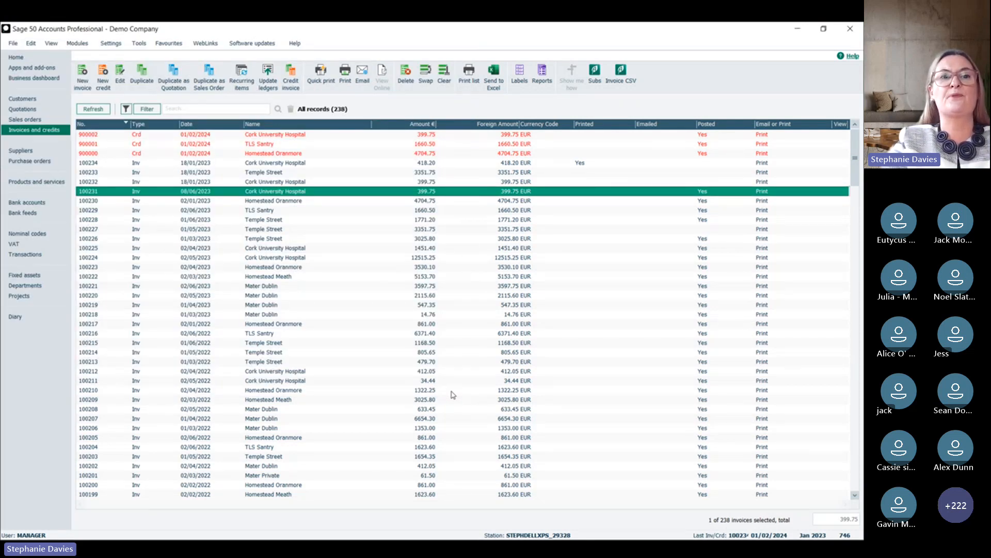
Step: Open the memorised and recurring invoices, and check the Cork University Hospital entry's frequency without changing it
left_click(238, 81)
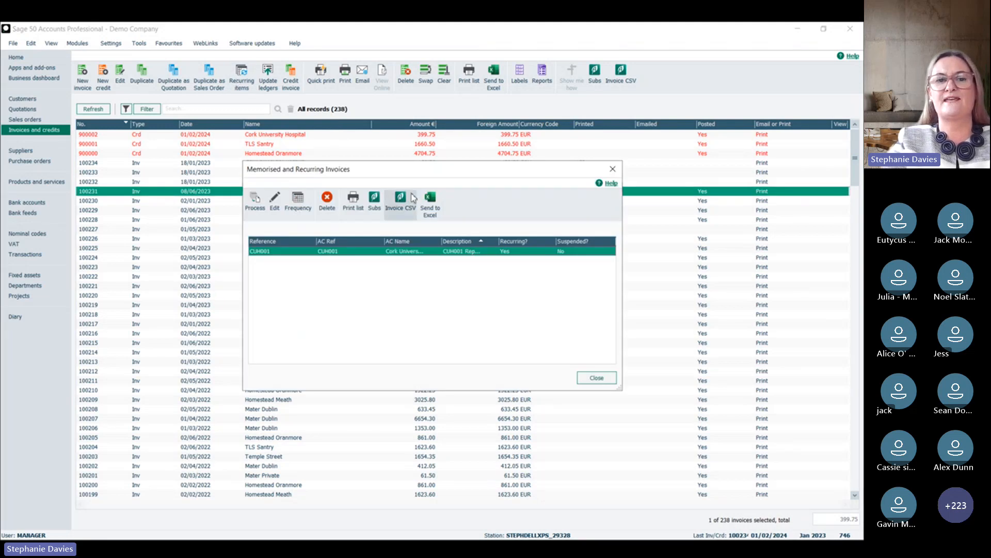
left_click(298, 201)
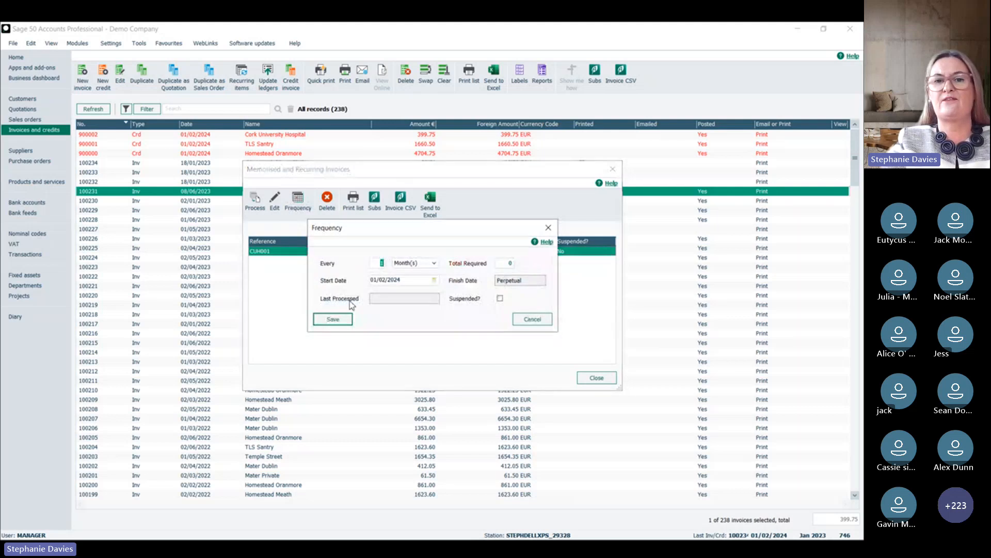
left_click(532, 320)
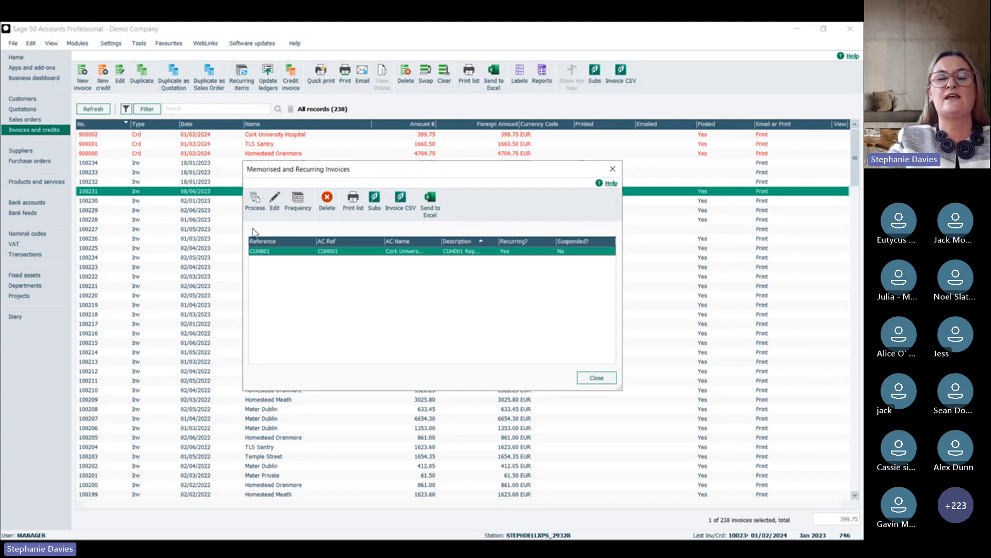
Step: List the recurring items to process up to 01/03/2024, accepting transactions outside the current financial year
left_click(257, 204)
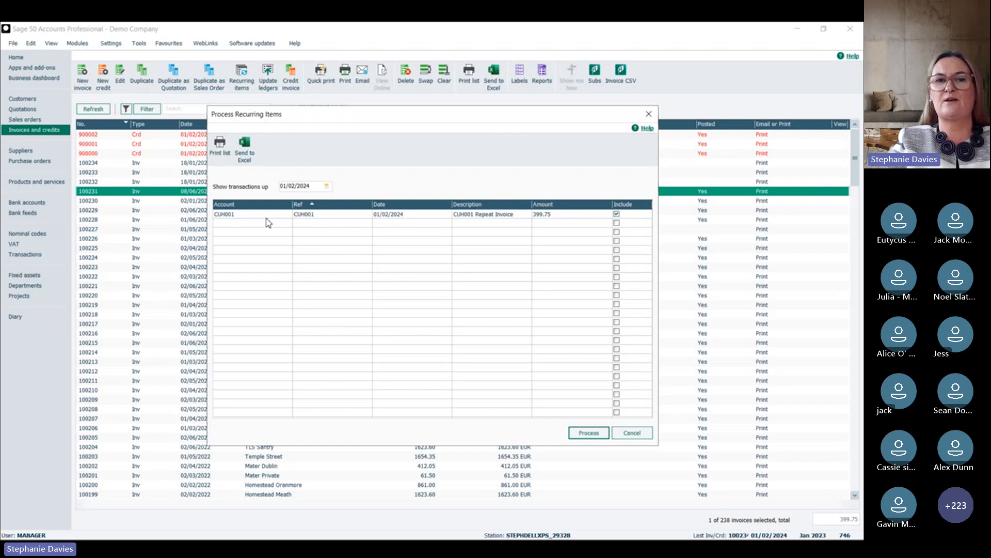
left_click(296, 185)
key("BackSpace")
type("3")
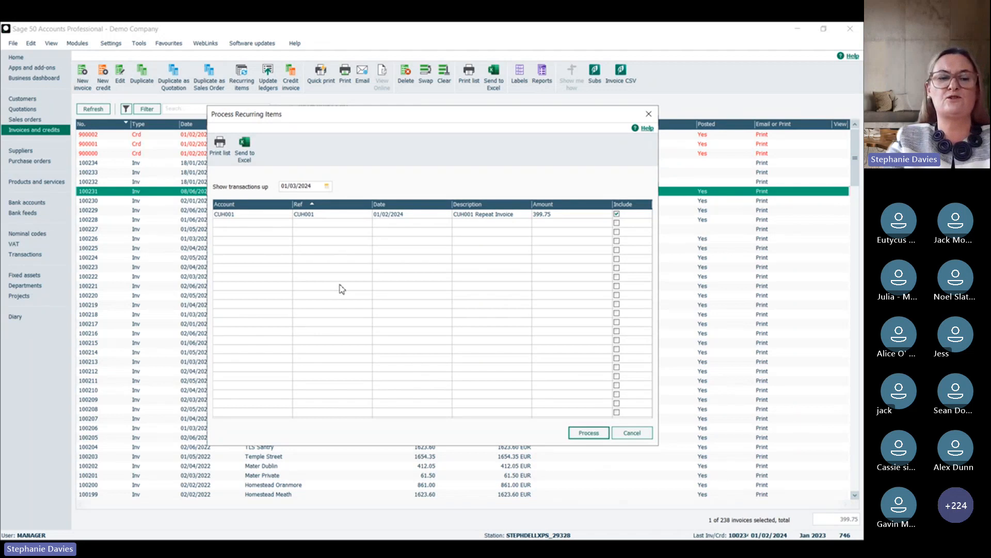
key("Return")
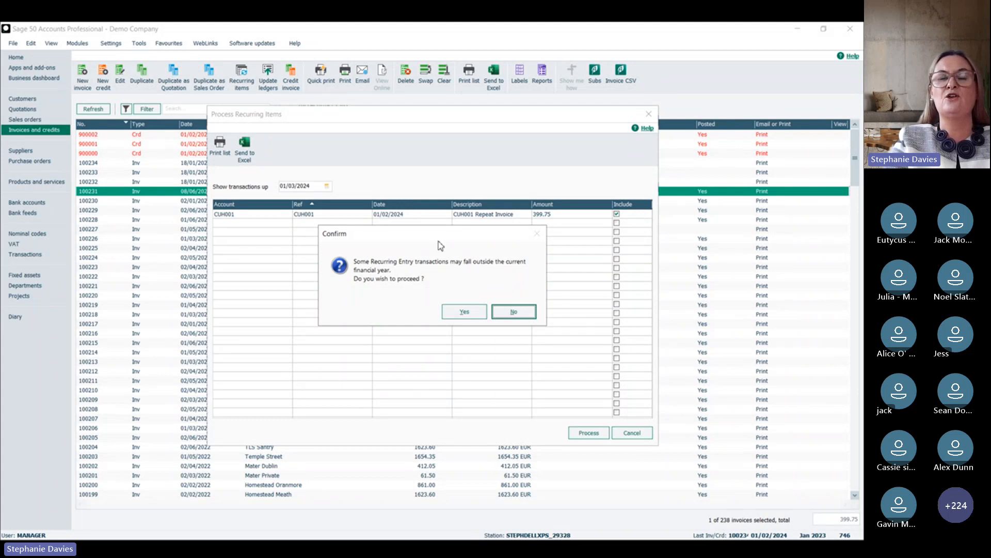
left_click(464, 312)
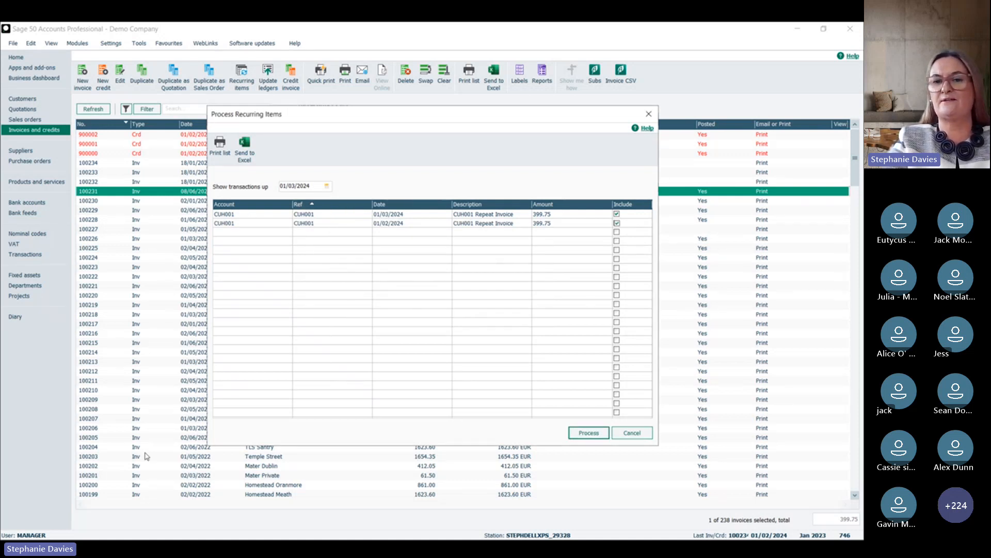
Step: Process the listed recurring invoices for 01/02/2024 and 01/03/2024, and select each new invoice in the invoice list
left_click(587, 432)
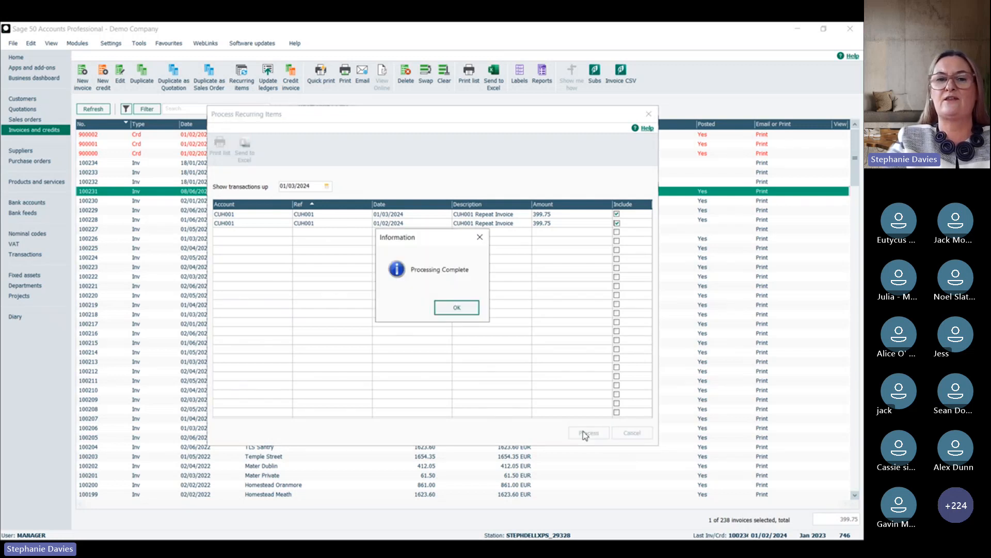
left_click(458, 308)
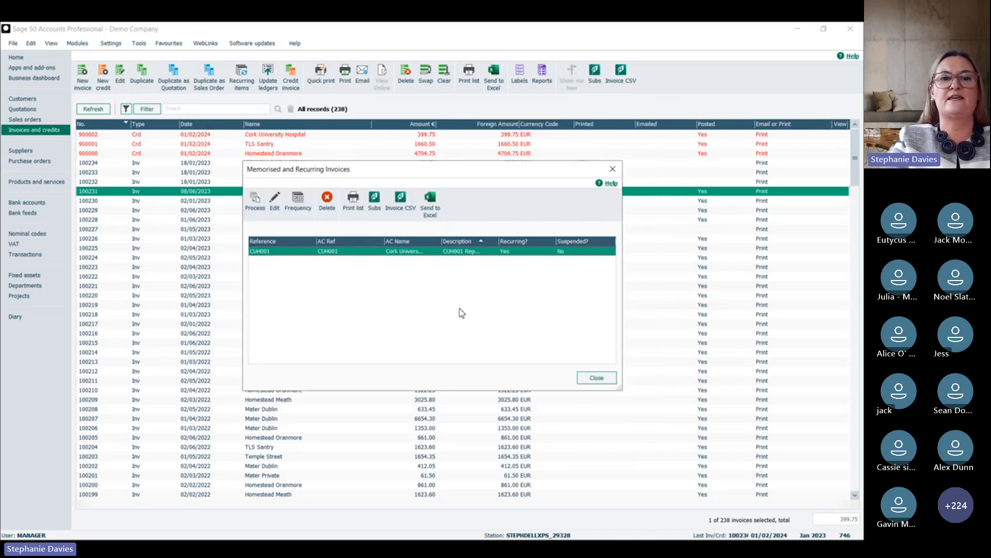
left_click(613, 169)
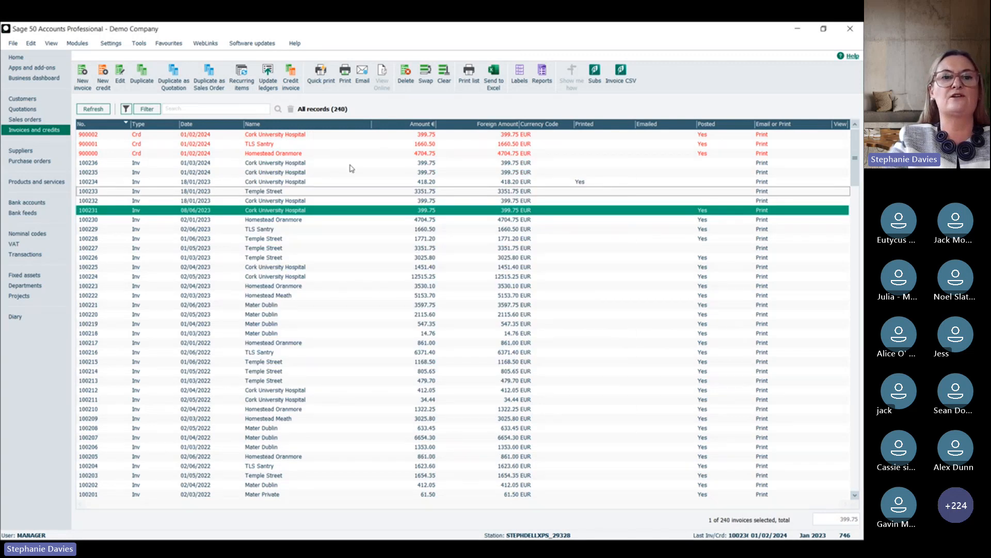
left_click(278, 163)
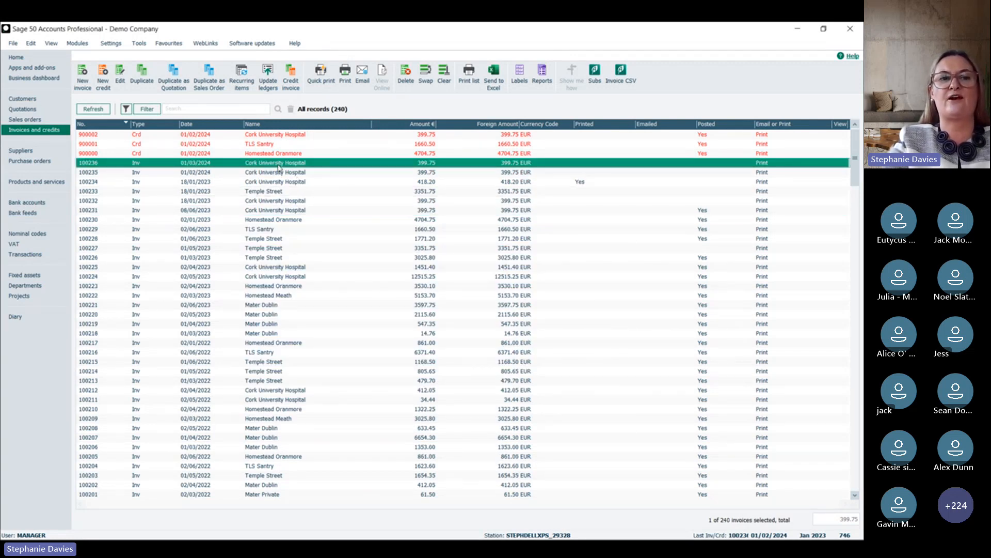
left_click(282, 174)
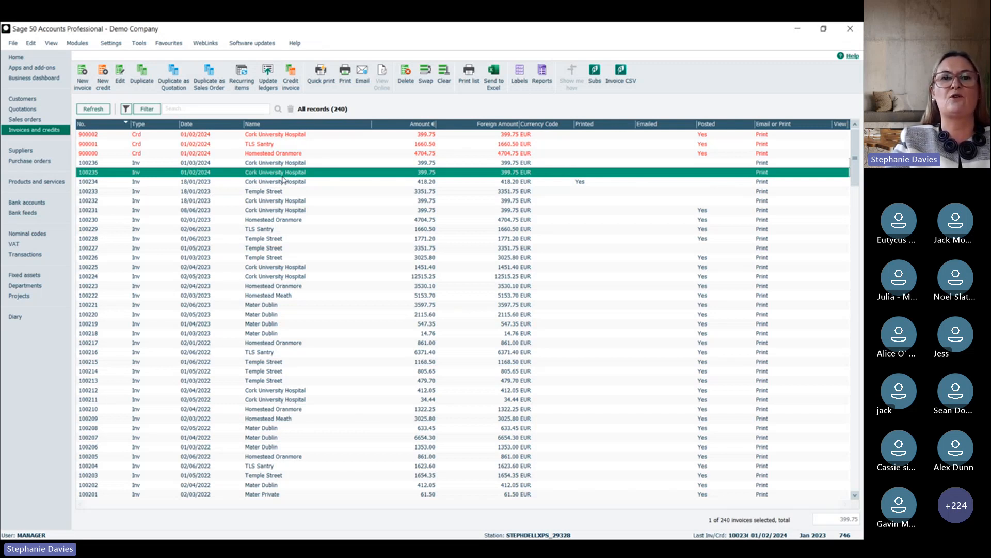
Step: Open the customer record of Cork University Hospital and show its communications history
left_click(42, 101)
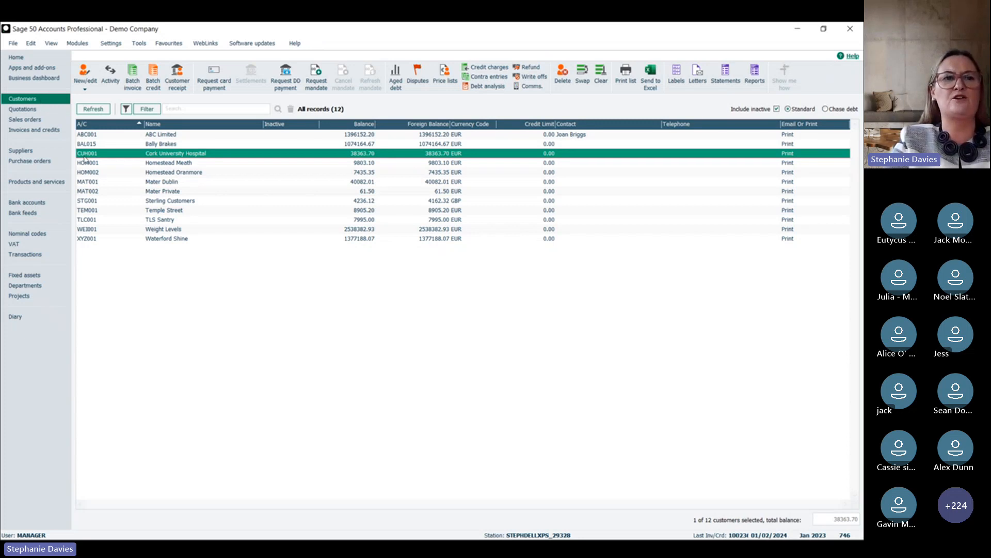
double_click(142, 154)
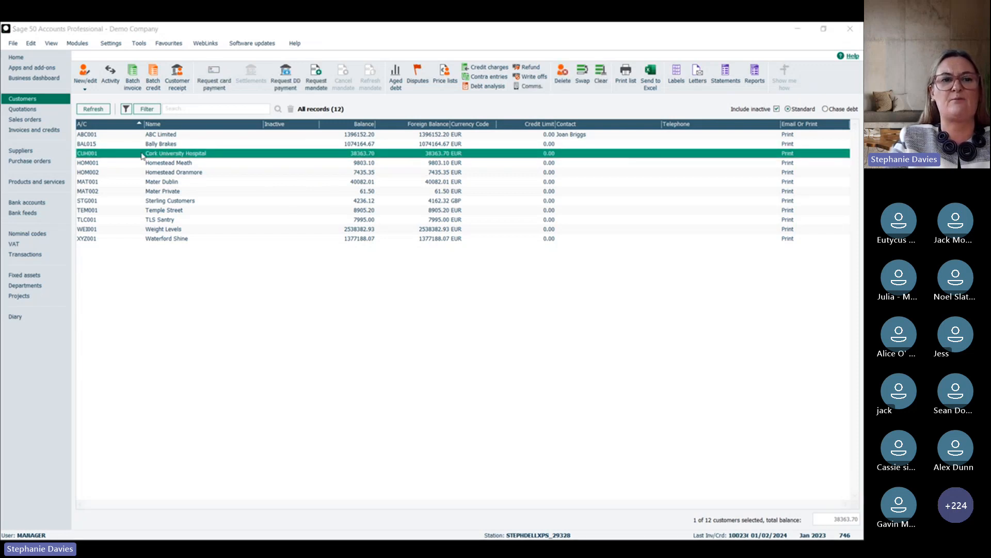
left_click(166, 242)
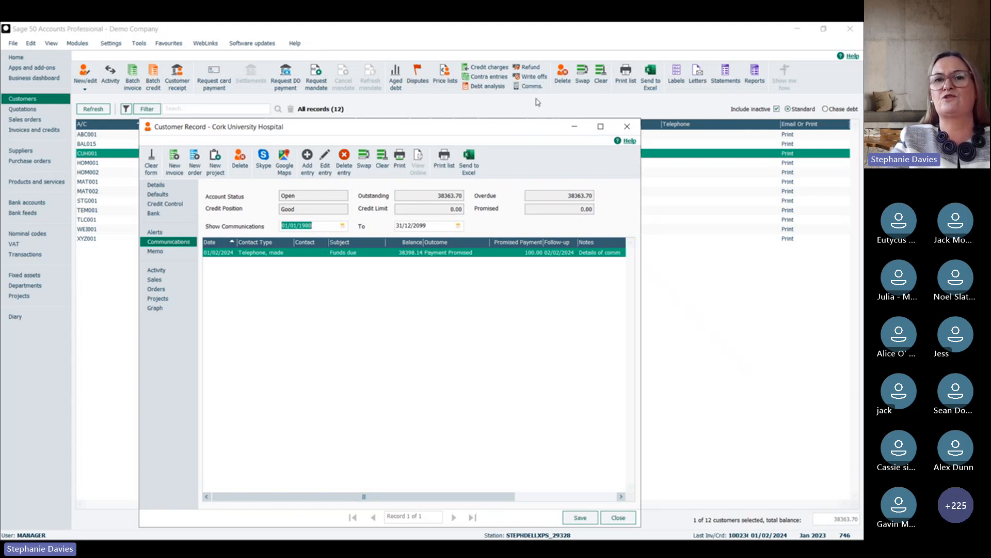
Step: Add a communication entry for Cork University Hospital with subject "Funds Due" and contact type "Telephone, made"
left_click(626, 129)
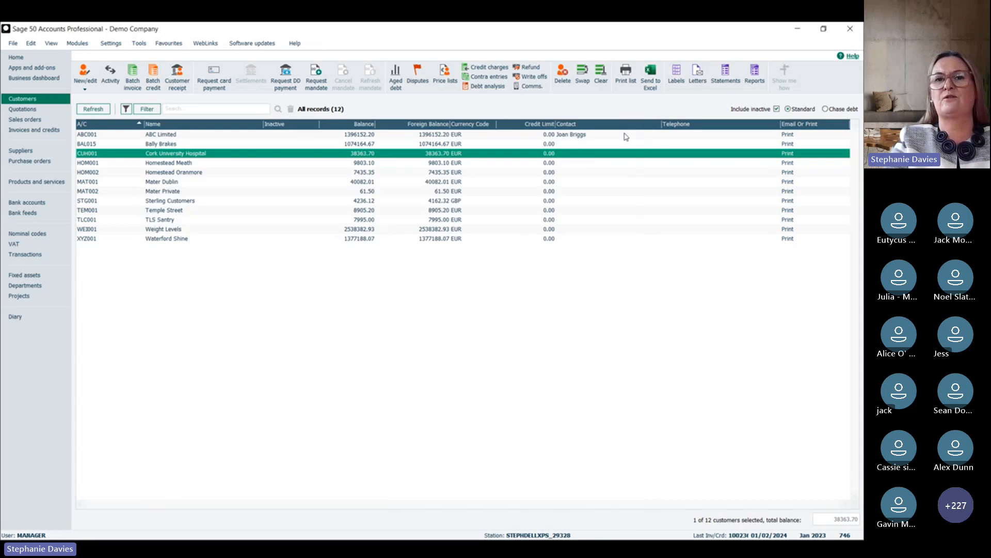
left_click(531, 86)
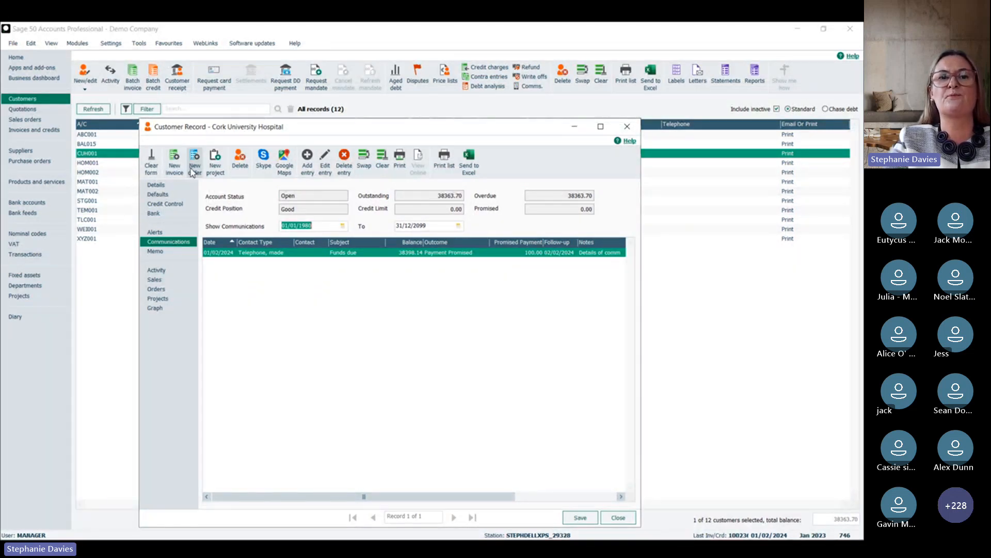
left_click(309, 170)
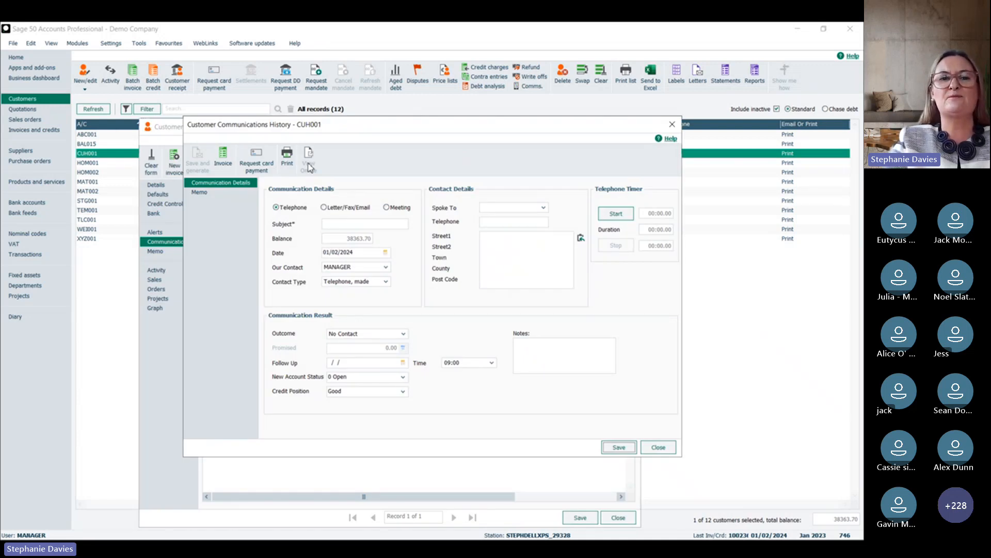
left_click(348, 223)
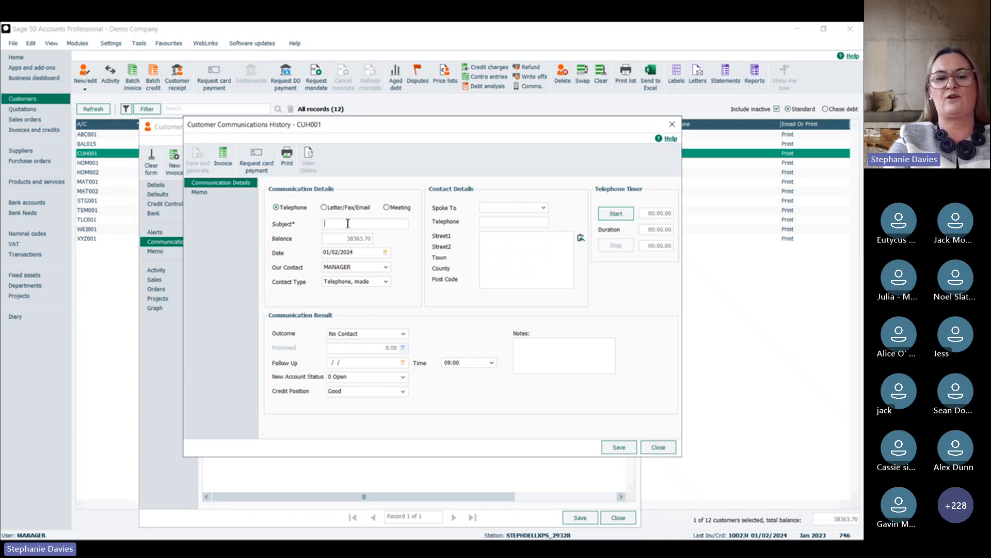
type("Funds Due")
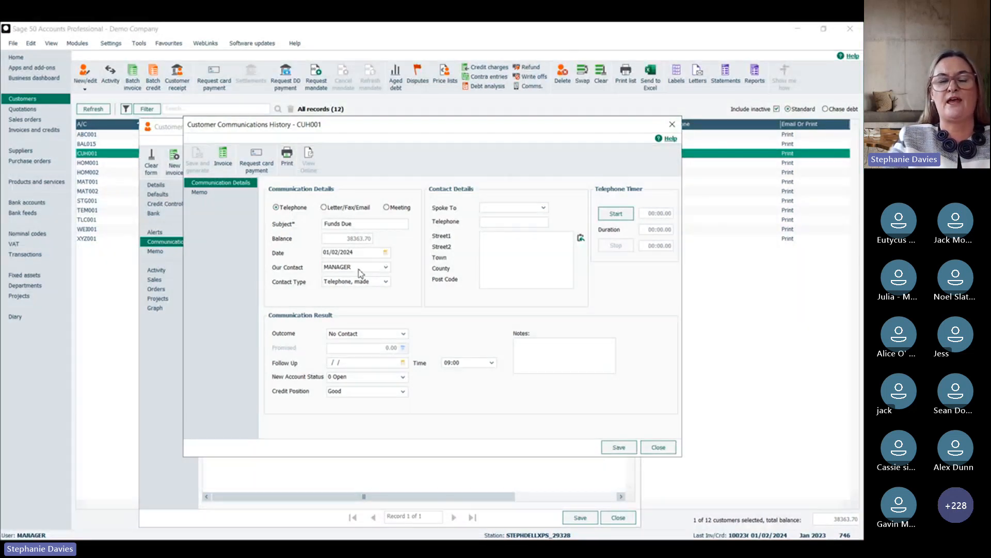
left_click(387, 282)
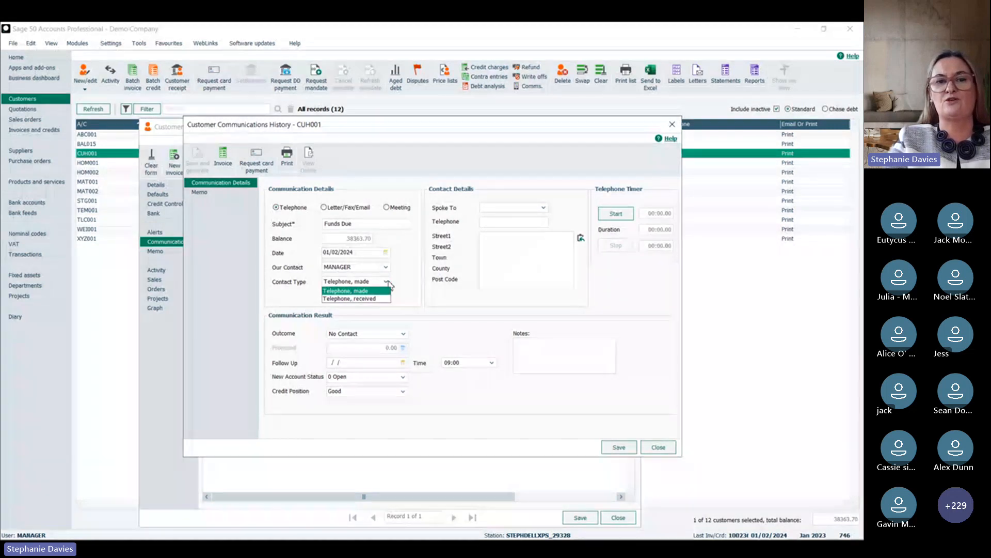
left_click(369, 292)
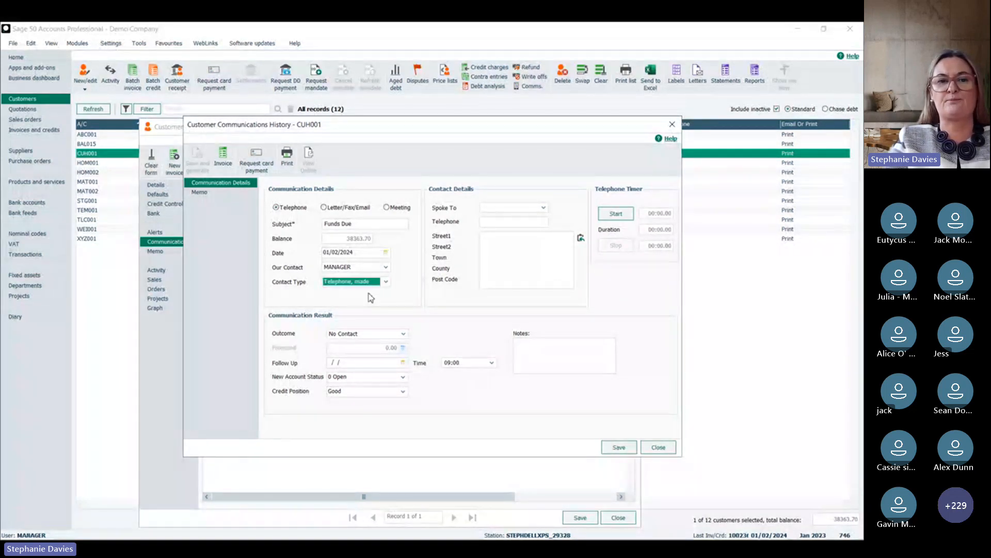
Step: Record the communication outcome as Payment Promised with 100.00 promised, keeping the new account status at 0 Open
left_click(364, 336)
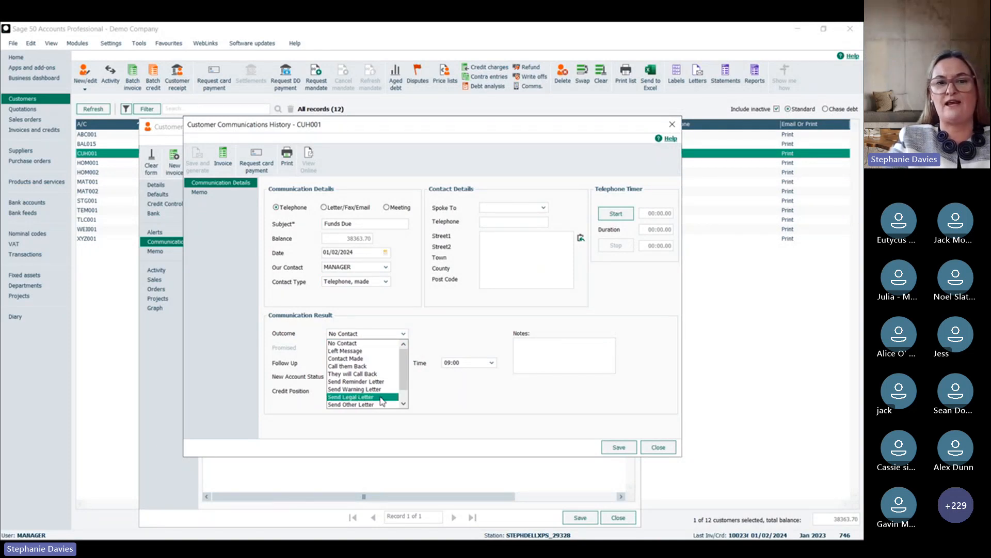
left_click(371, 374)
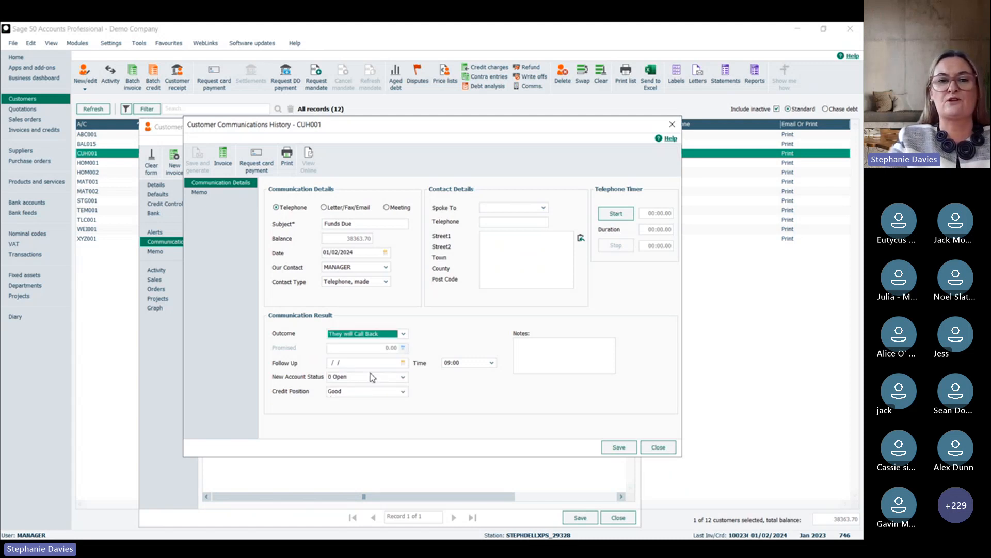
left_click(378, 337)
left_click(369, 399)
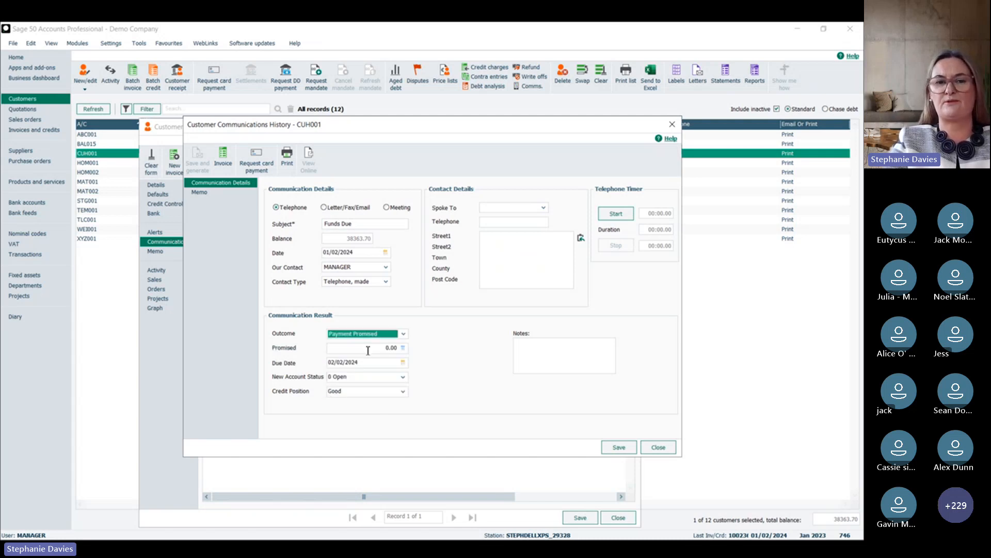
left_click(369, 348)
type("100.00")
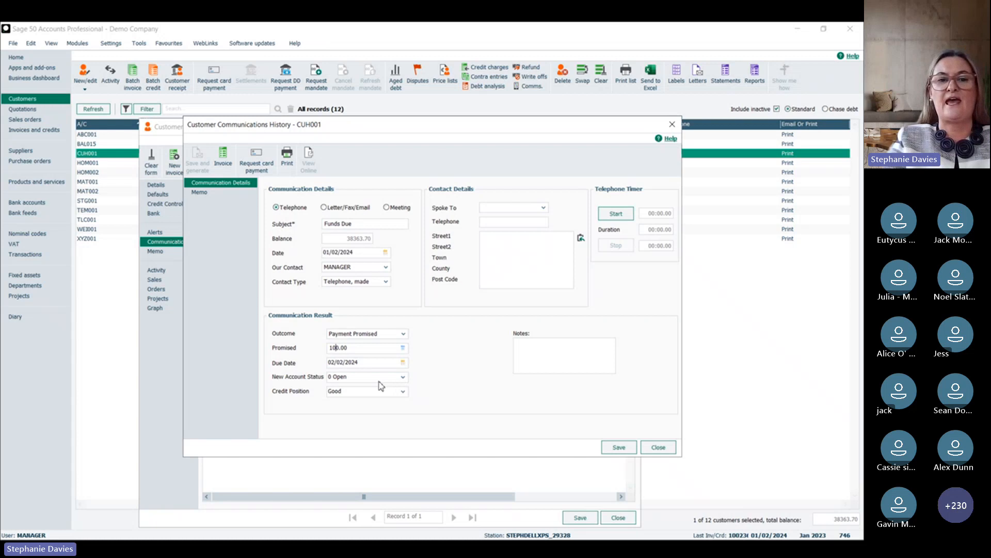
left_click(403, 377)
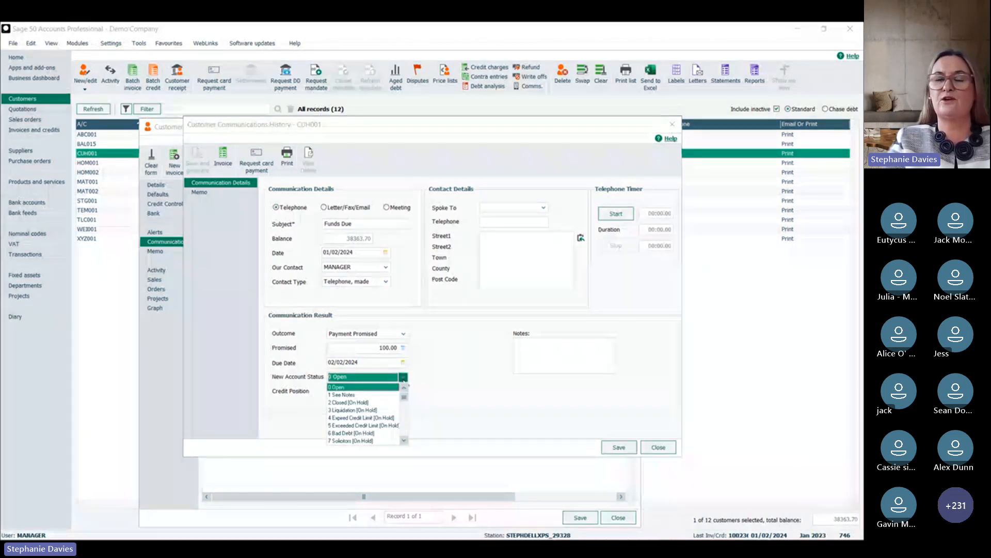
left_click(457, 390)
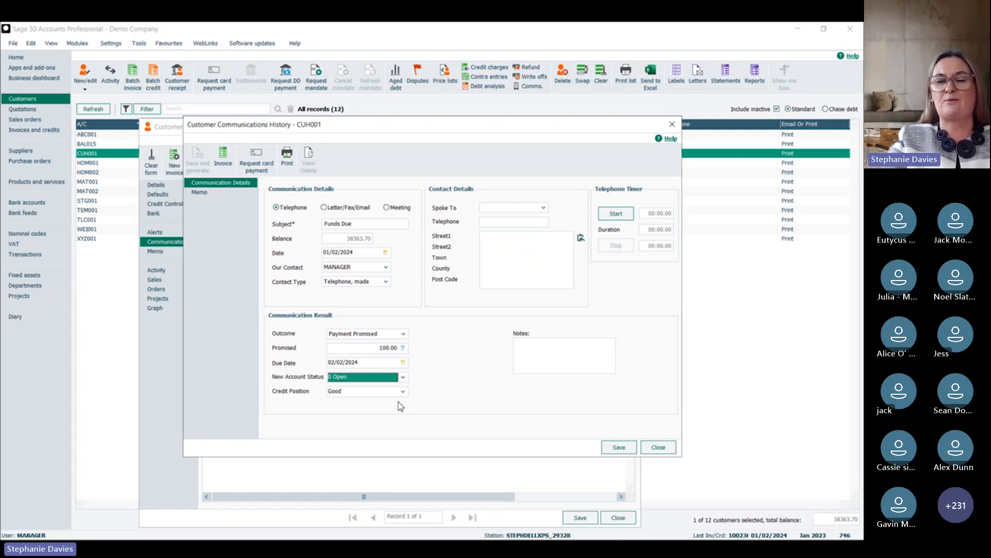
Step: Add the note "Bank transfer due" to the communication, save the entry and close the customer record
left_click(532, 358)
type("Band")
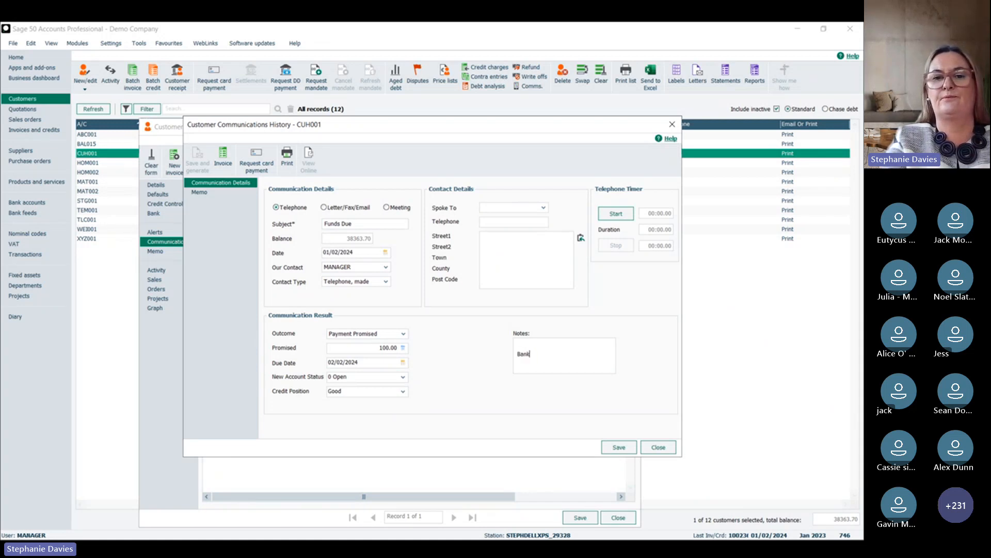
key("BackSpace")
type("k tras")
key("BackSpace")
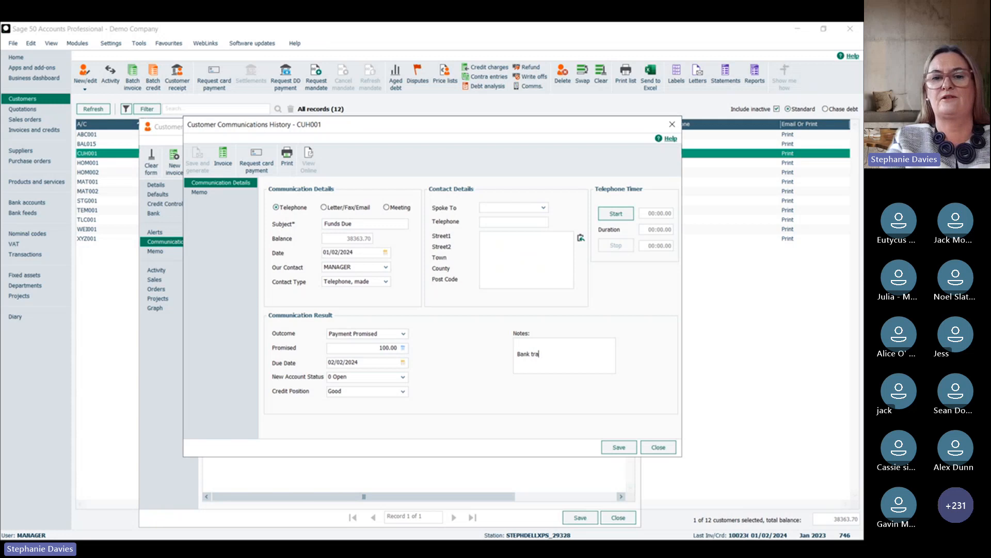
type("nsfer due")
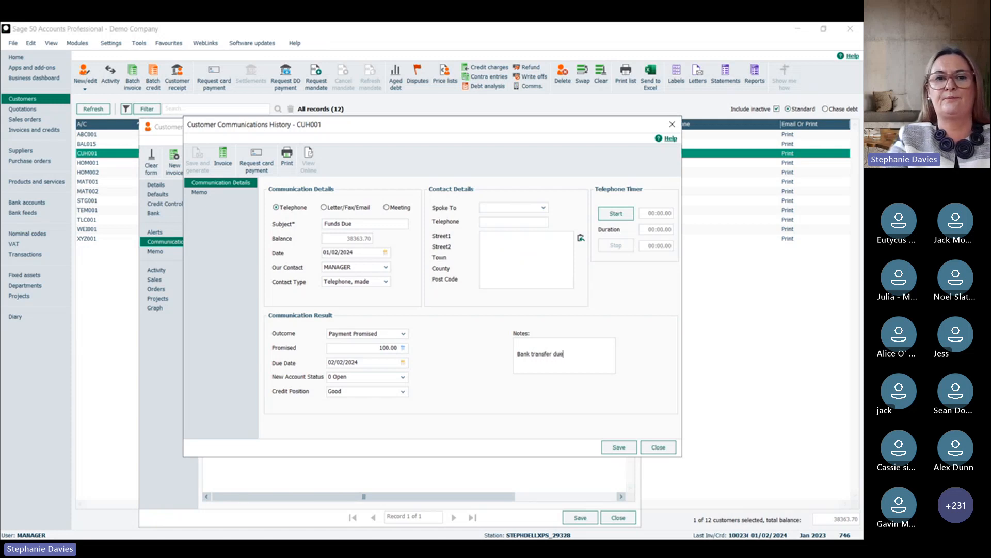
left_click(620, 450)
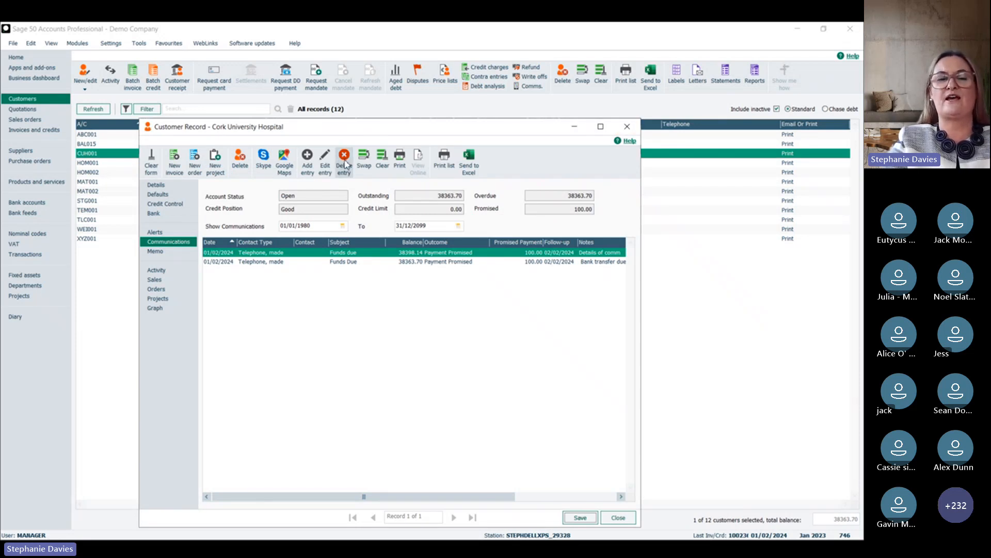
left_click(628, 127)
left_click(343, 355)
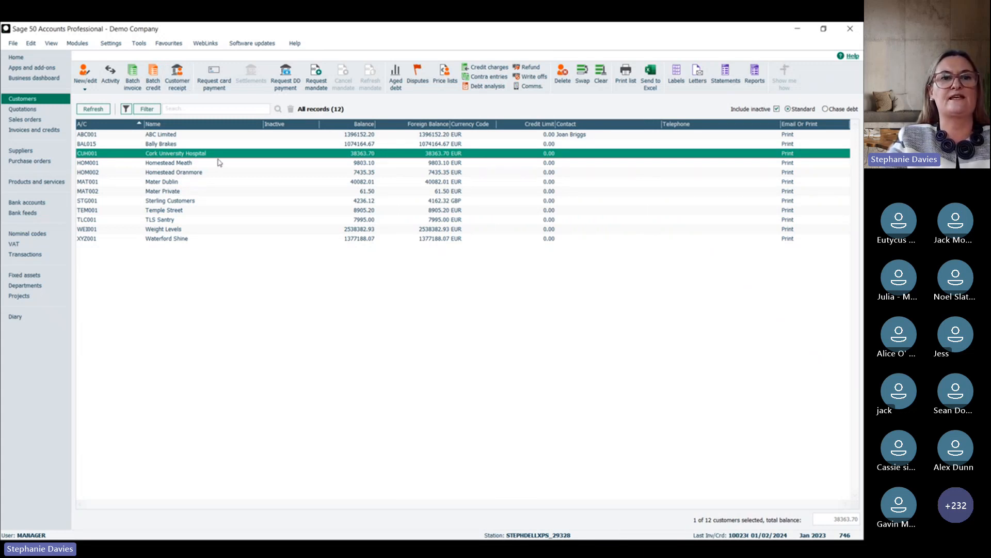
Step: Start a customer receipt for Cork University Hospital and allocate 100.00 to the 412.05 Multi-Use invoice
left_click(188, 89)
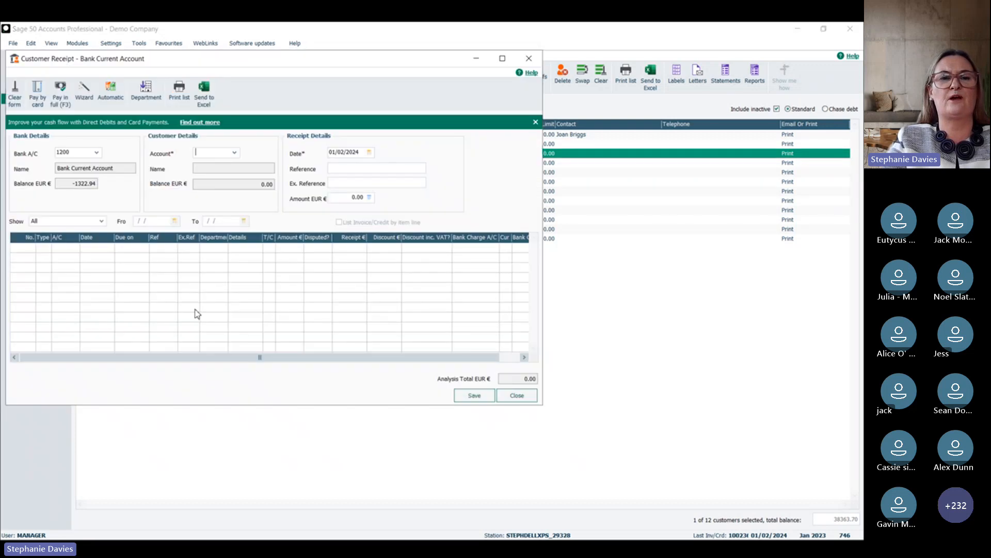
type("CUH001")
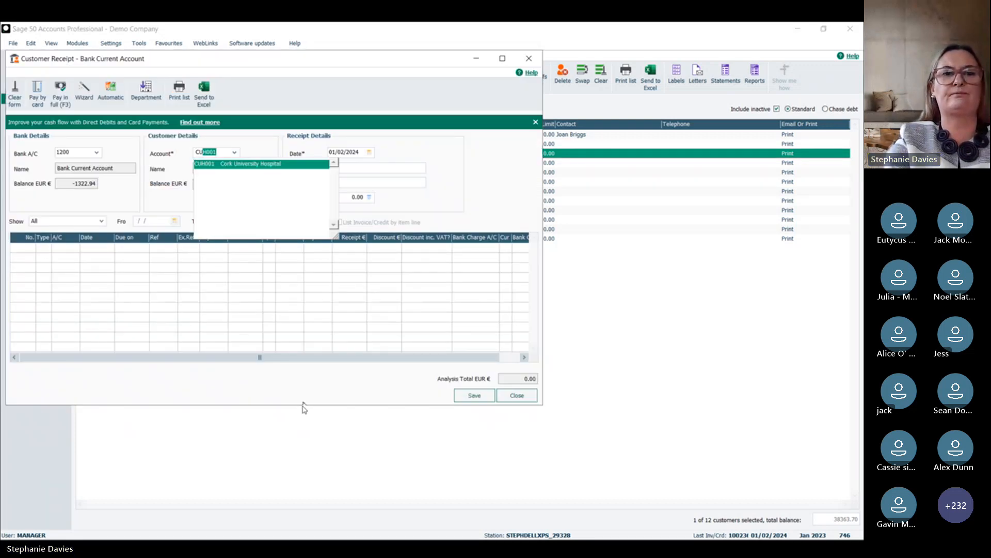
key("Tab")
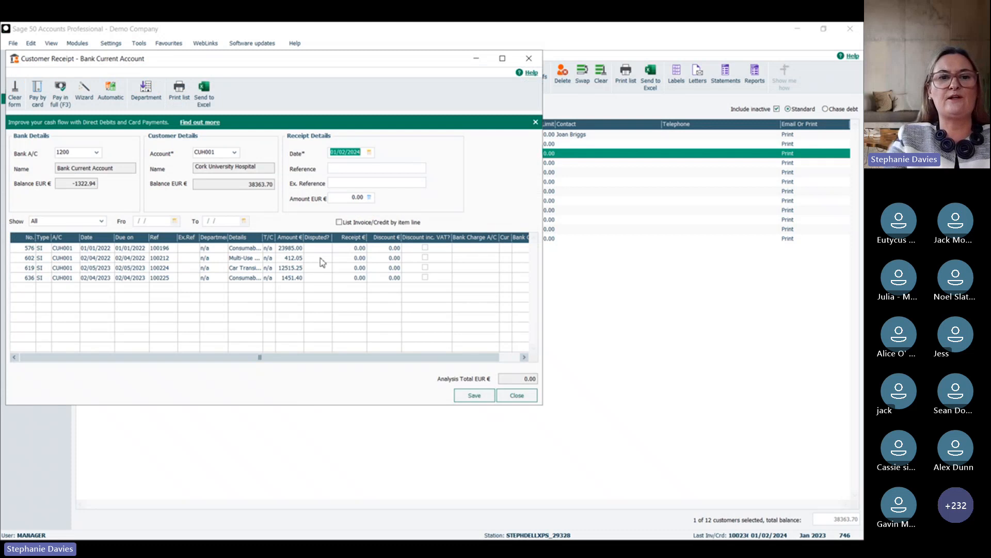
left_click(351, 260)
type("100")
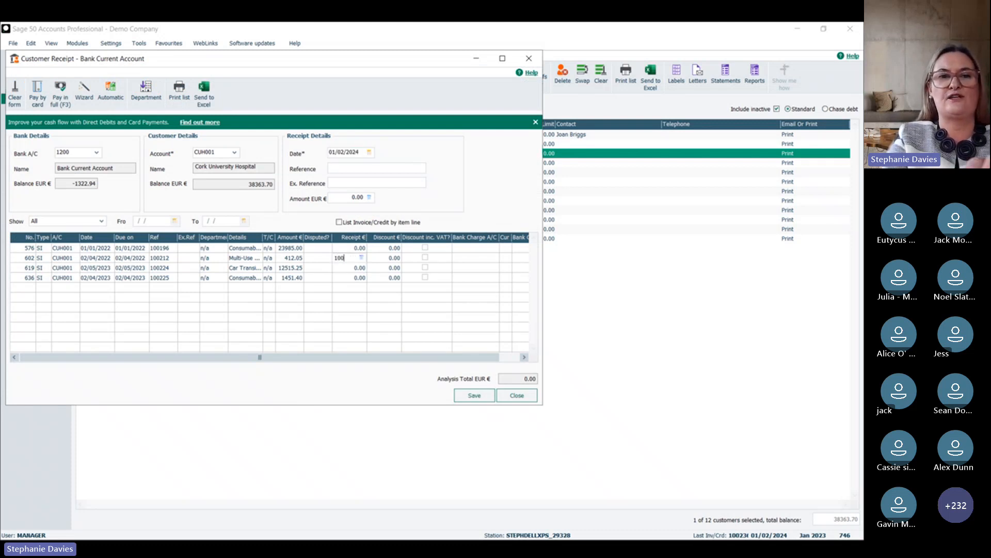
key("Tab")
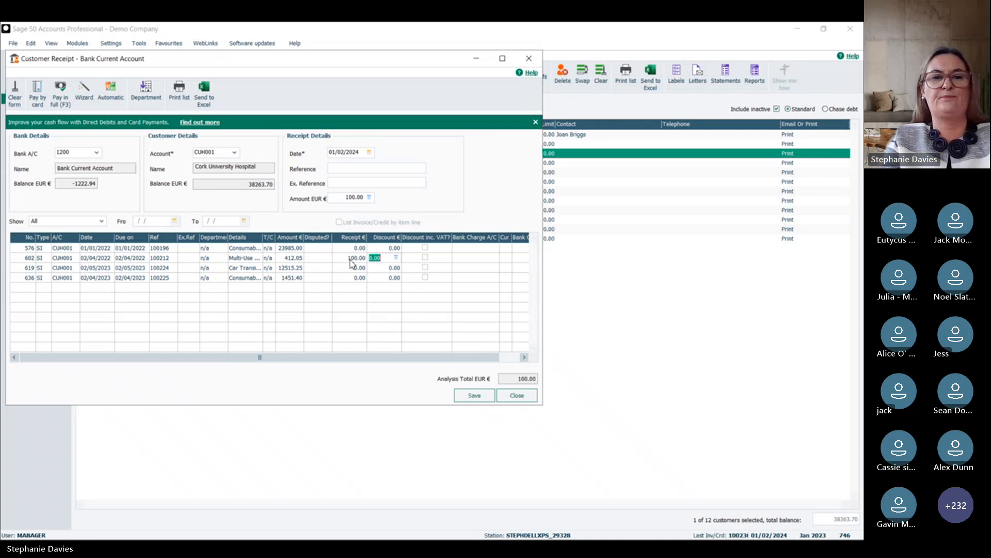
Step: Save the customer receipt, clear the account's promised payment and close the receipt window
left_click(471, 398)
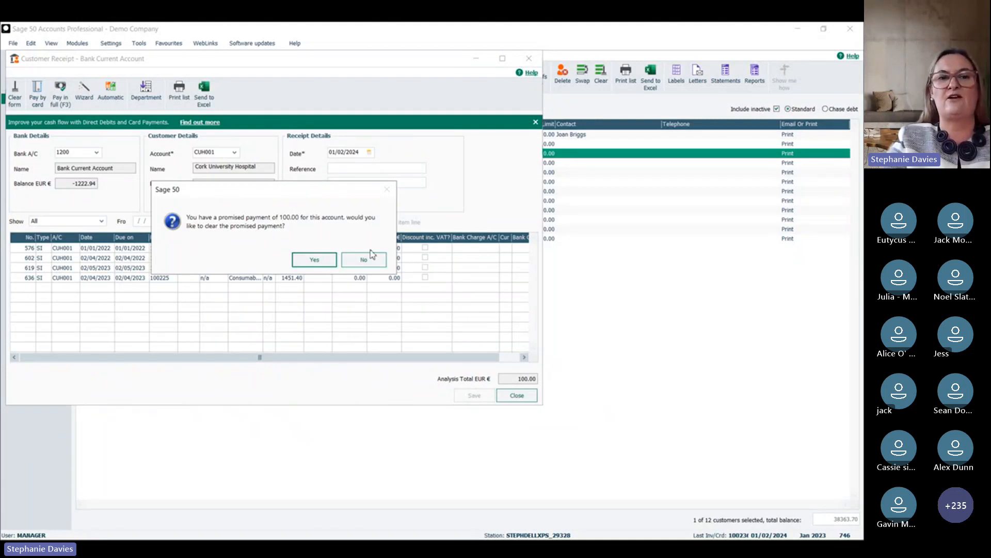
left_click(316, 260)
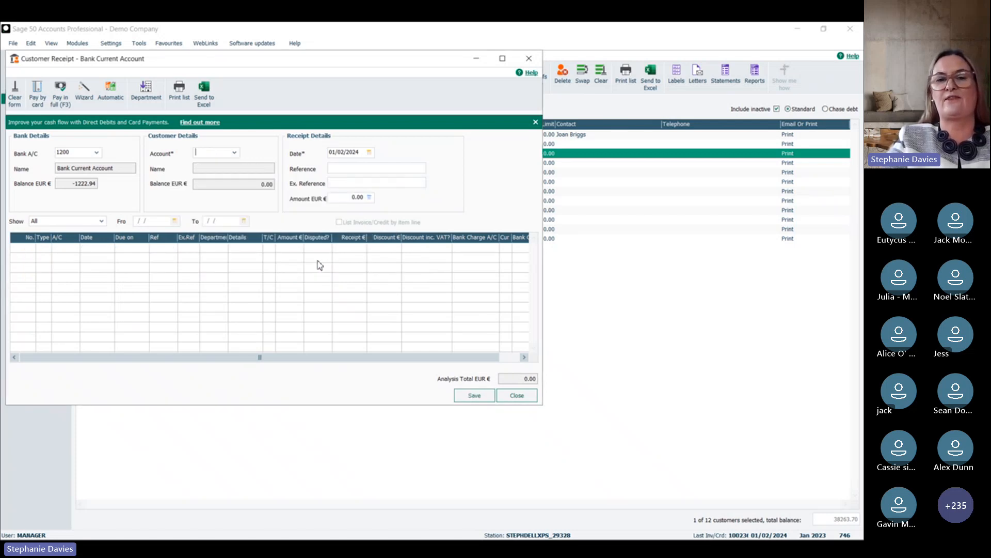
left_click(519, 399)
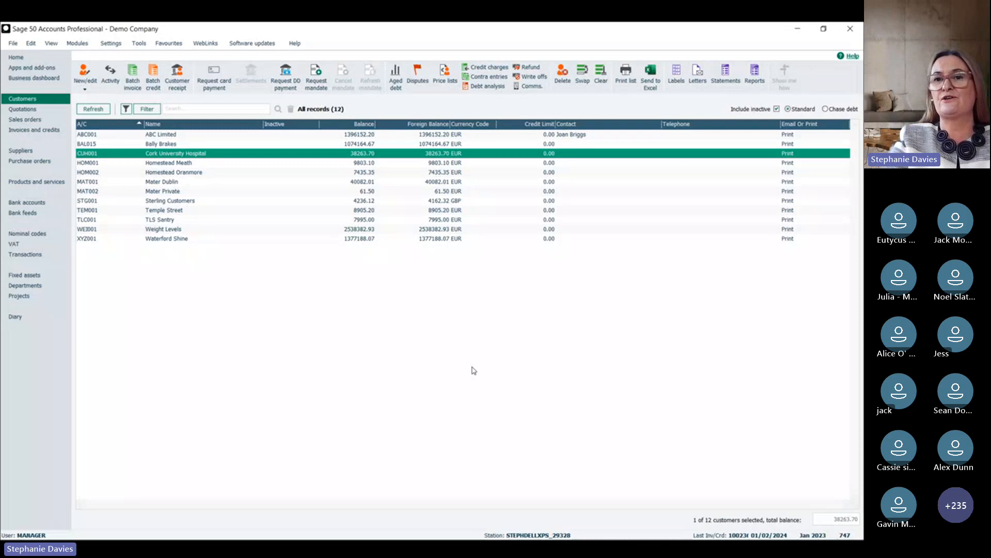
Step: Preview the Address Change letter for Cork University Hospital from the favourite customer letters
left_click(696, 76)
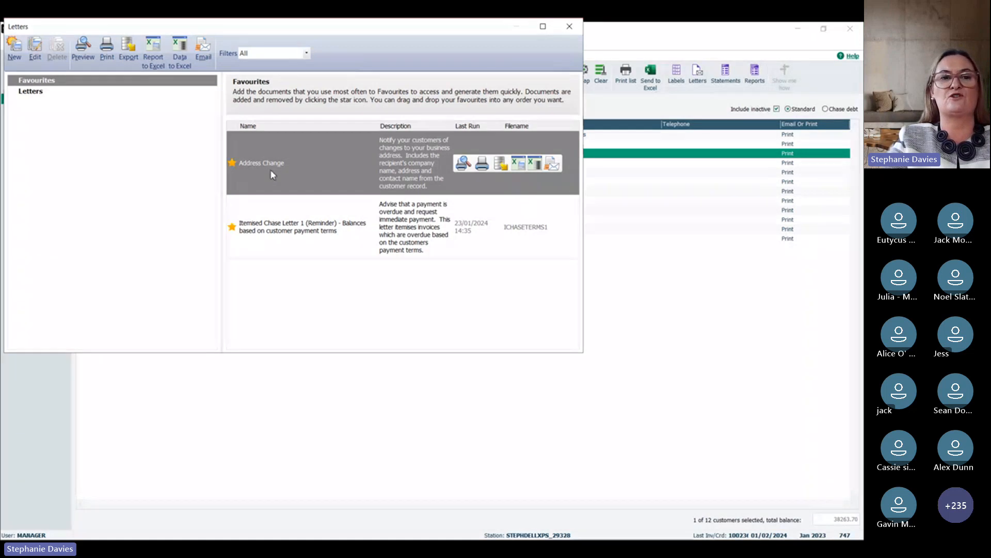
left_click(260, 230)
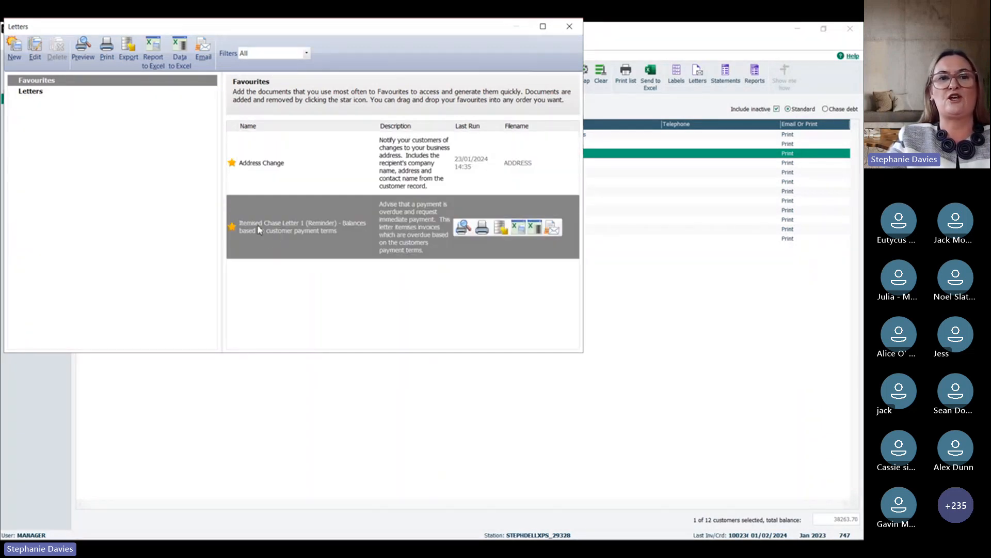
left_click(282, 167)
left_click(83, 59)
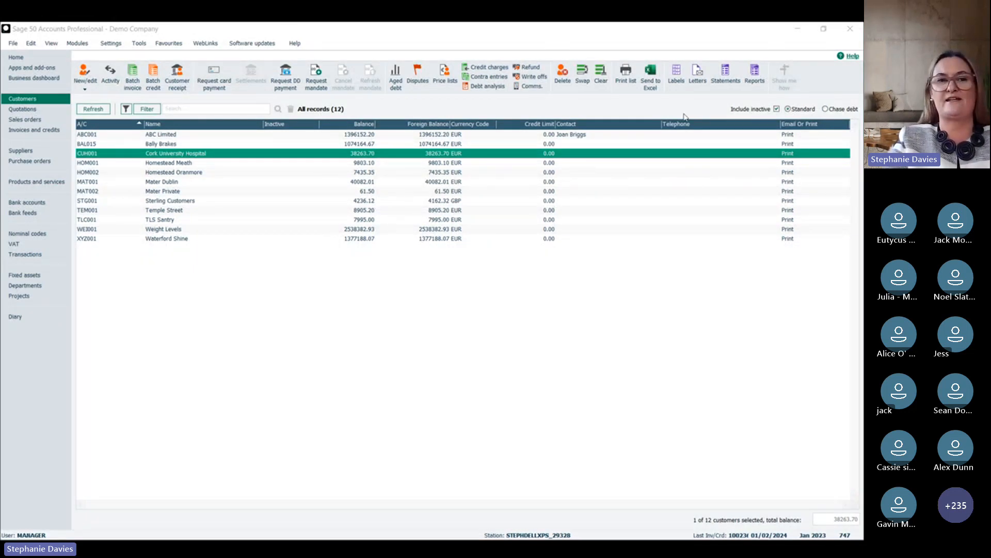
Step: Preview Itemised Chase Letter 1 (Reminder) for Cork University Hospital with transaction dates between 01/01/1980 and 01/02/2024
left_click(697, 75)
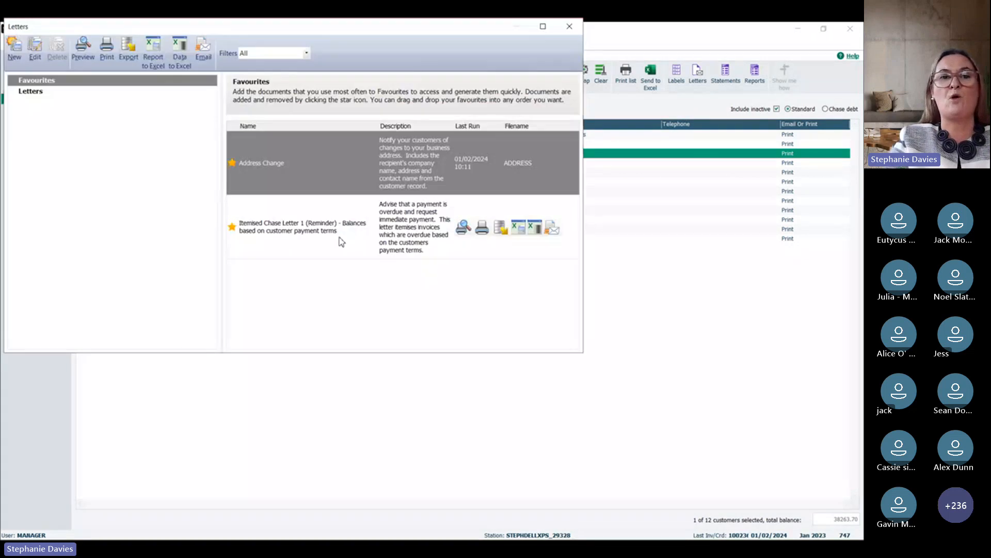
left_click(315, 236)
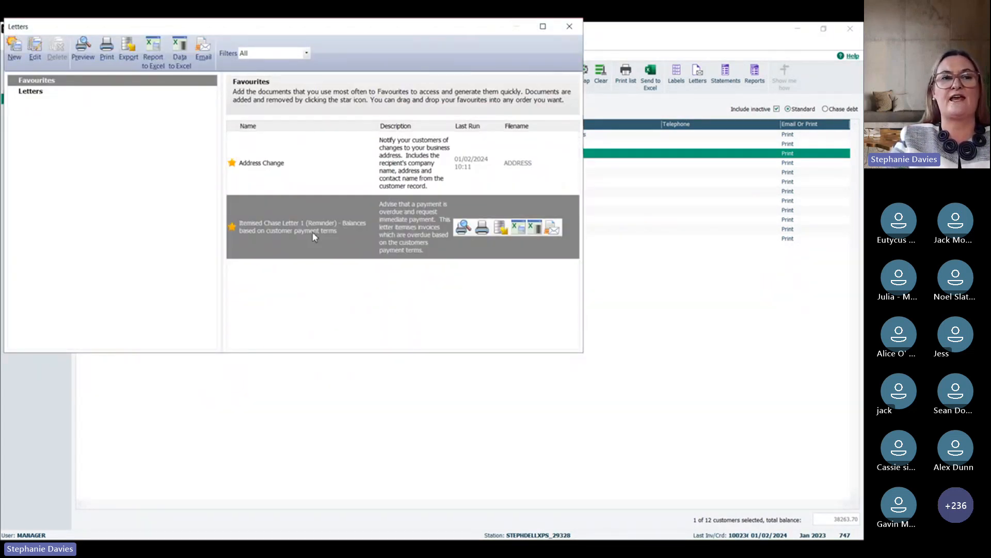
left_click(83, 54)
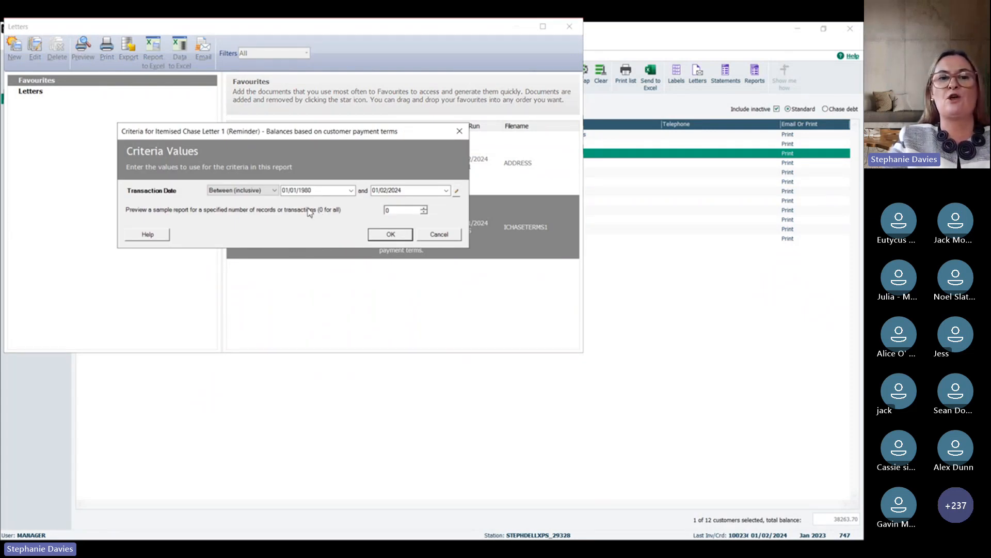
left_click(391, 235)
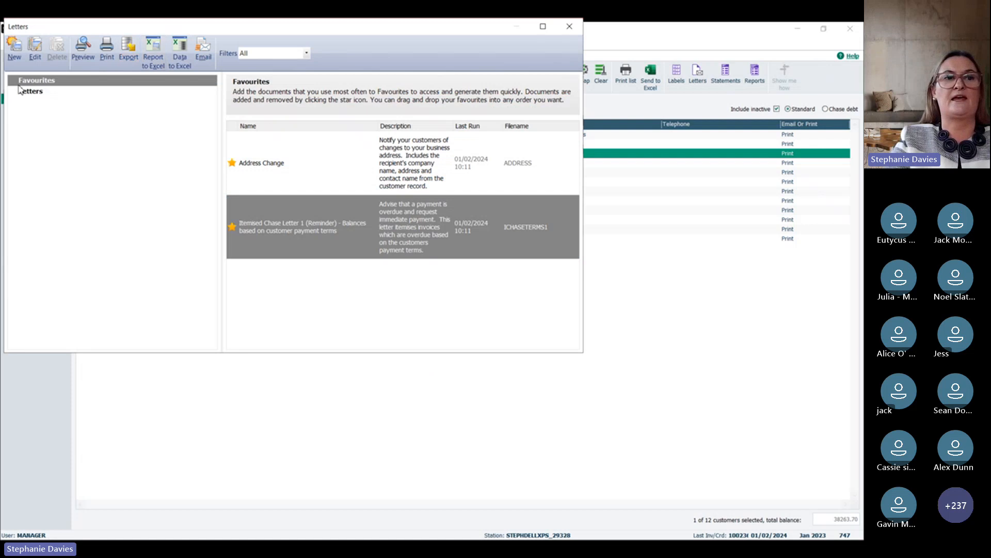
Step: Open the Itemised Chase Letter 1 (Reminder) layout for editing, and return to the letters list without changing it
left_click(36, 51)
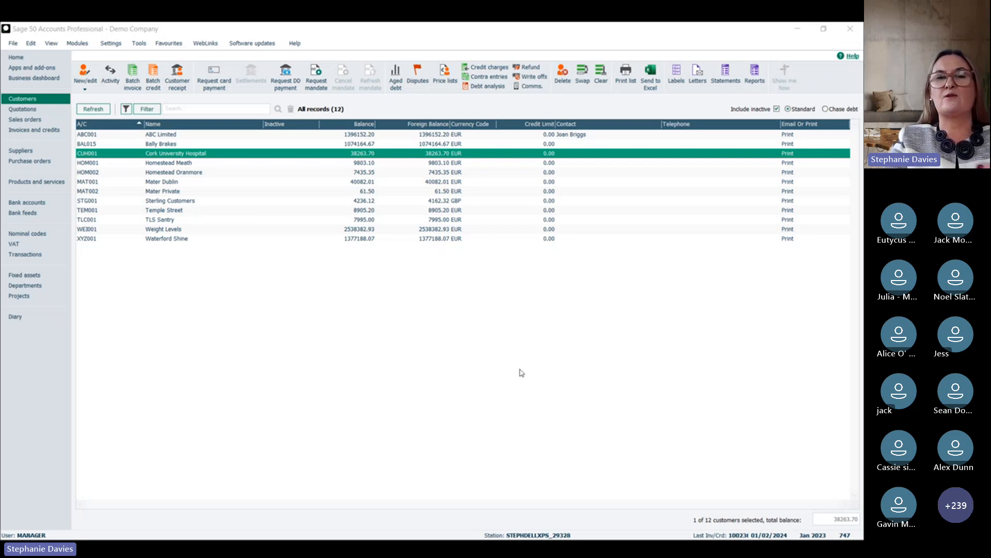
left_click(530, 31)
mouse_move(351, 215)
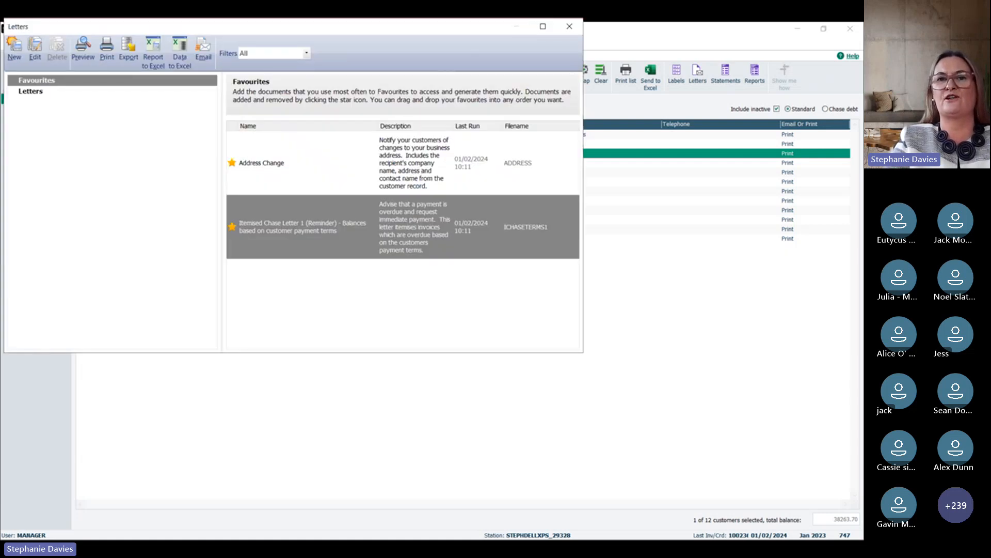
Step: Try adding "Any note we wish" after the payment request in the Itemised Chase Letter 1 (Reminder) layout, and close it without saving
left_click(578, 33)
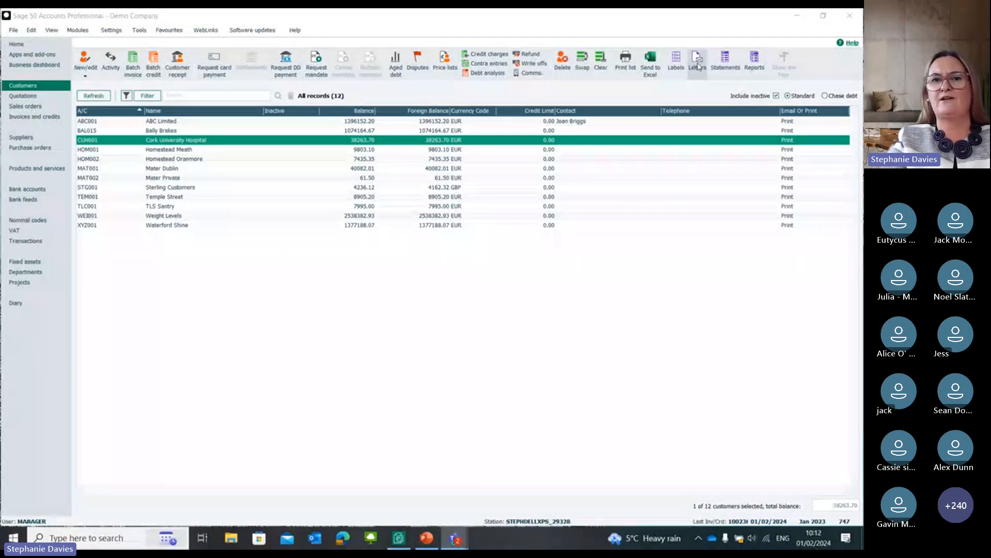
left_click(698, 66)
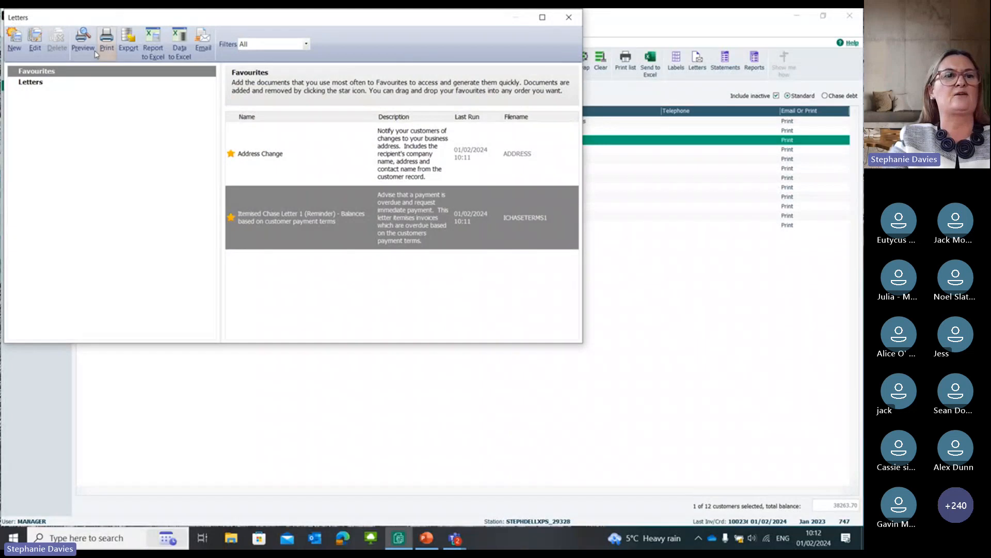
left_click(35, 39)
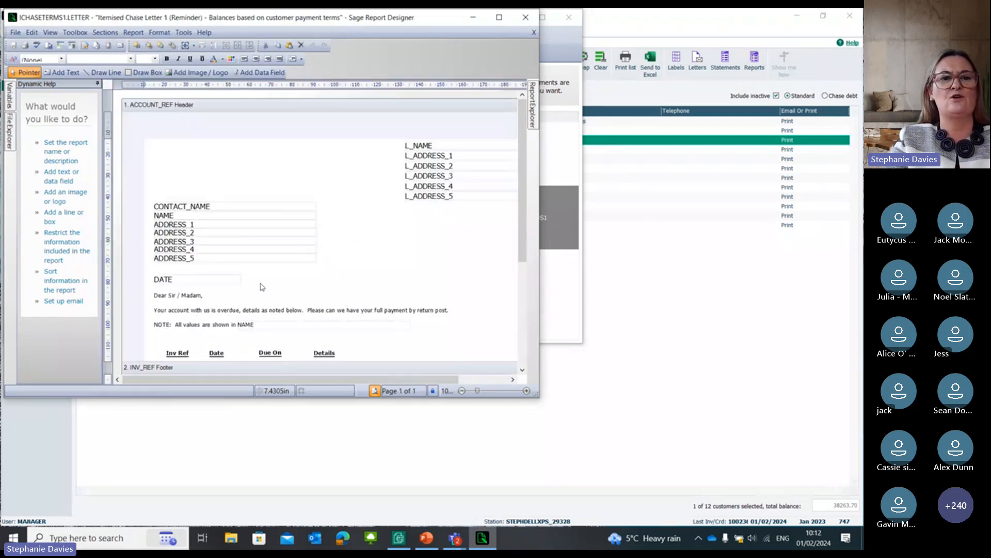
left_click(182, 310)
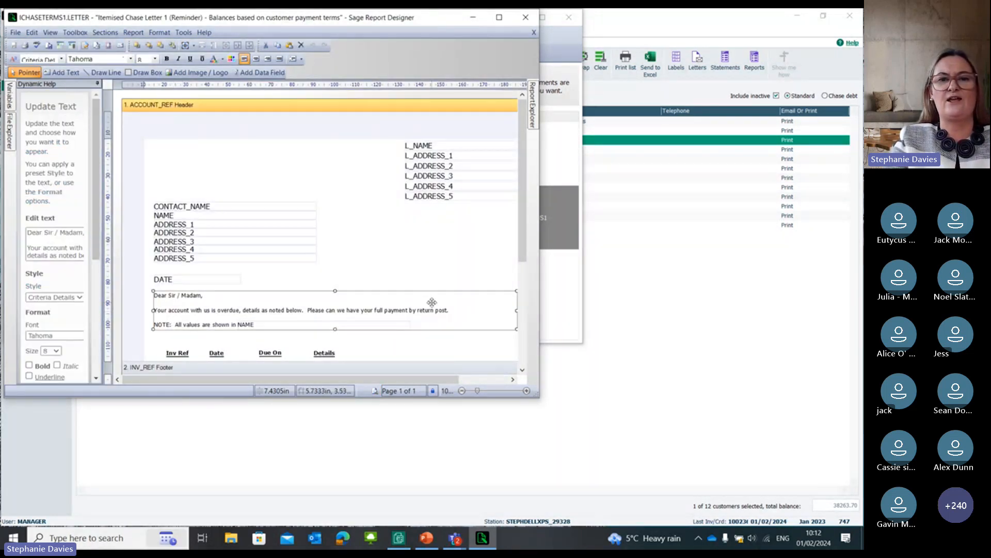
left_click(449, 310)
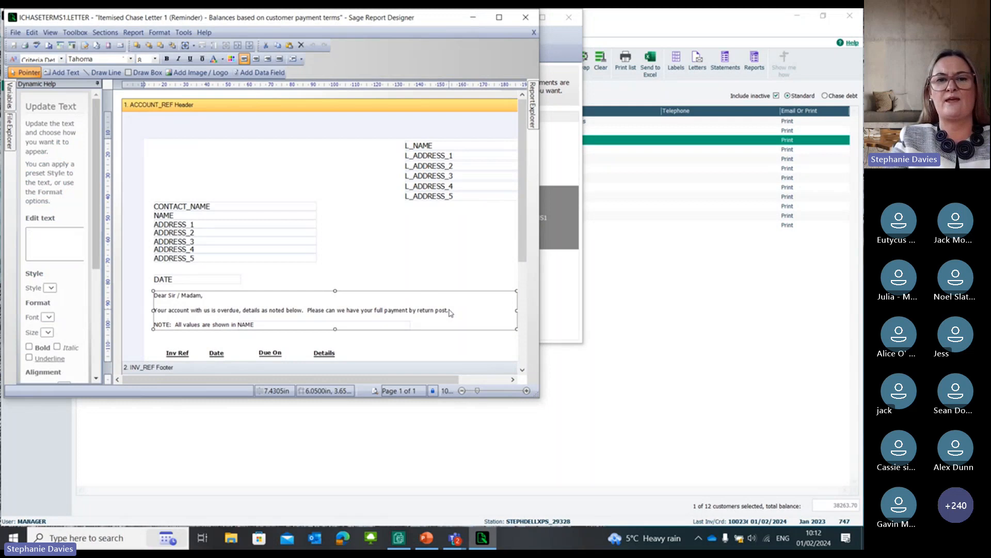
type("Any ")
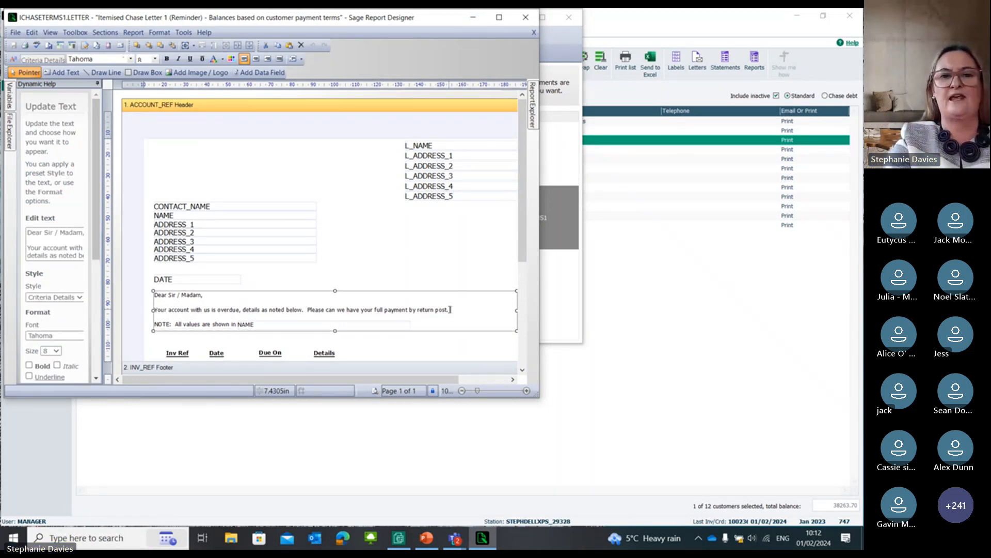
type("note ")
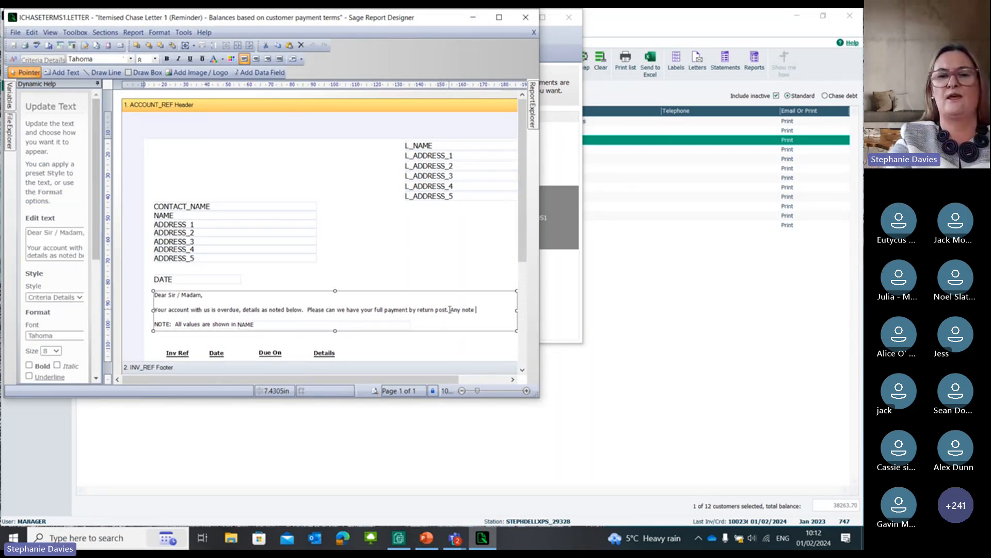
type("we wish")
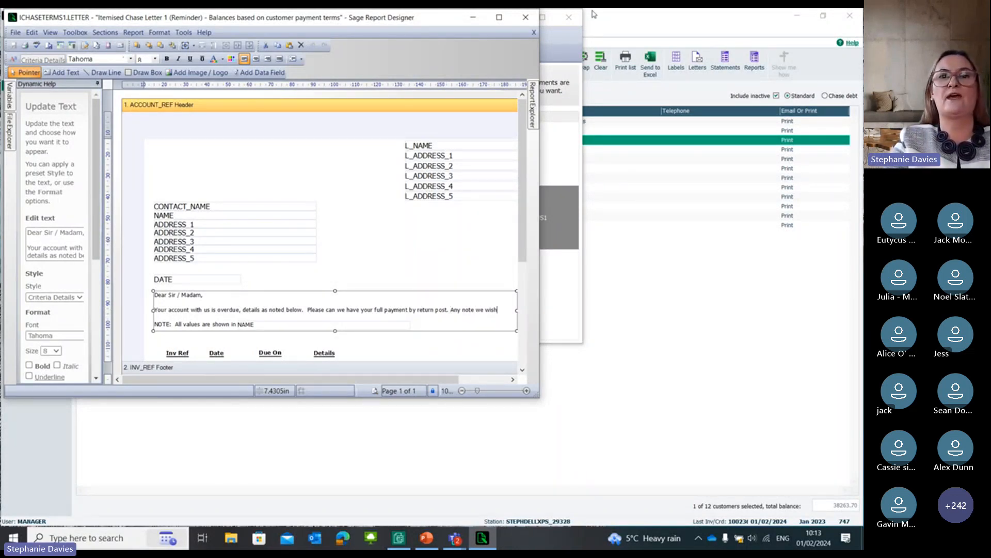
left_click(525, 17)
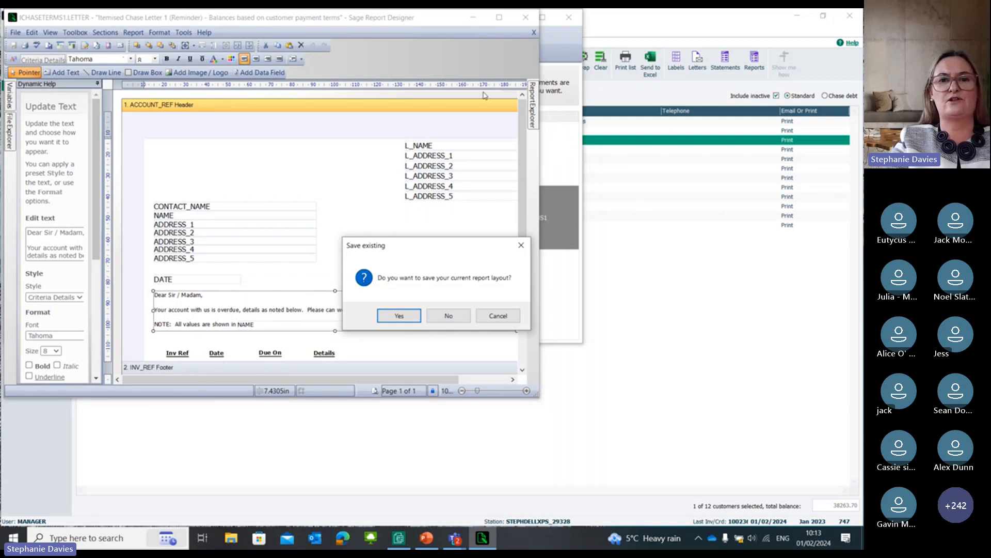
left_click(449, 316)
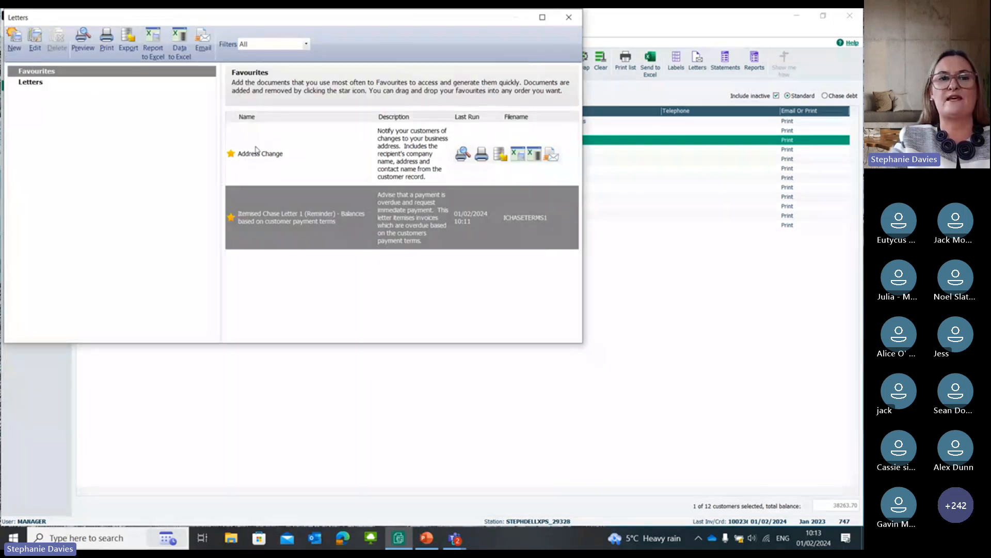
Step: Close the customer letters list and check the saved favourite letters and reports from the main window
mouse_move(254, 194)
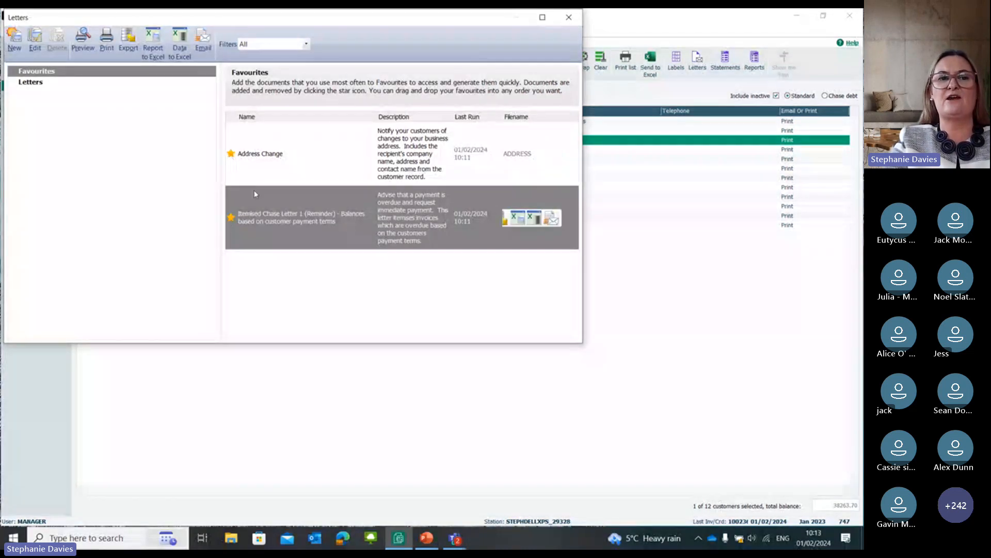
left_click(569, 17)
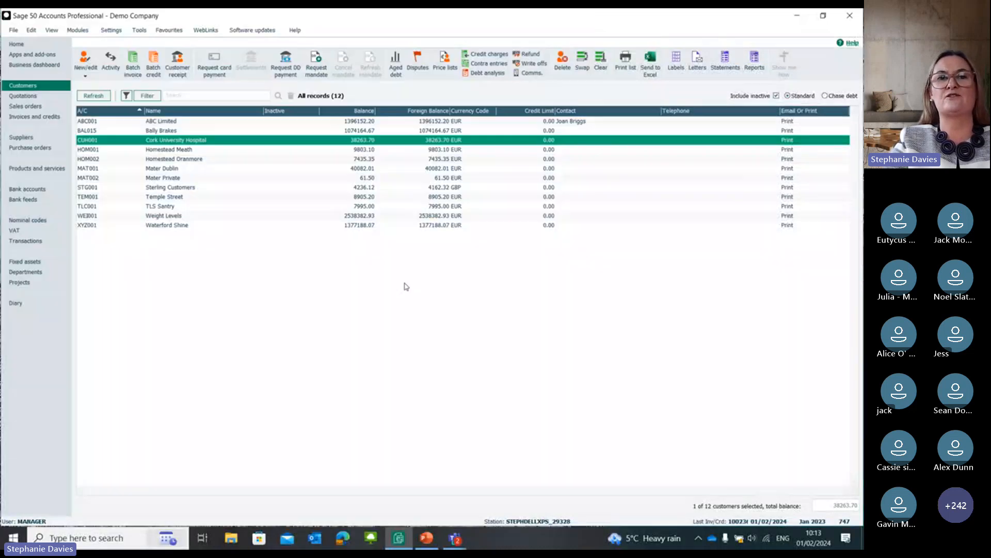
left_click(171, 31)
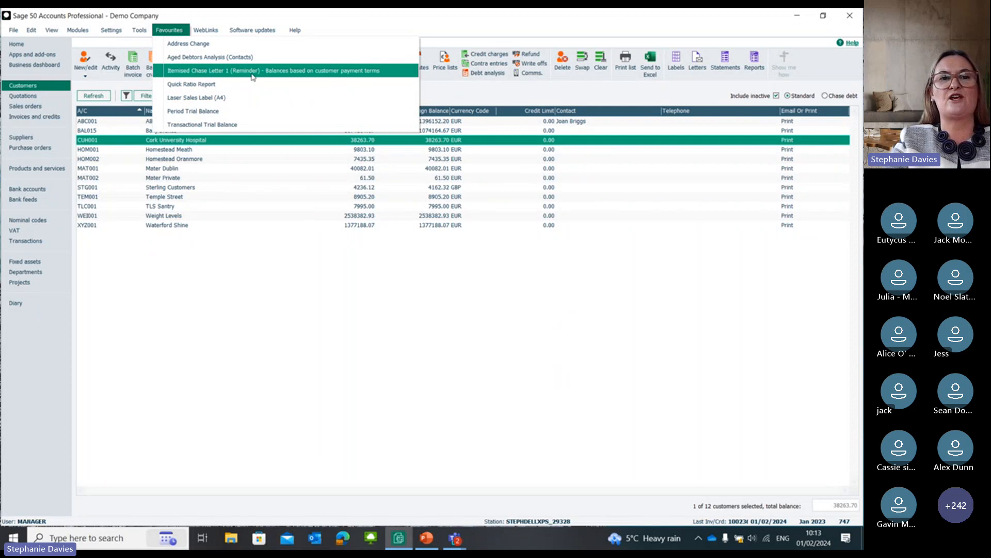
left_click(443, 261)
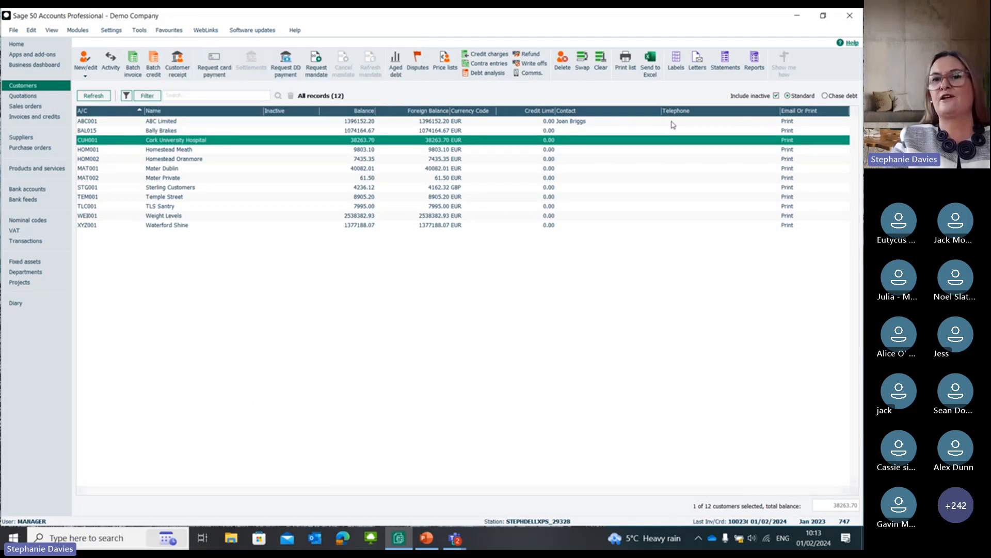
left_click(697, 66)
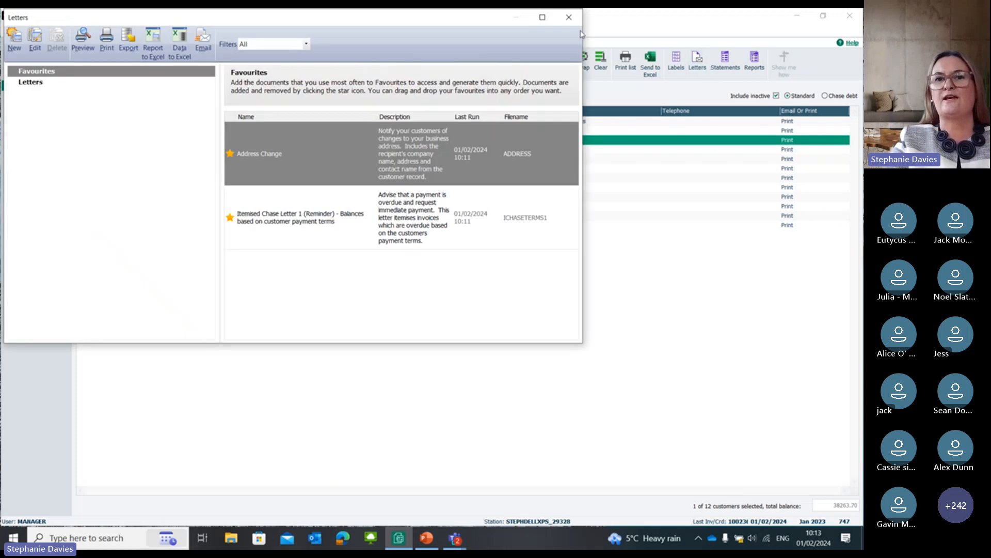
left_click(569, 17)
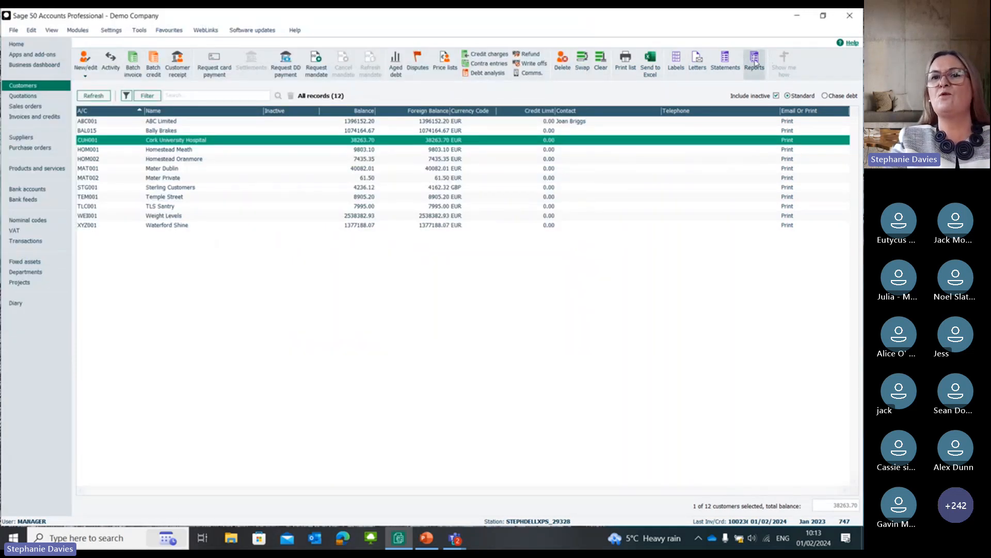
Step: Mark the aged debtors report Aged Debtors Analysis (Contacts) - By Balance (Descending) as a favourite and check it in the favourites list
left_click(754, 61)
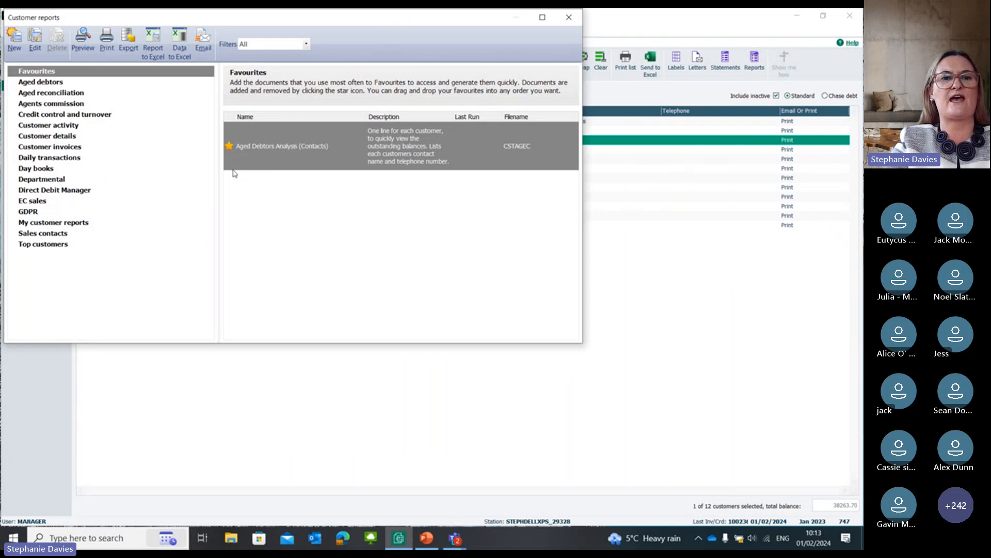
mouse_move(232, 150)
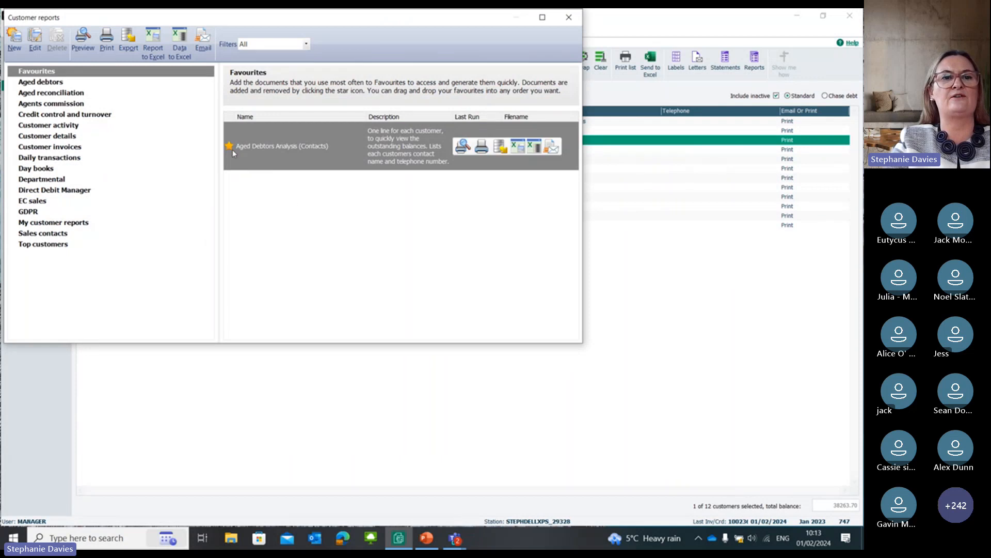
left_click(51, 84)
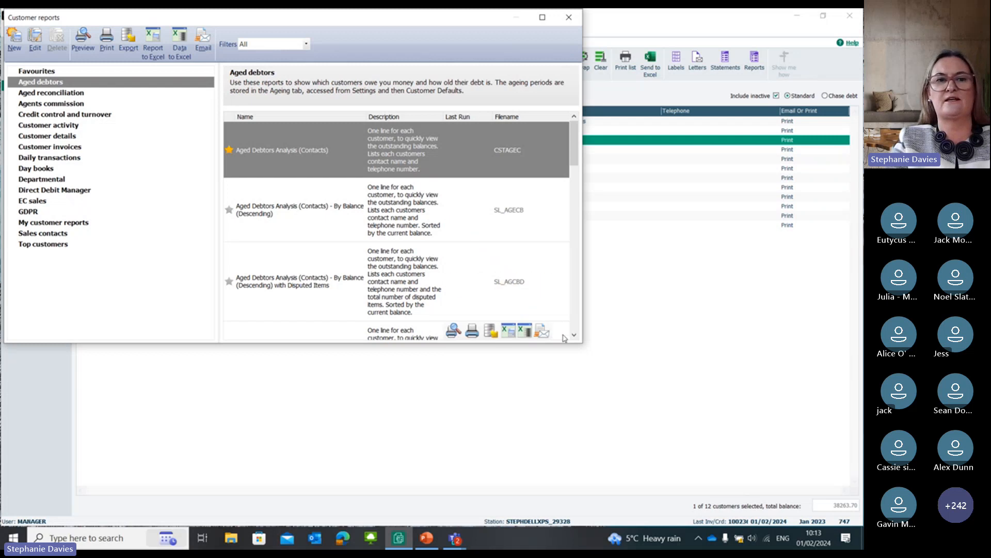
left_click(232, 212)
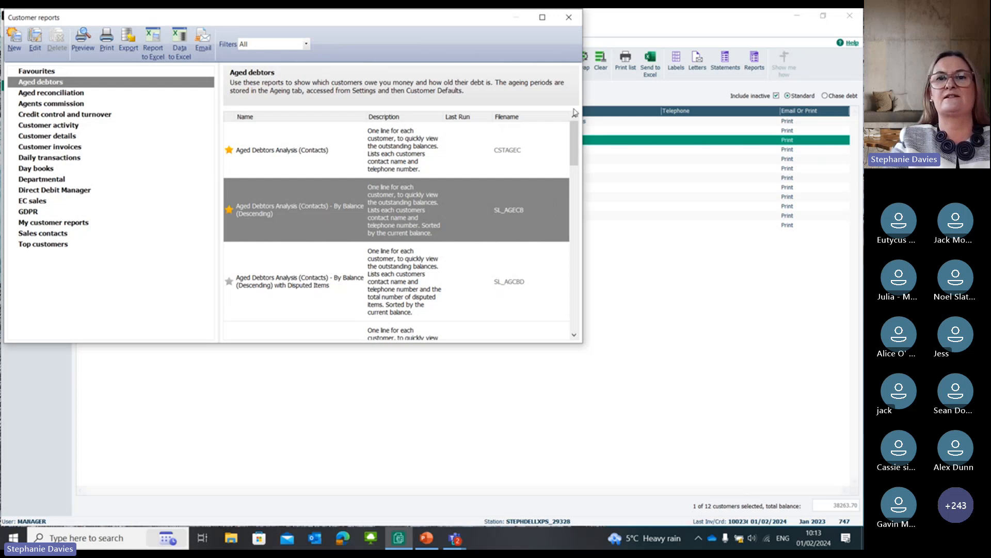
left_click(568, 17)
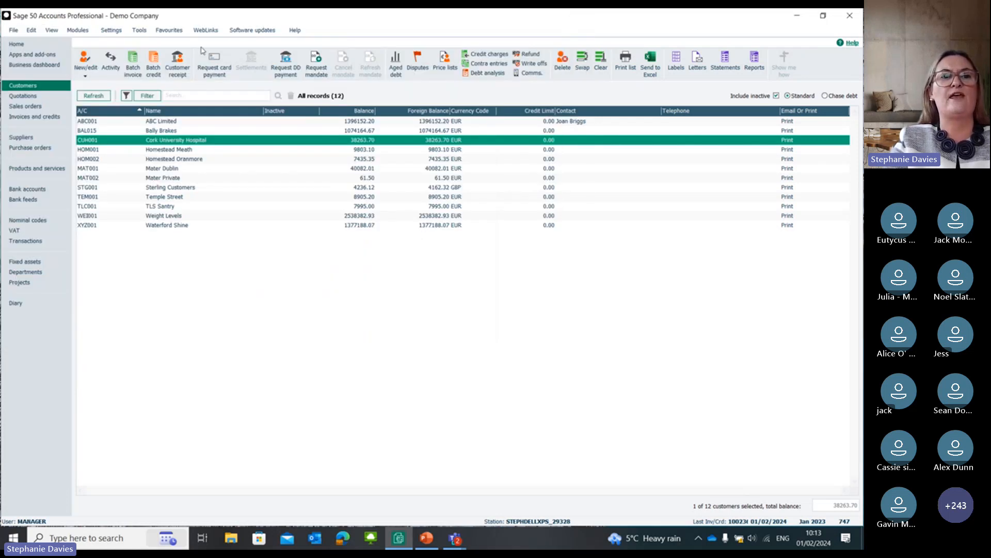
left_click(175, 32)
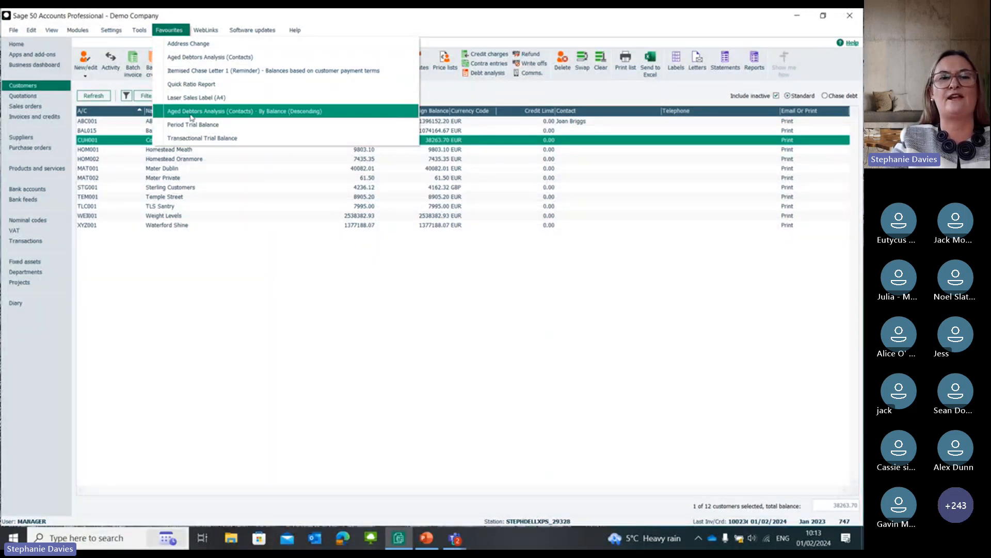
left_click(263, 218)
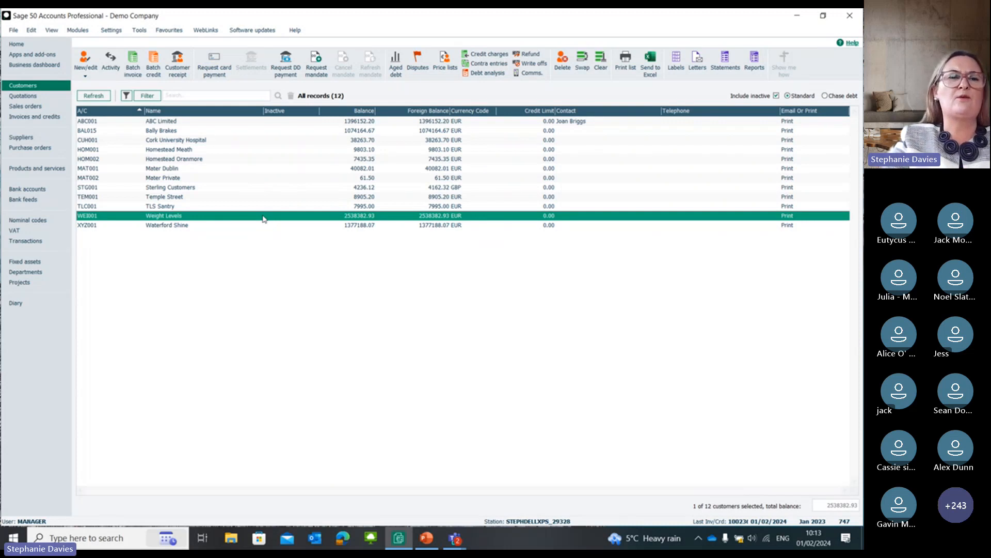
Step: Start a contra entry with ABC Limited as both the sales ledger customer and the purchase ledger supplier
left_click(236, 124)
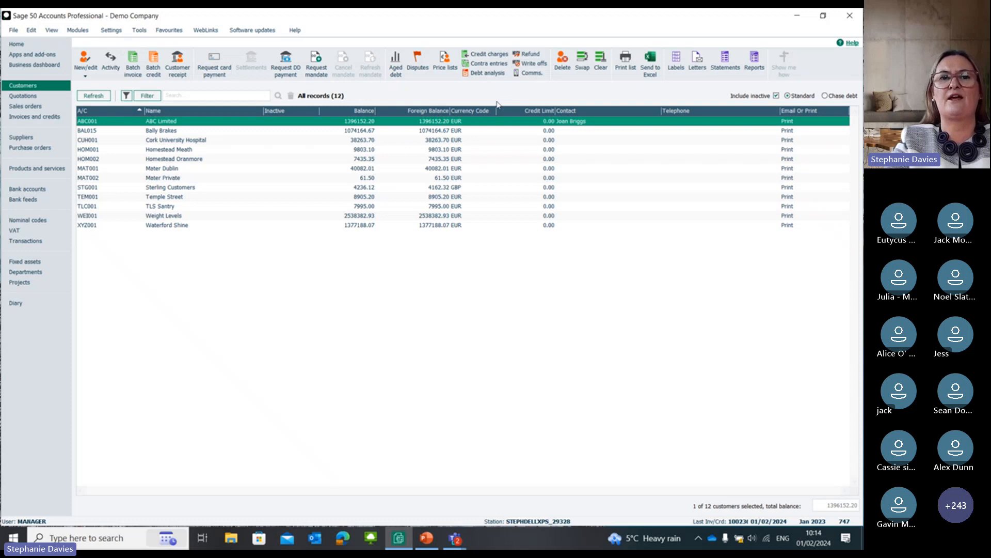
left_click(472, 66)
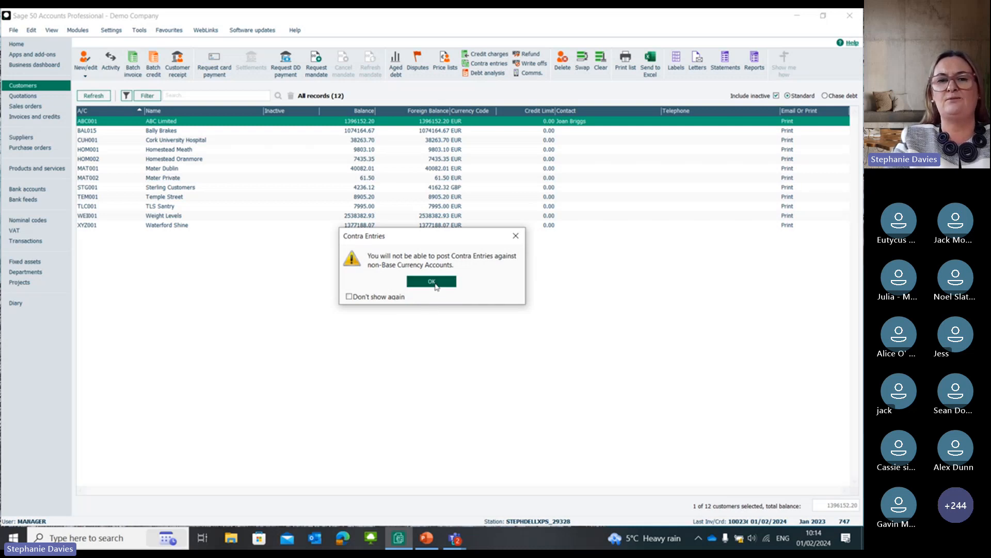
left_click(433, 282)
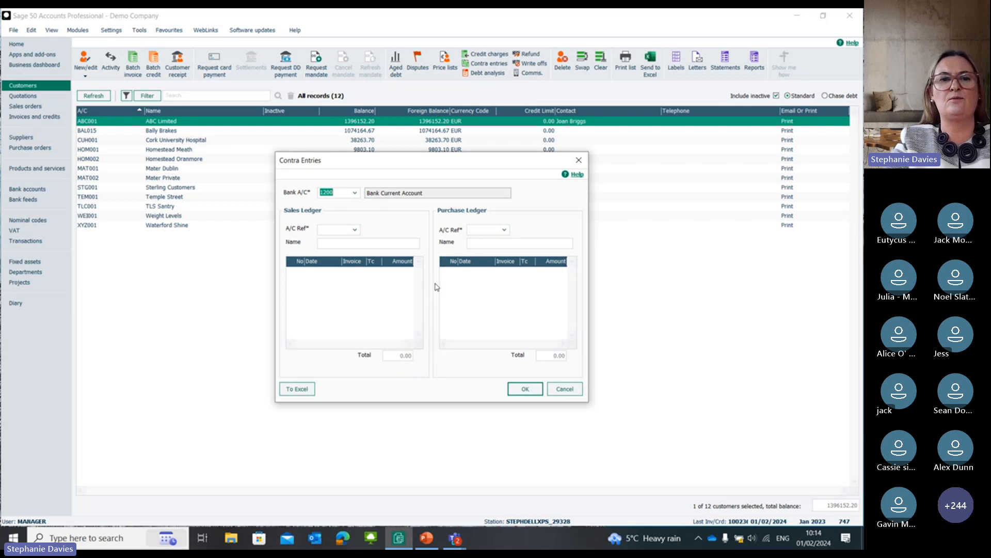
left_click(355, 229)
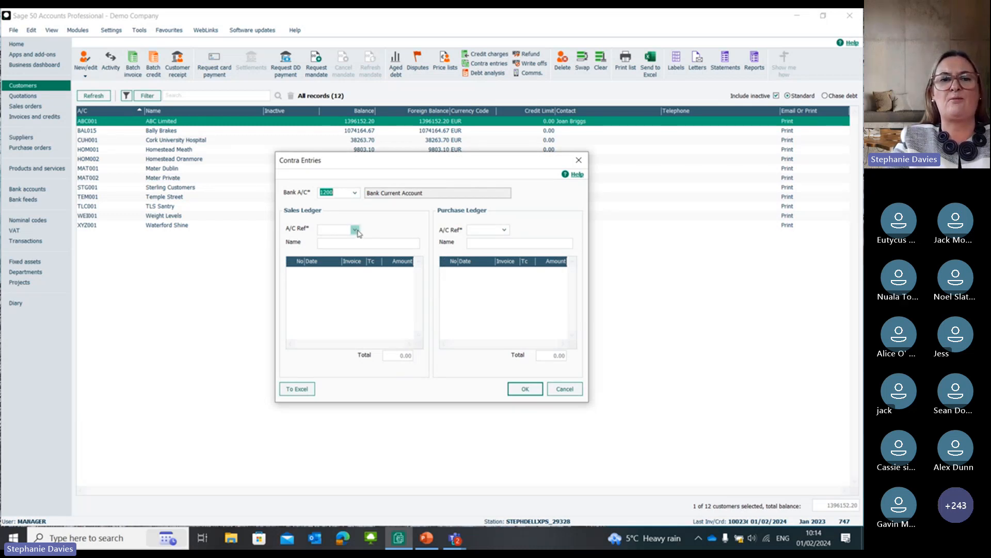
double_click(362, 301)
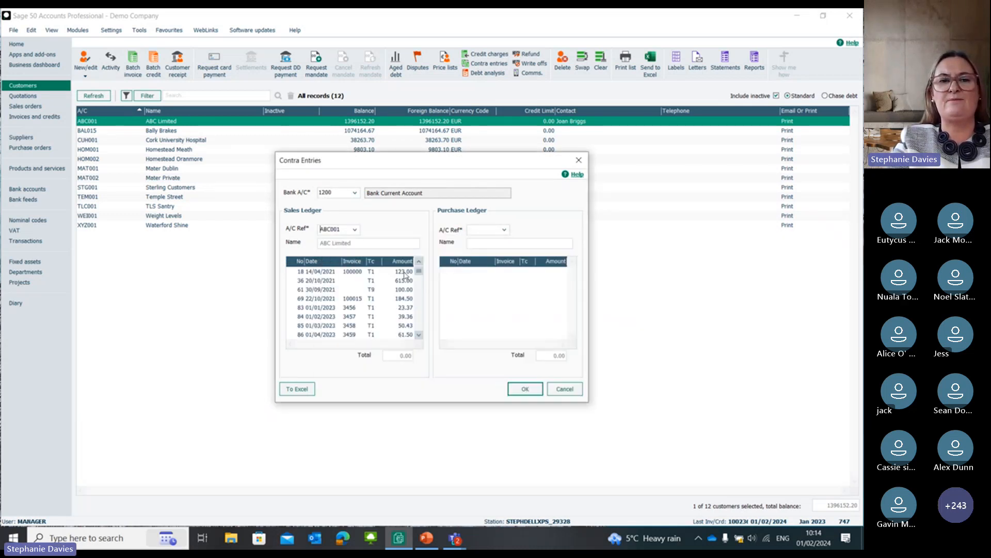
left_click(505, 230)
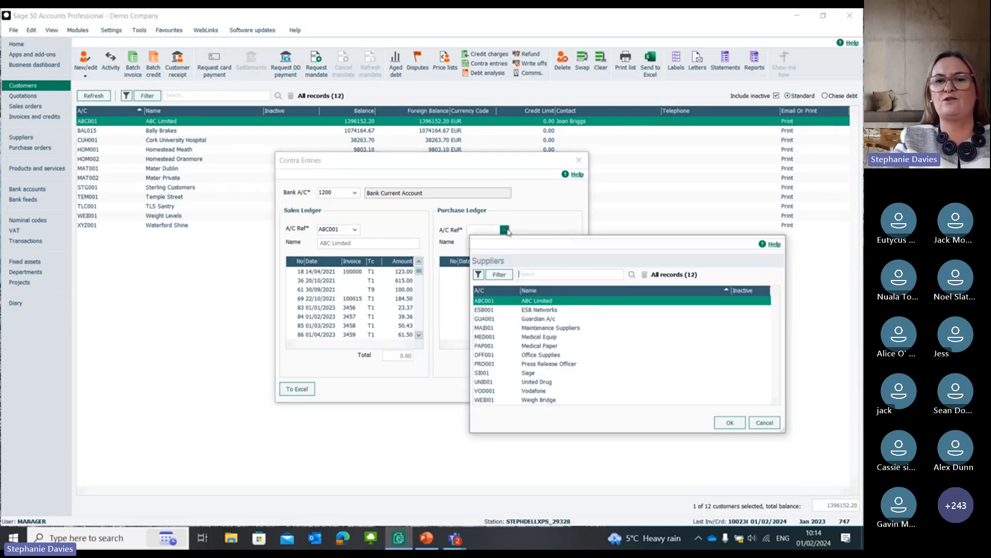
double_click(513, 301)
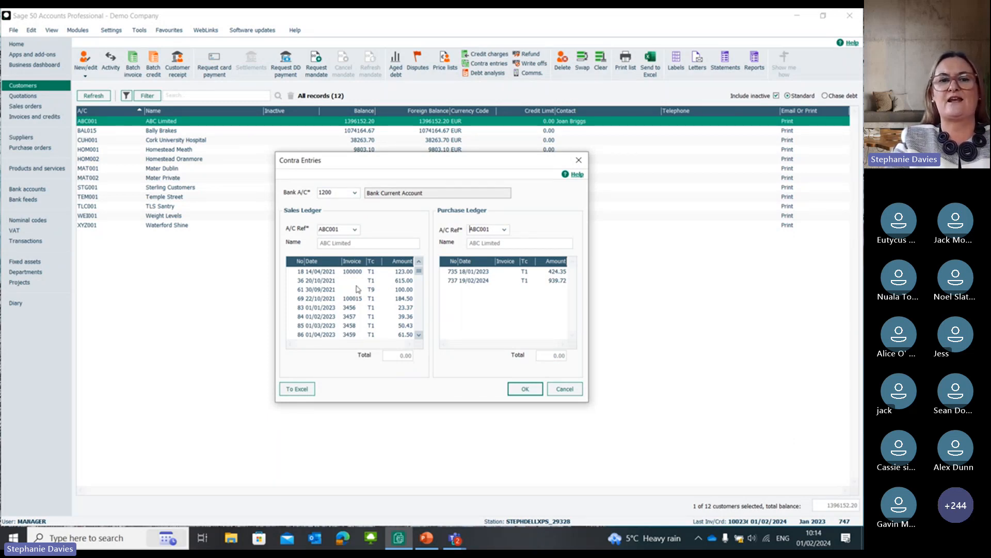
Step: Match sales invoice 36 against purchase invoice 735, accept a part-contra for the lowest amount, and post it using the current payment date
left_click(318, 281)
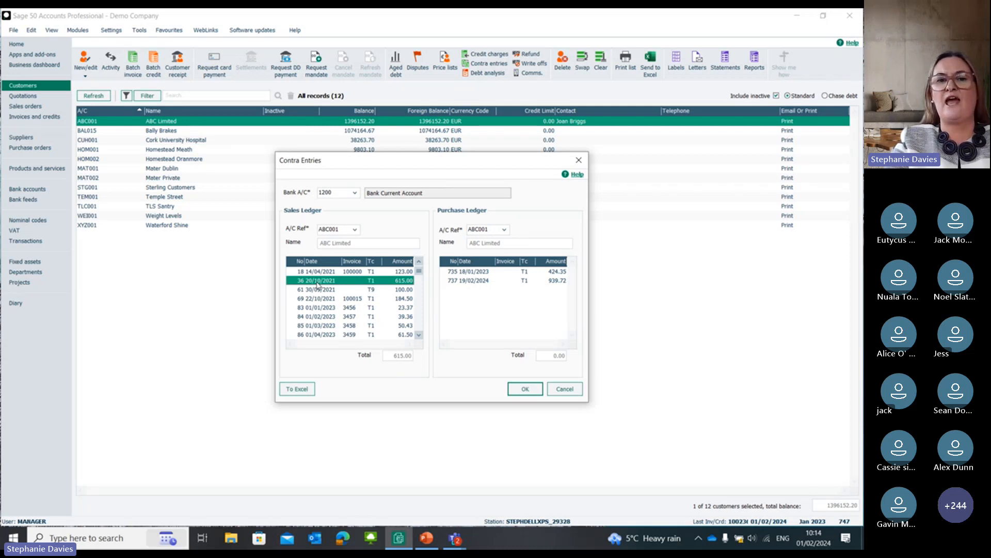
left_click(476, 274)
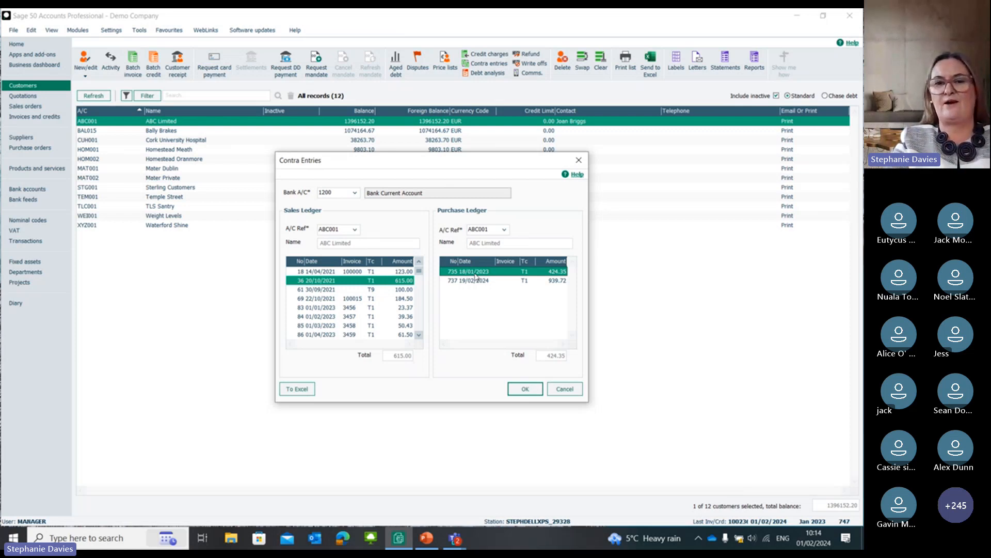
left_click(526, 389)
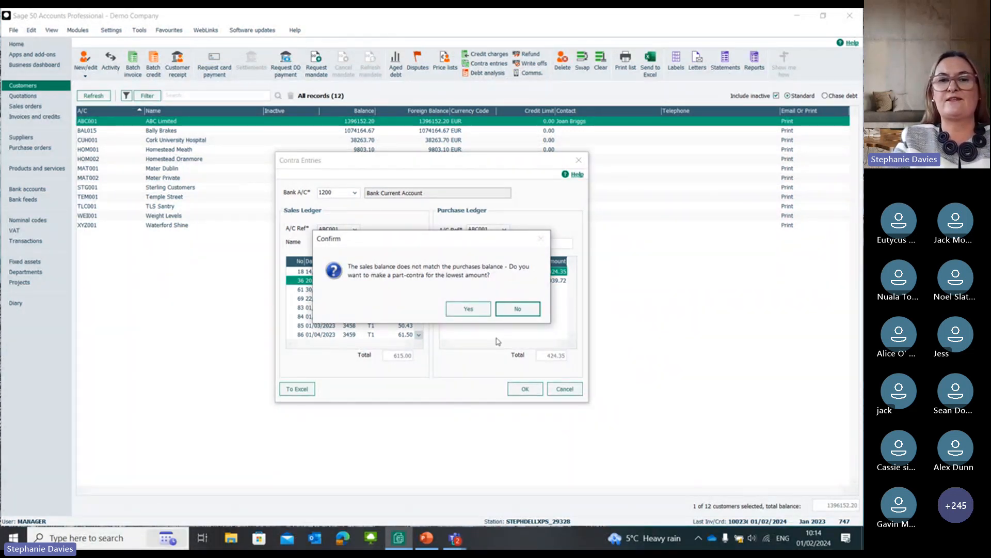
left_click_drag(452, 245, 463, 148)
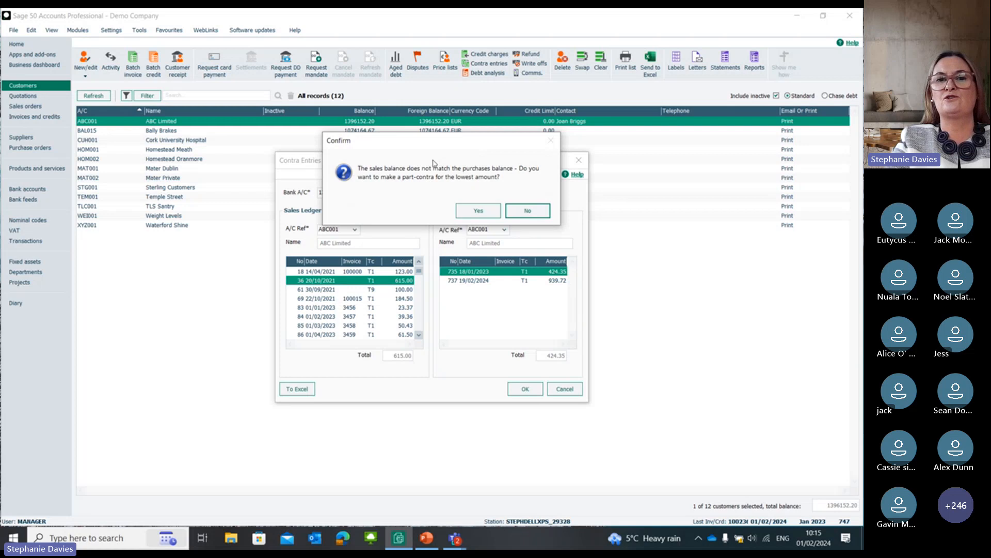
left_click_drag(426, 146, 413, 225)
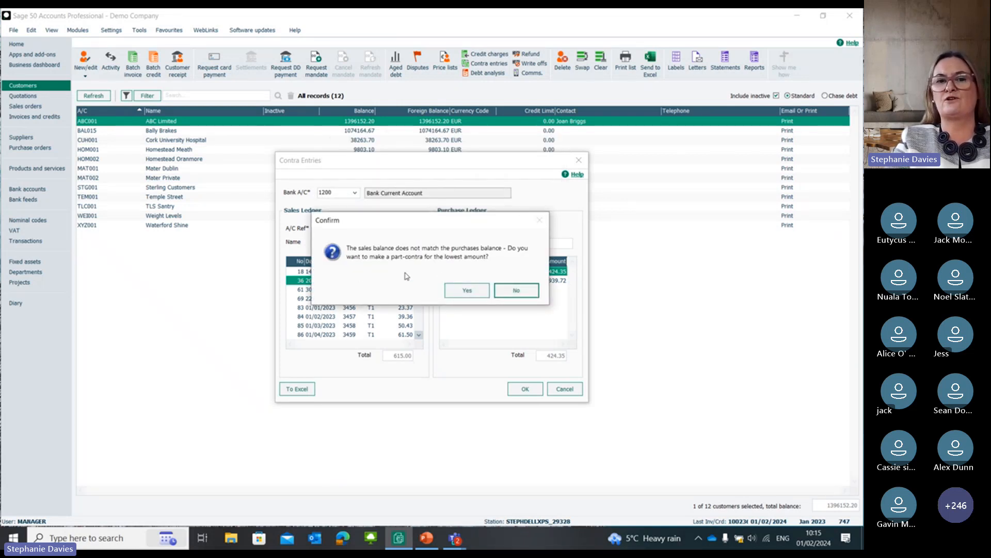
left_click(467, 290)
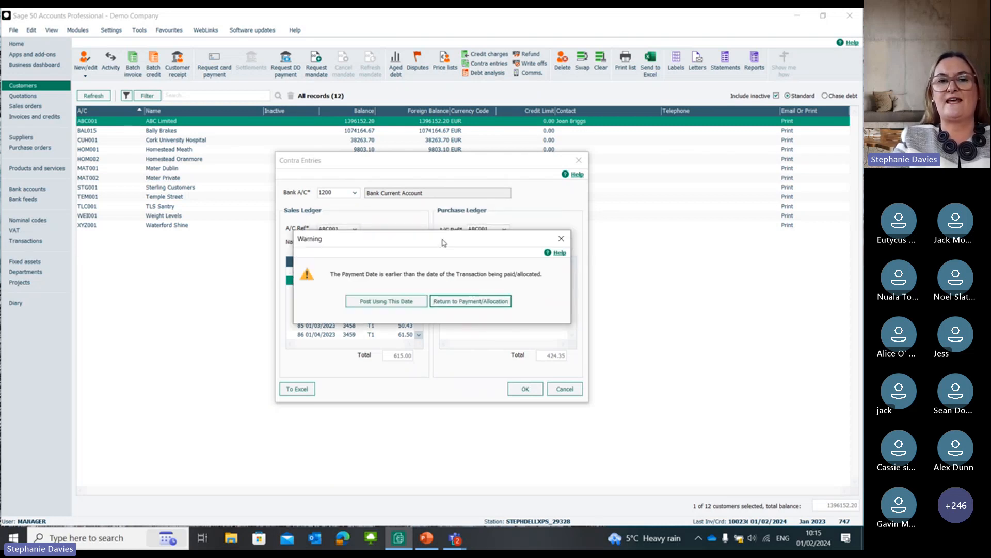
mouse_move(443, 241)
left_mouse_down()
mouse_move(446, 372)
mouse_move(439, 231)
left_mouse_up()
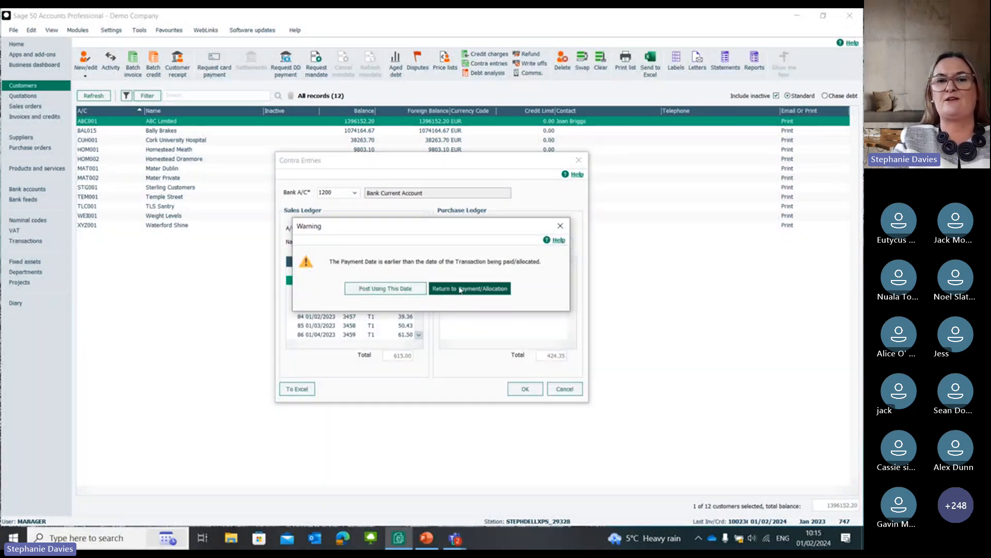
left_click(404, 291)
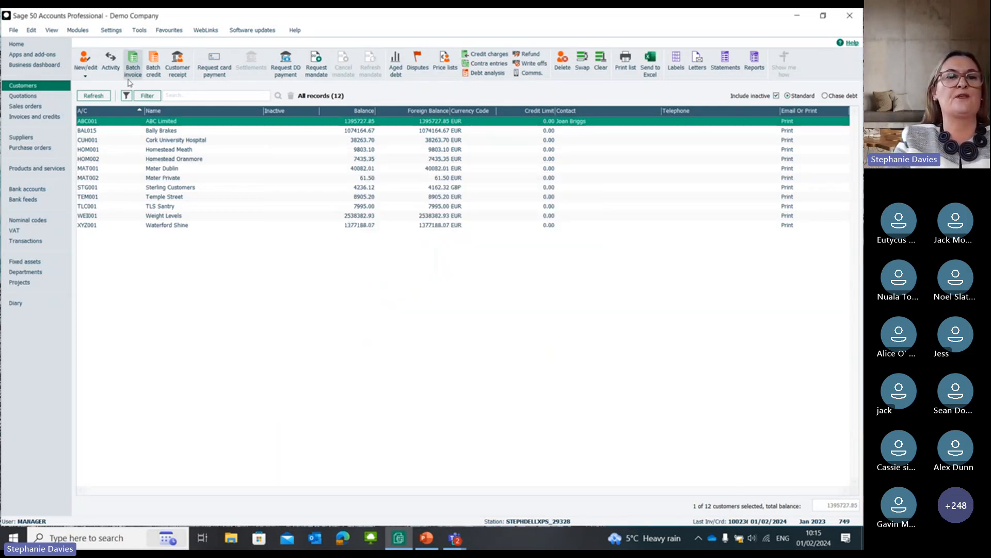
Step: Review ABC Limited's customer activity, examining the latest contra receipt and its allocation to sales invoice 36, and close the activity
left_click(111, 62)
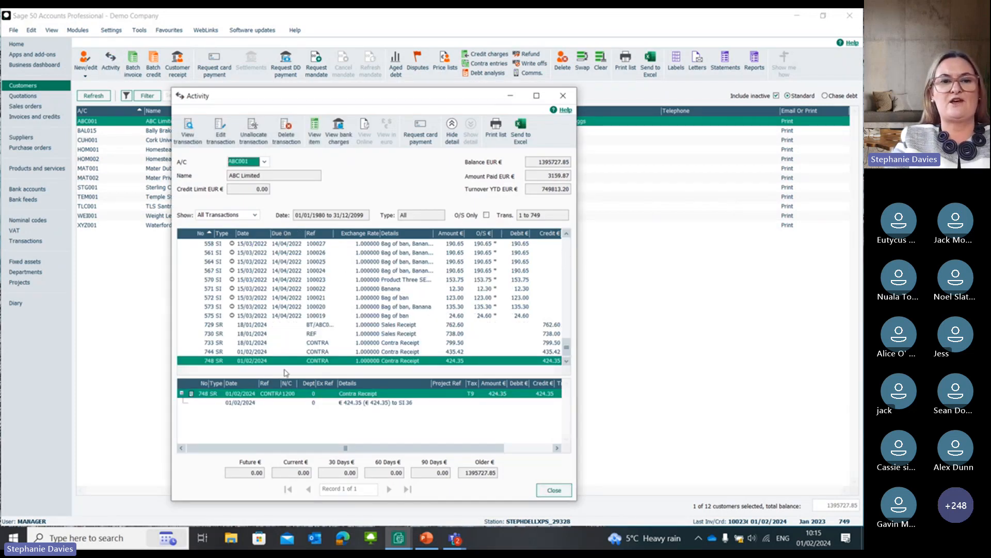
left_click(455, 364)
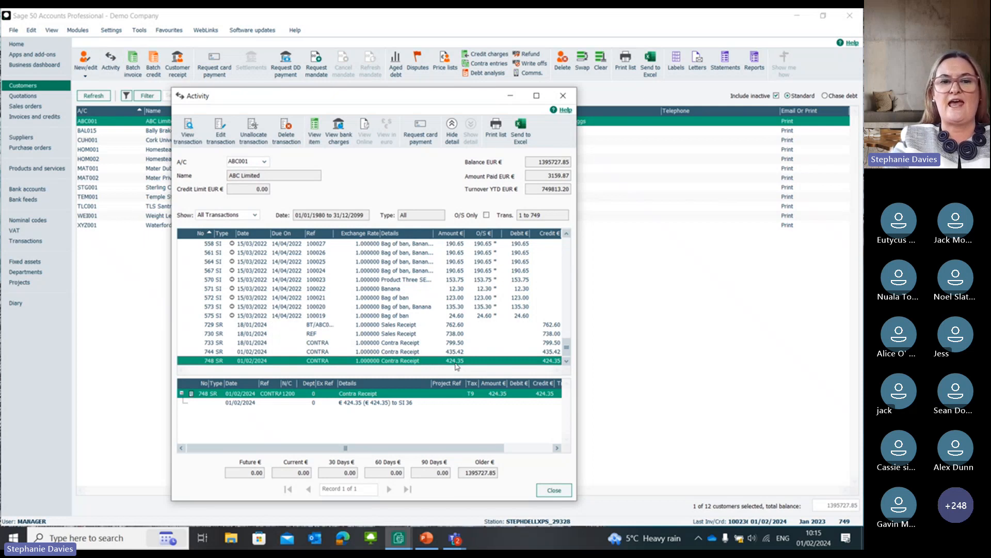
left_click(401, 403)
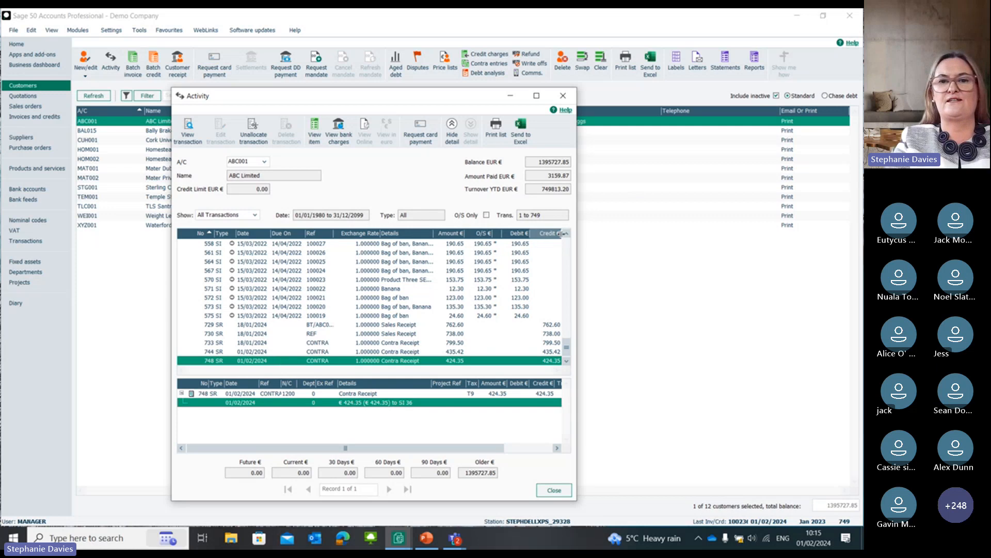
left_click(568, 245)
left_click(568, 247)
left_click(568, 247)
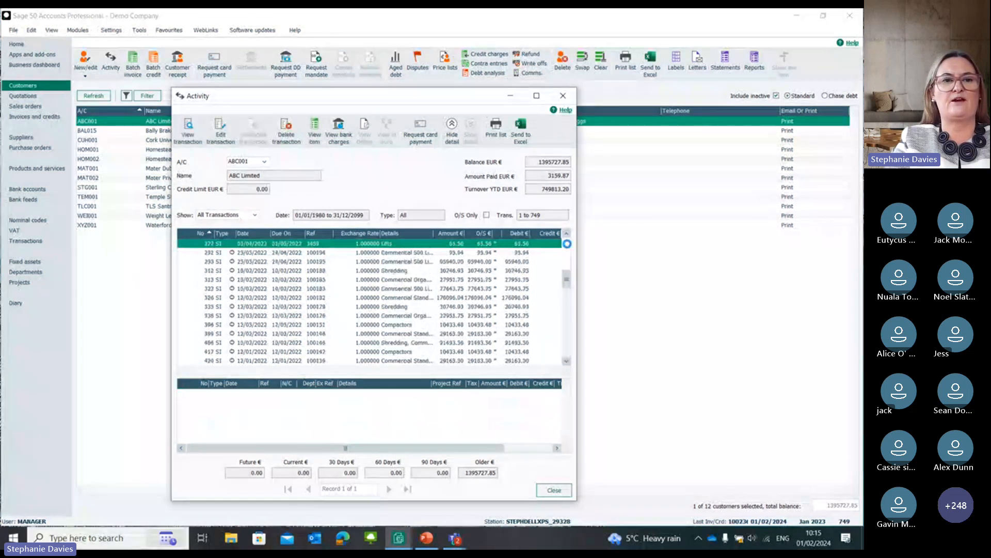
left_click(568, 247)
left_click(568, 247)
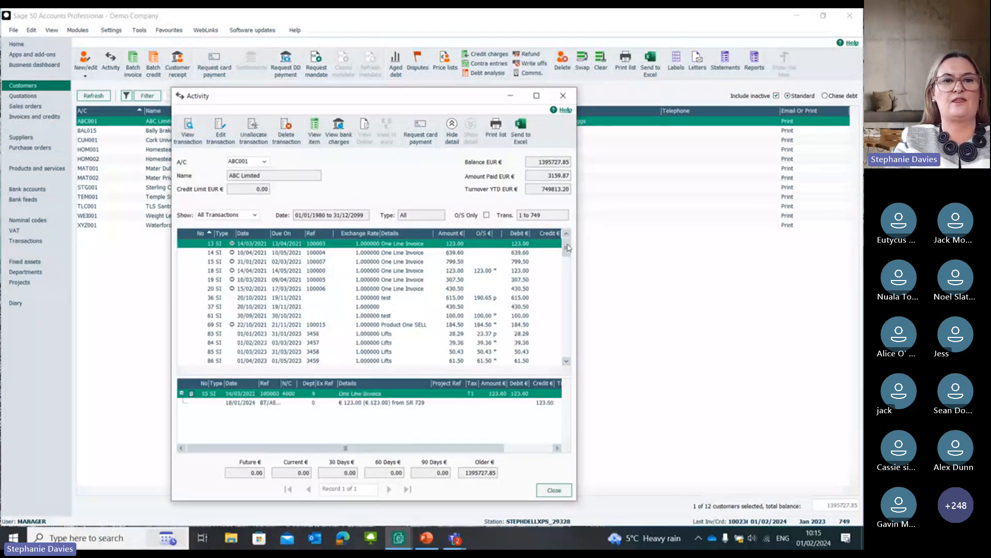
left_click(237, 299)
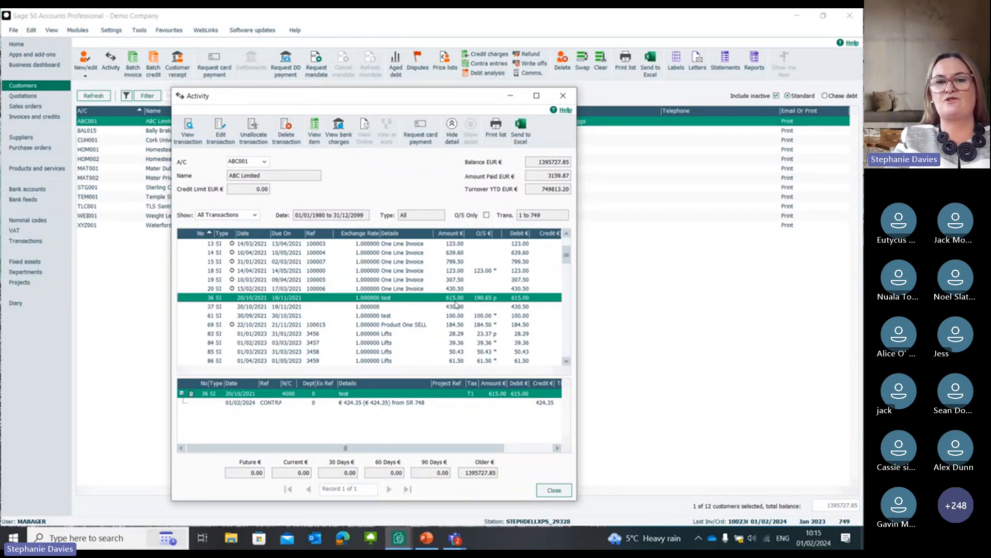
left_click(402, 406)
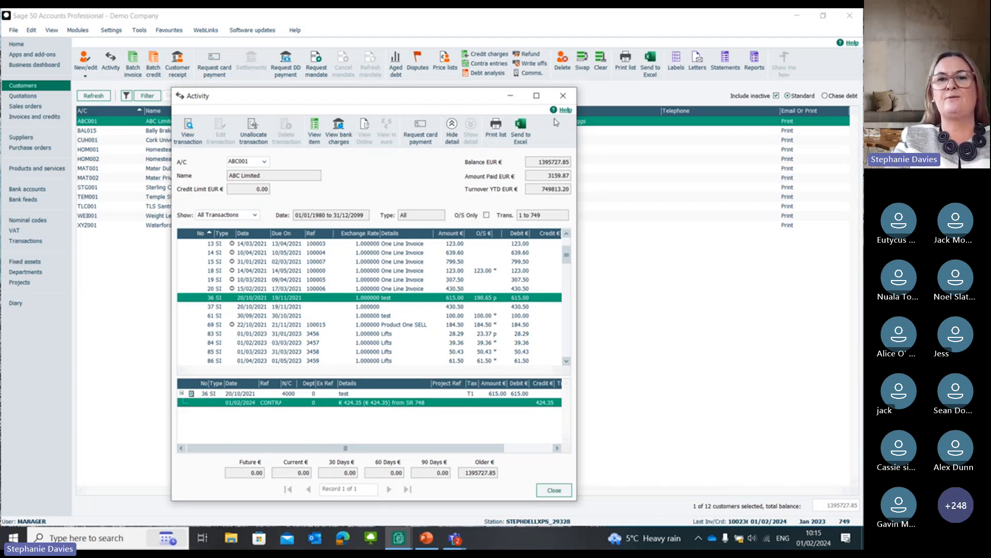
left_click(563, 96)
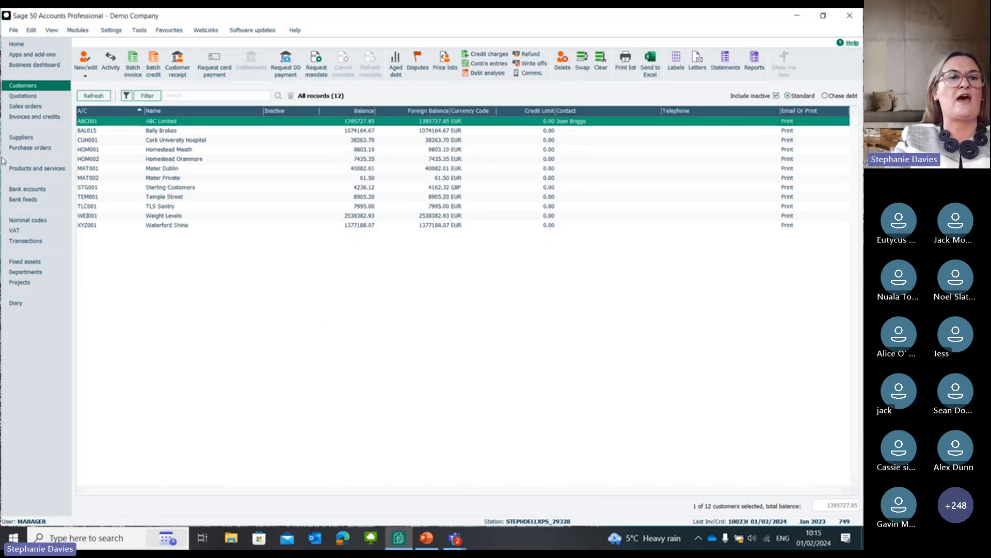
Step: Review ABC Limited's supplier activity, including the contra payment and the outstanding purchase invoice 737, and close the activity
left_click(44, 139)
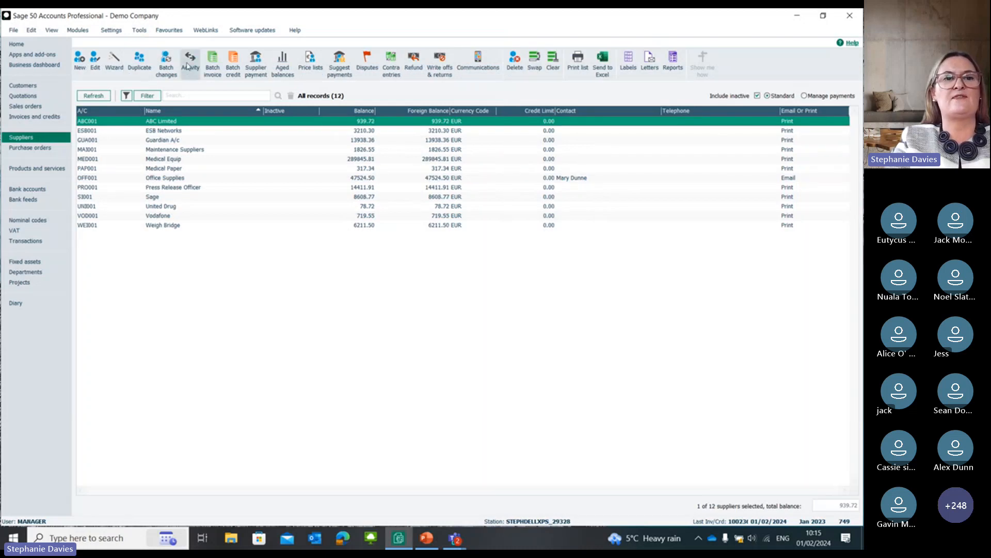
left_click(188, 66)
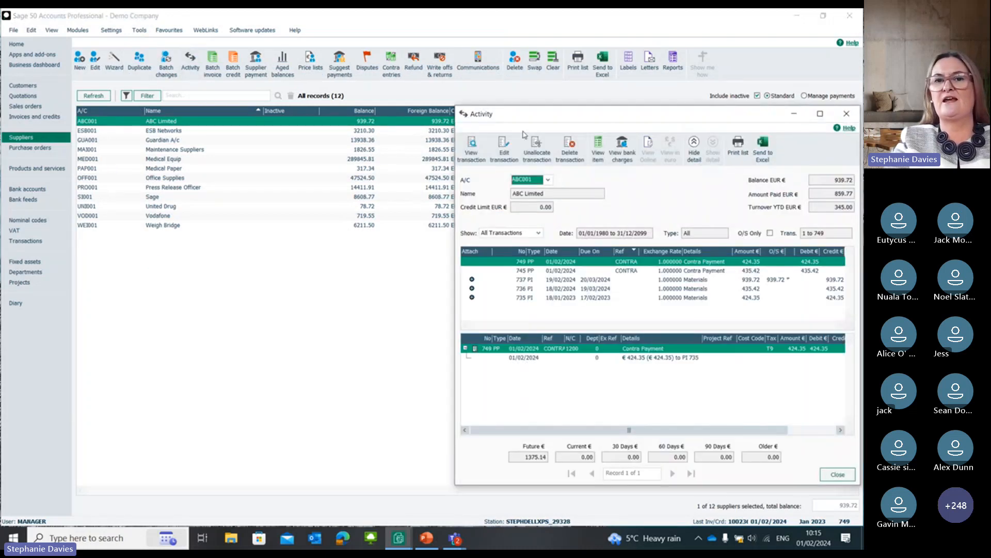
left_click_drag(535, 115, 228, 112)
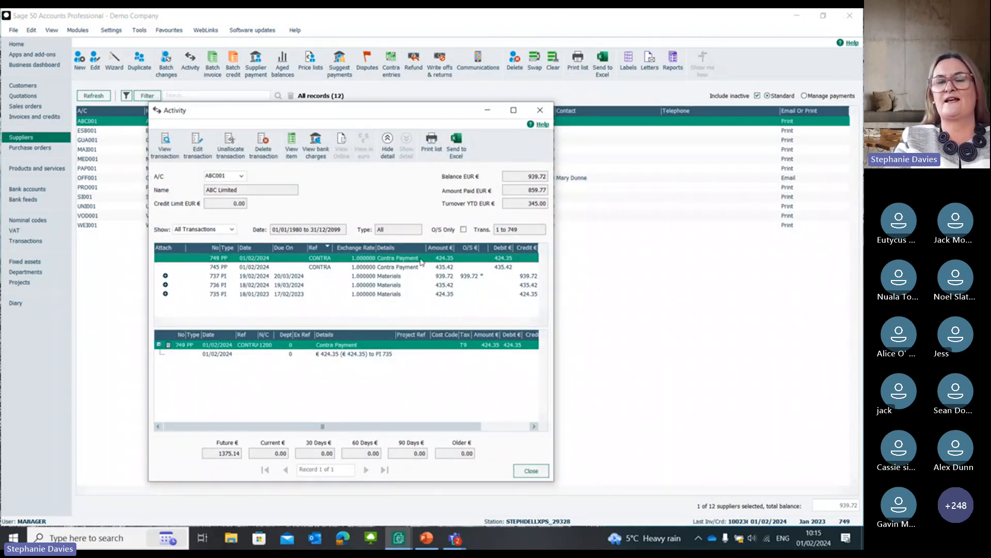
left_click(474, 277)
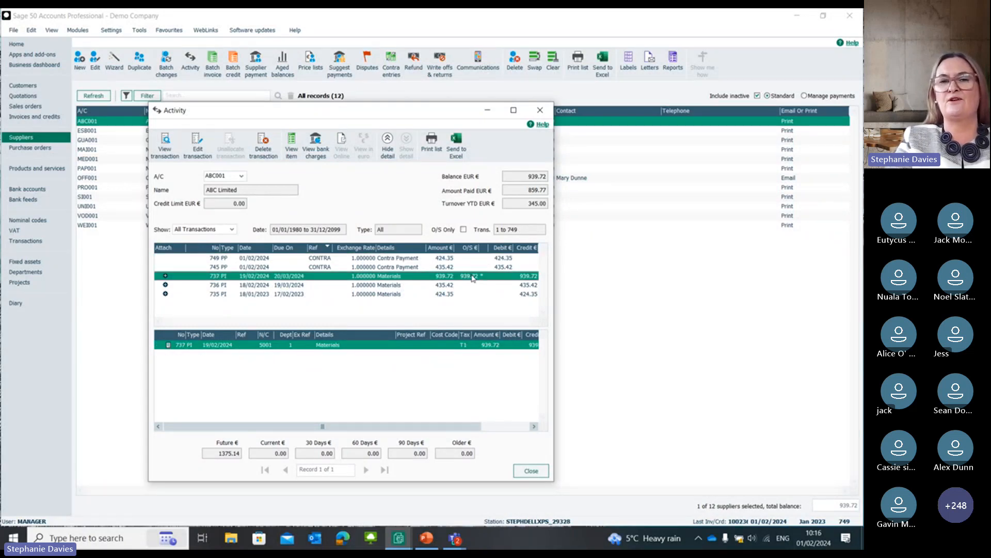
left_click(541, 111)
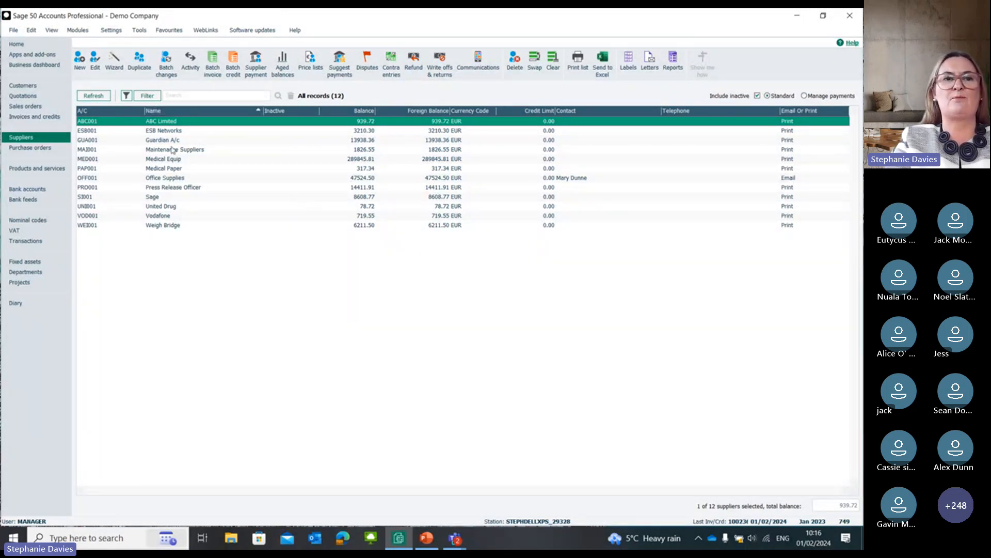
left_click(170, 31)
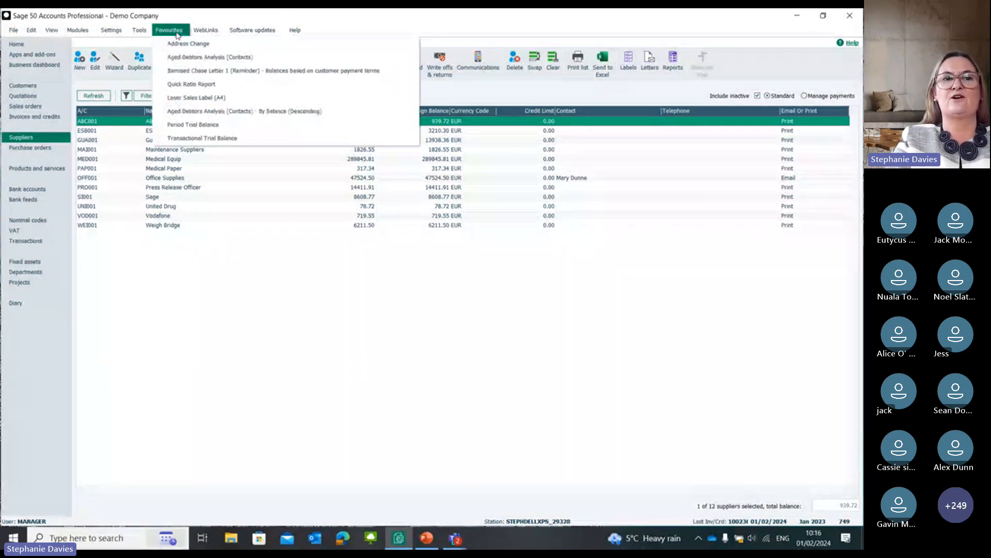
left_click(246, 265)
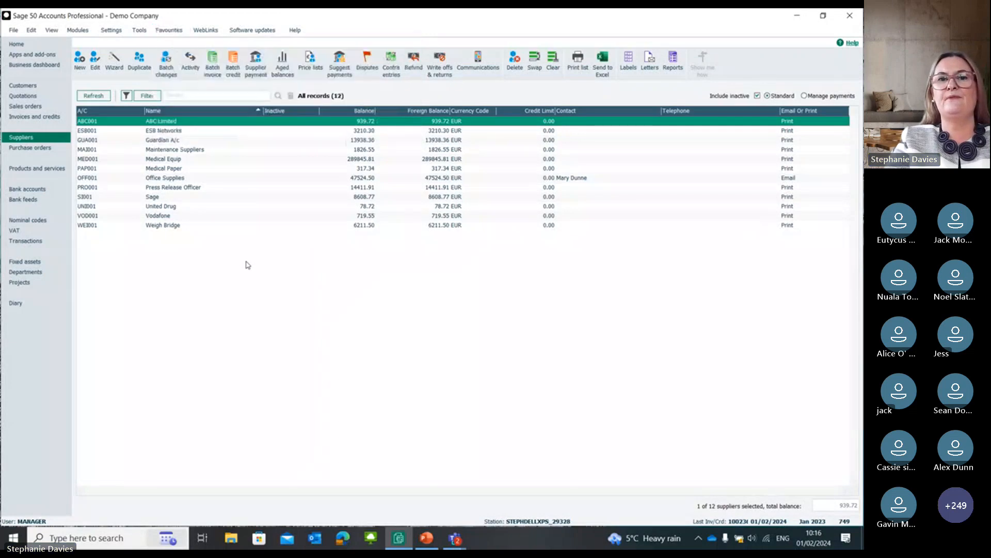
Step: View ABC Limited's supplier communications and the blank new communication entry, and close both without saving
left_click(476, 60)
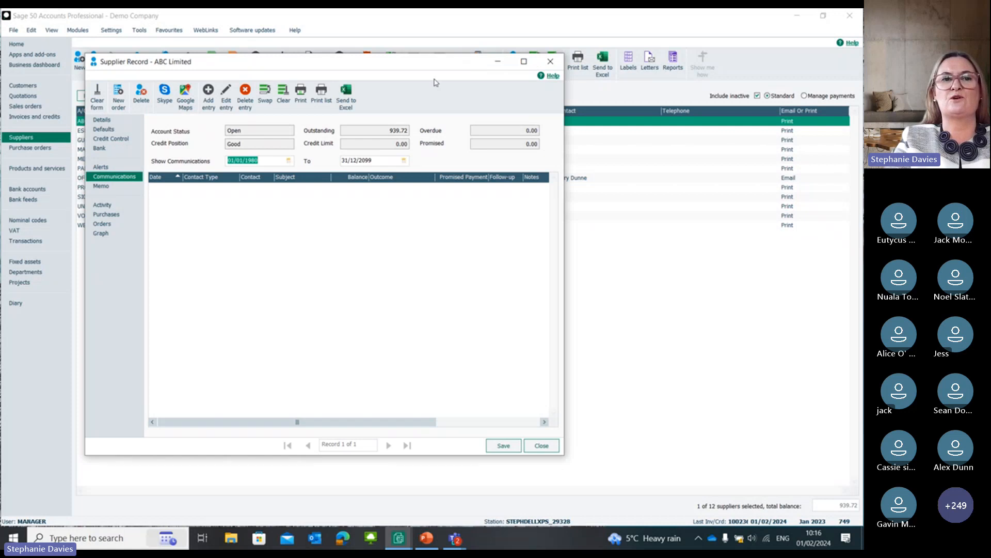
left_click(211, 95)
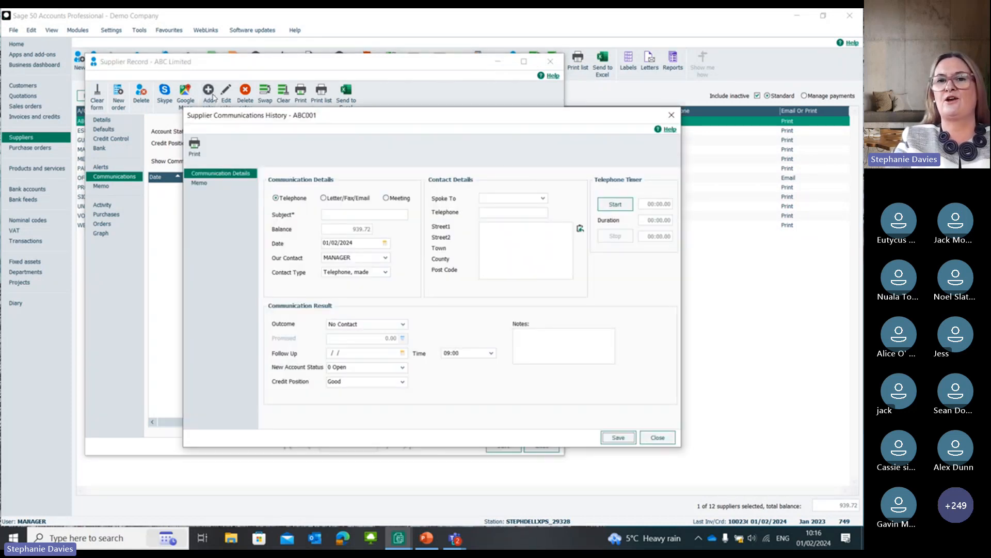
left_click(672, 117)
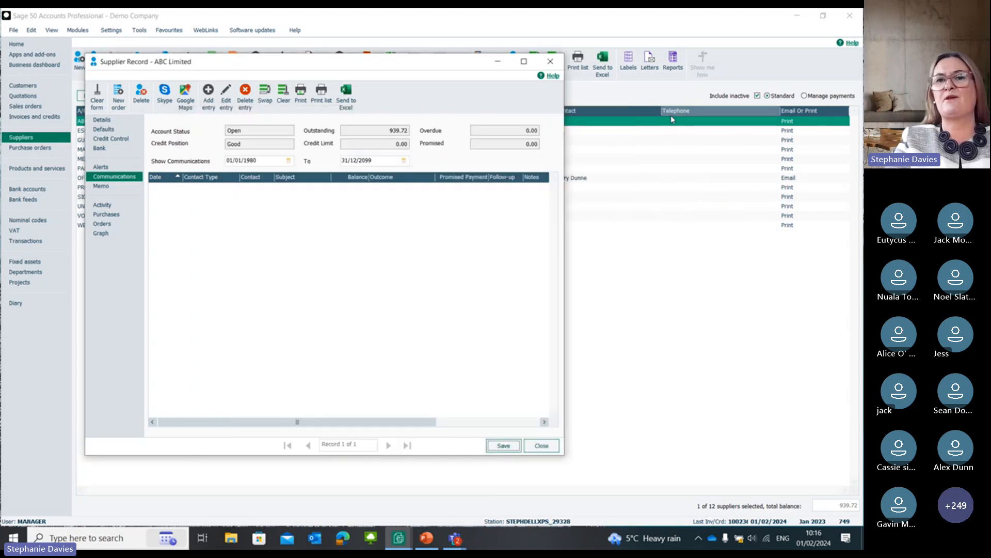
left_click(552, 62)
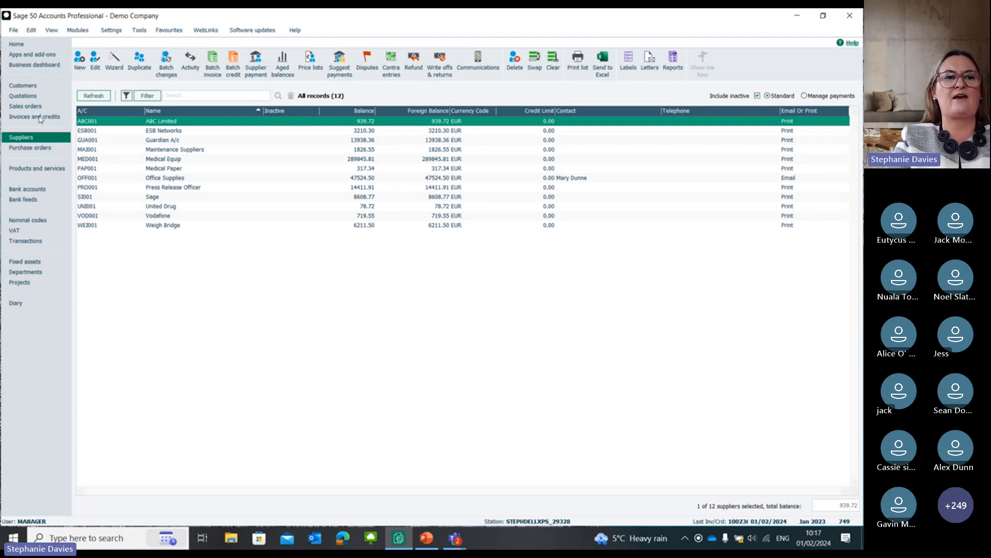
Step: Review the bank and payment details in the ESB Networks supplier record and close the record
left_click(125, 132)
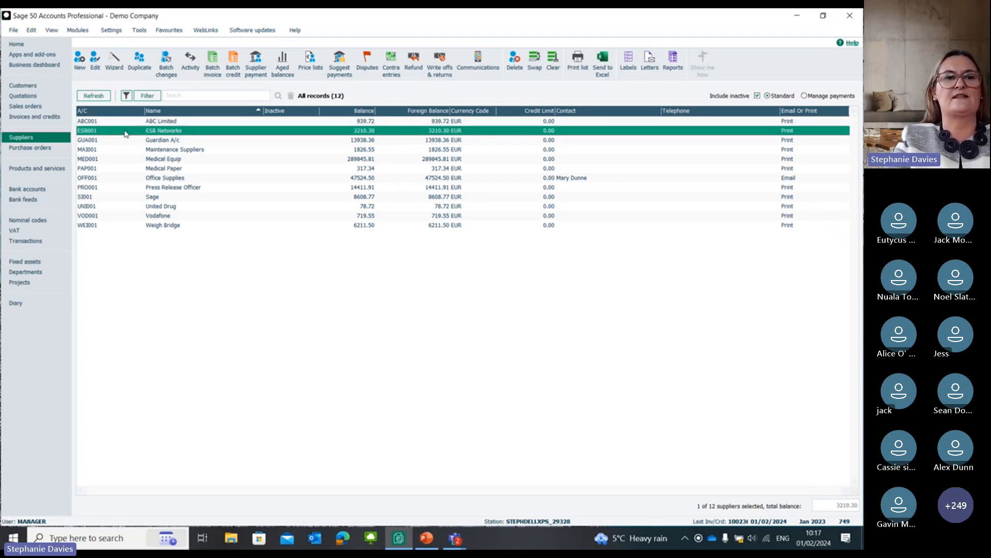
double_click(125, 133)
left_click(117, 149)
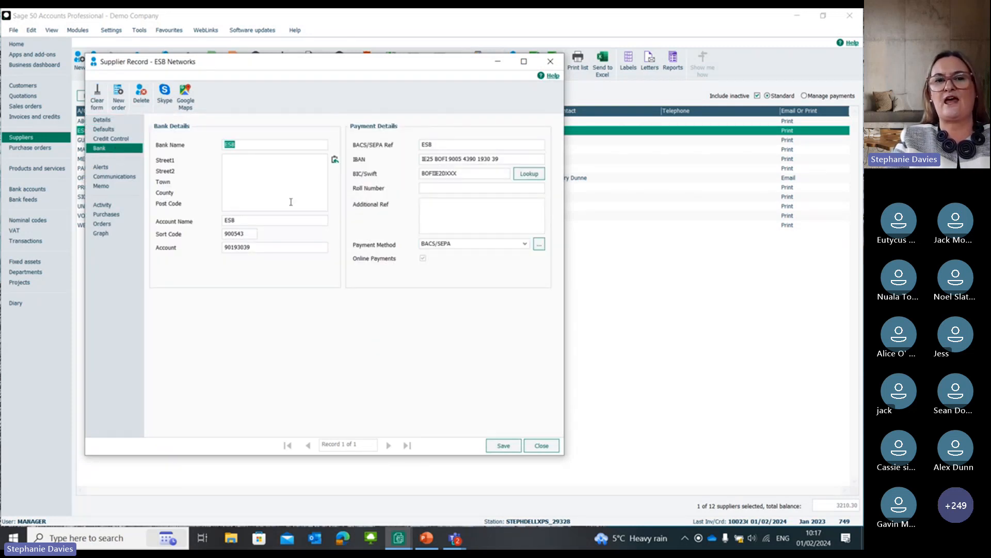
left_click(550, 62)
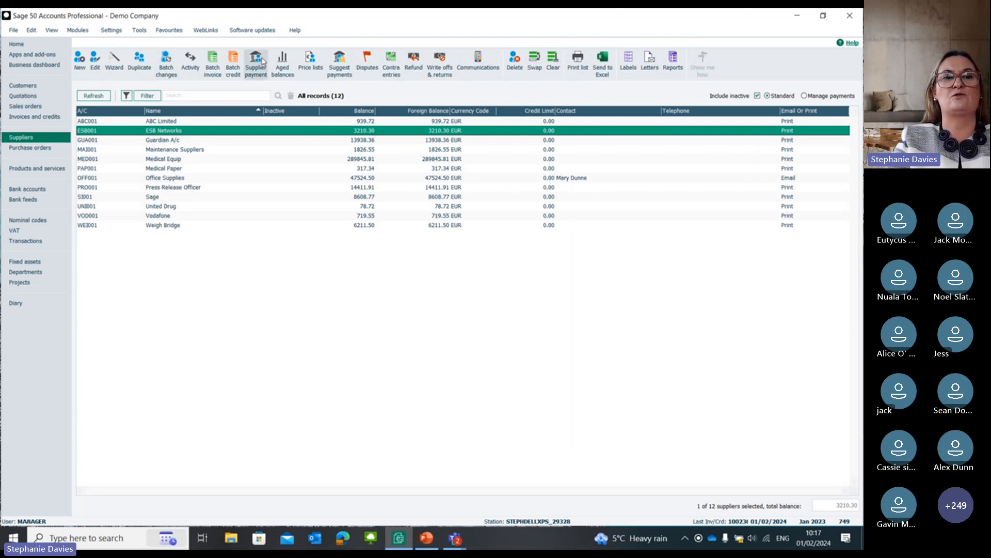
Step: Start a supplier payment to ESB Networks from the Bank Current Account and pay the electricity invoice with reference 2257 in full
left_click(259, 63)
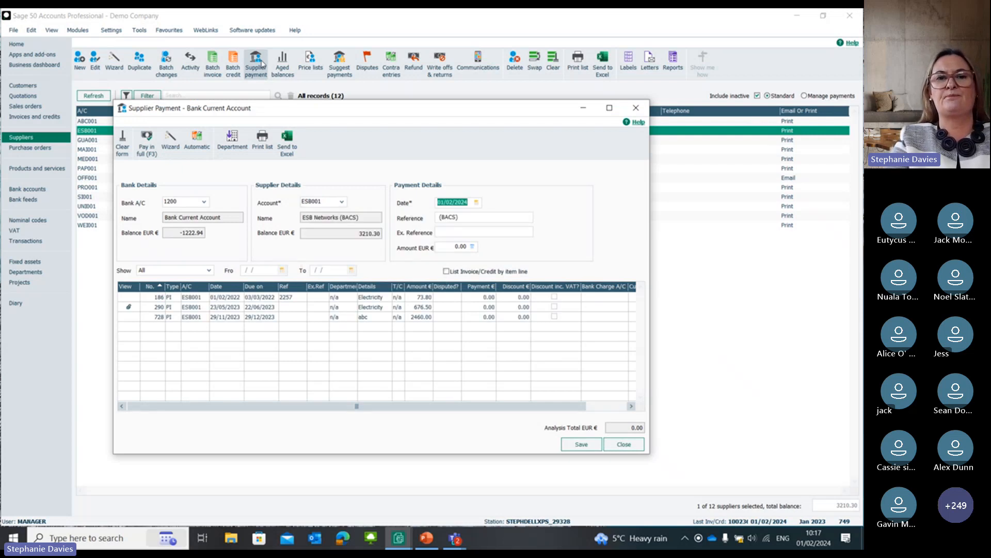
left_click(476, 216)
double_click(476, 216)
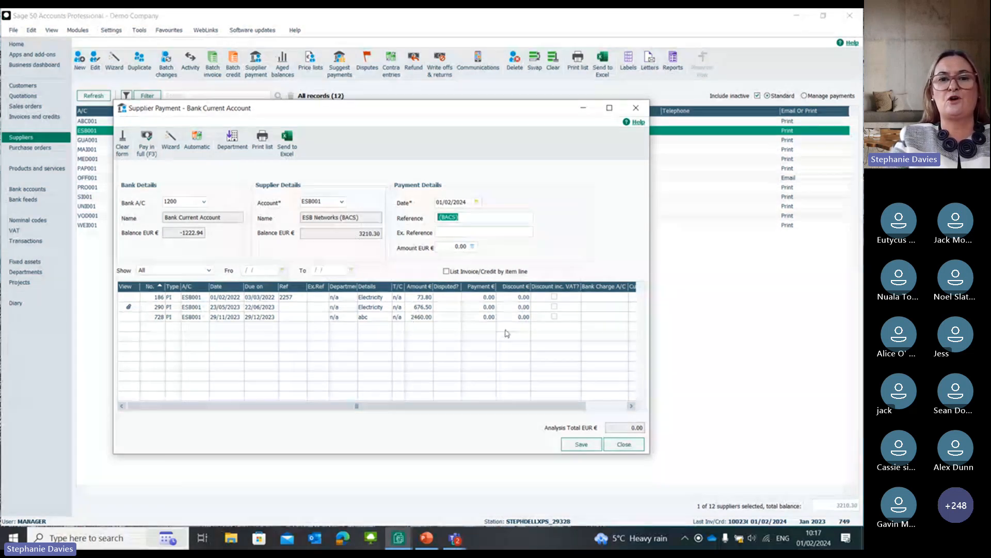
left_click(479, 300)
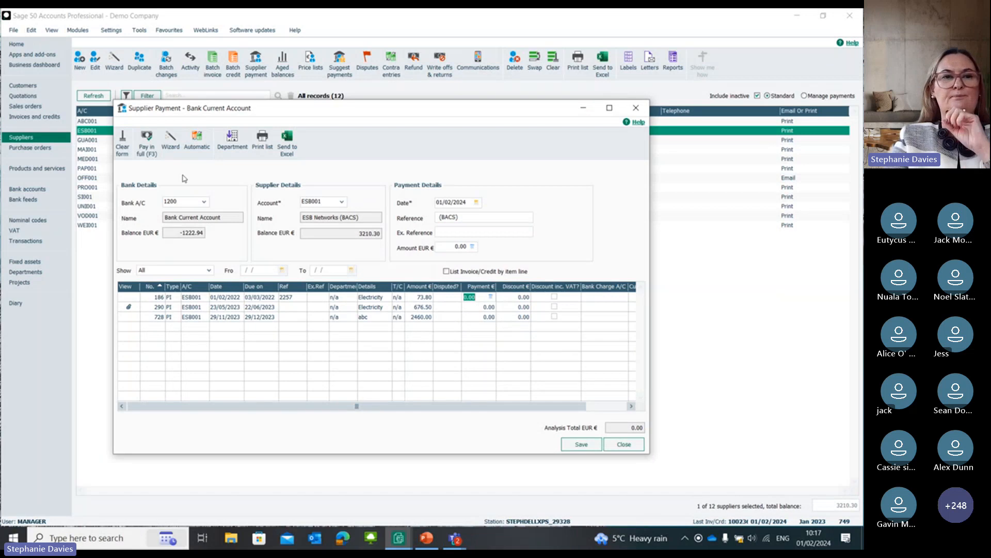
left_click(148, 146)
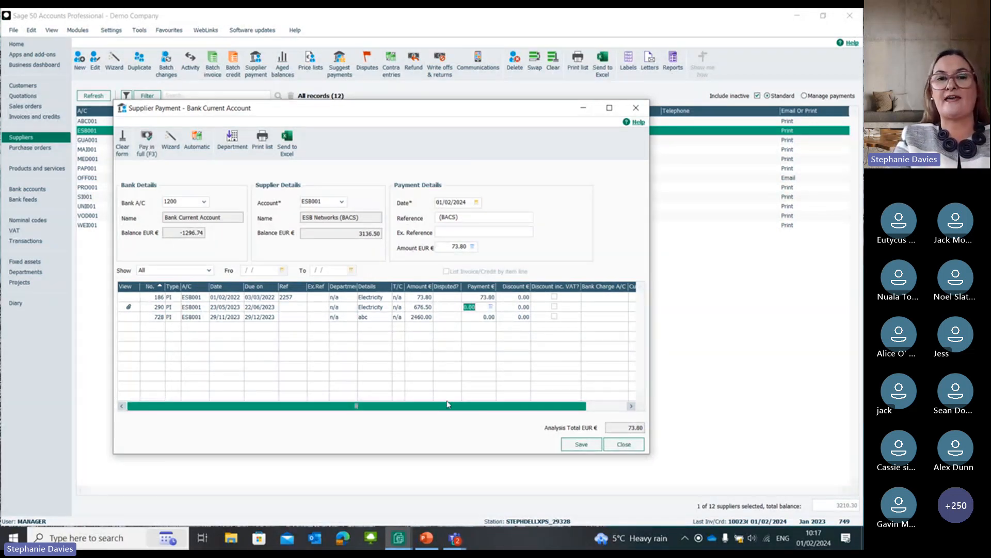
Step: Enter Another ref as the extra reference on the ESB Networks payment, save the payment and close the supplier payment form
left_click(454, 233)
type("An")
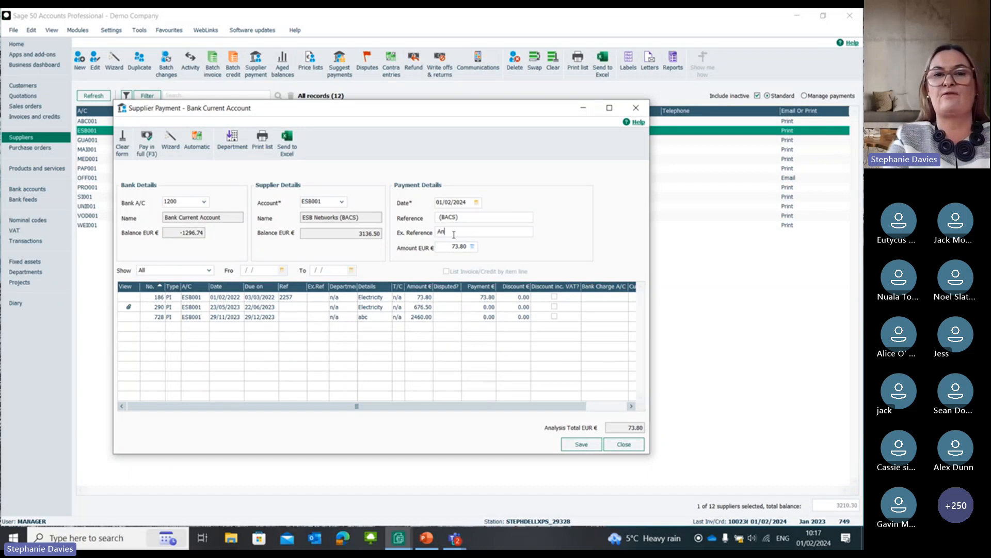
type("other ")
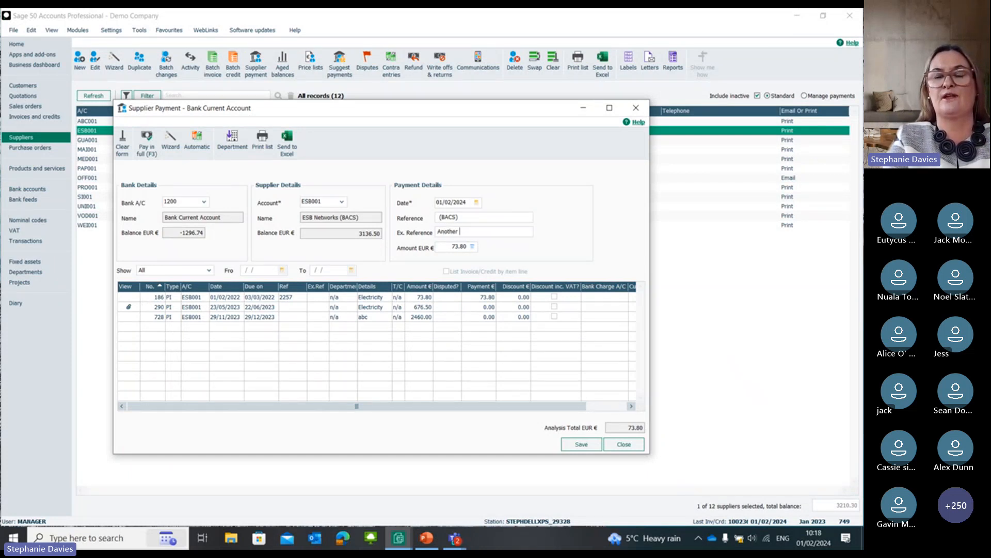
type("ref")
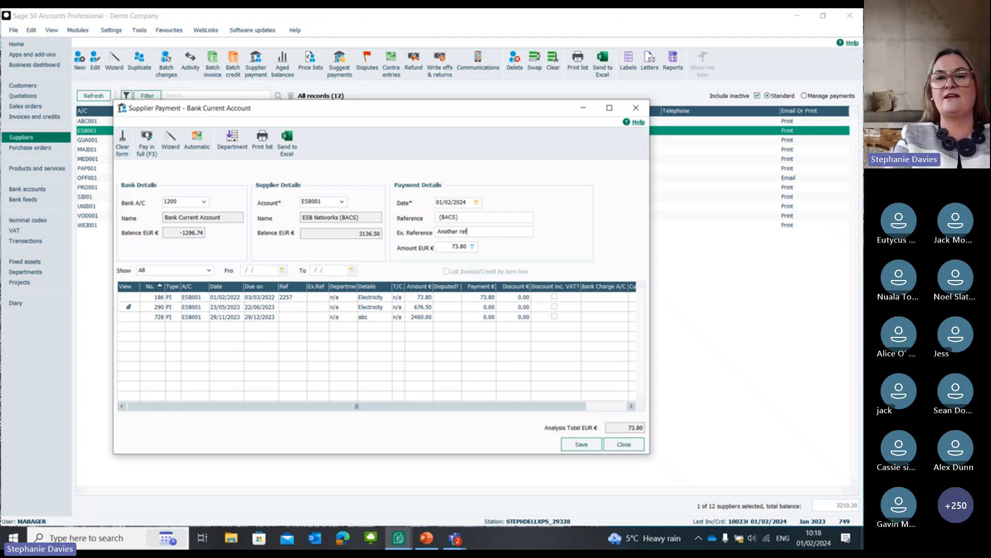
left_click(582, 444)
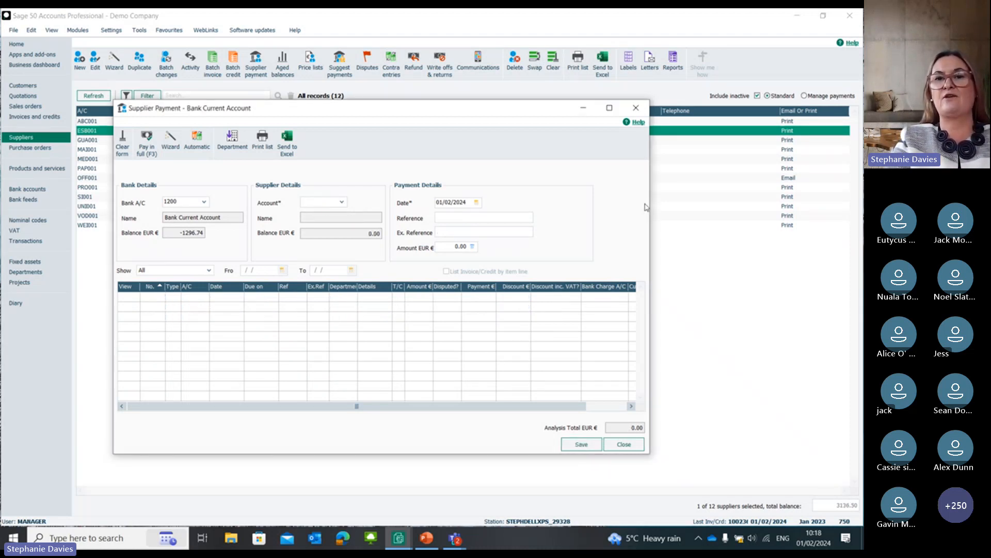
left_click(639, 109)
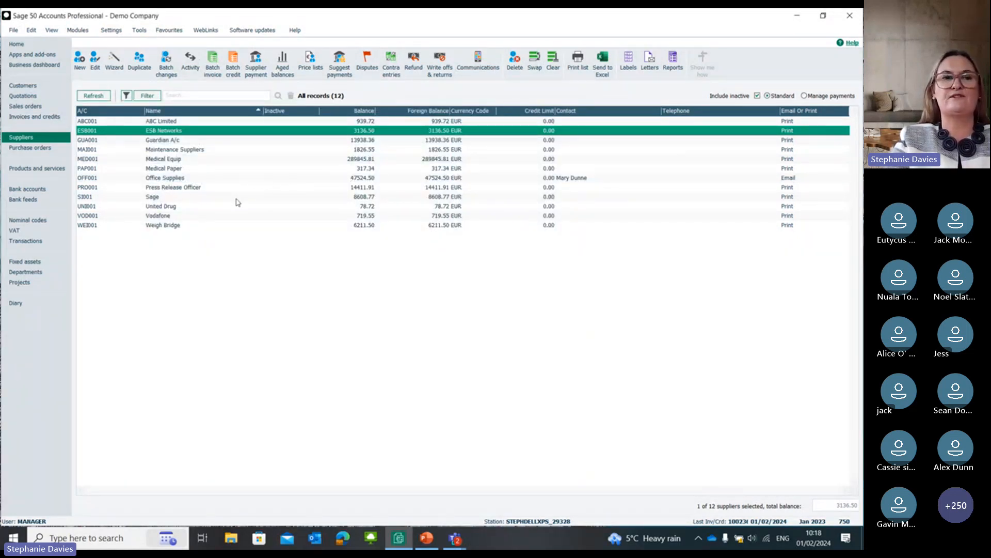
Step: Start sending the ESB001 e-payment dated 01/02/2024 from the Bank Current Account and accept its payment confirmation
left_click(51, 191)
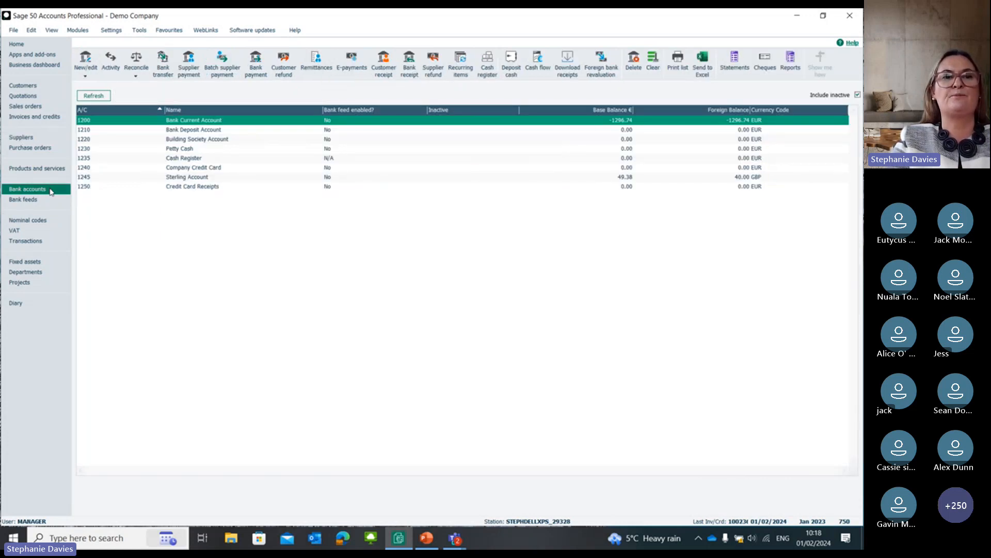
left_click(350, 71)
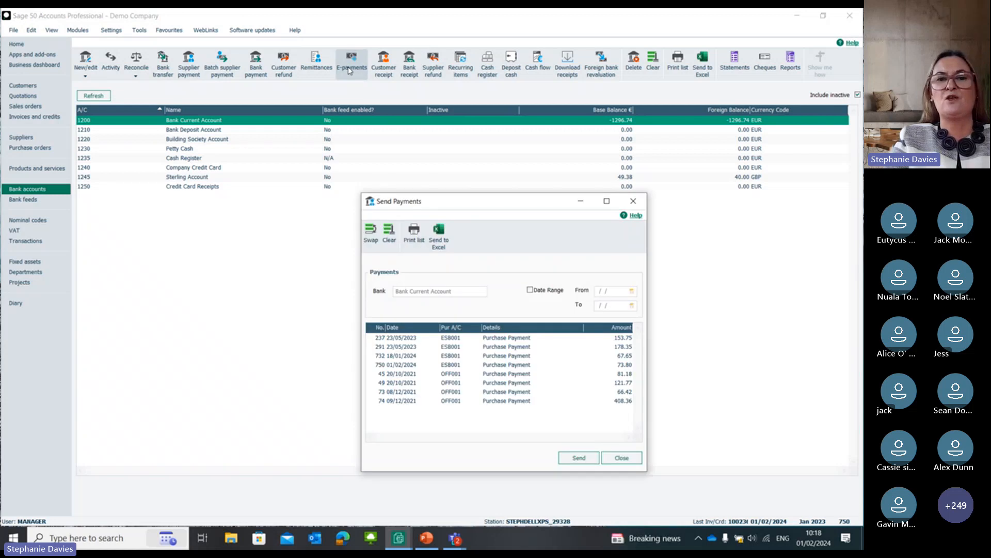
left_click(457, 339)
left_click(386, 358)
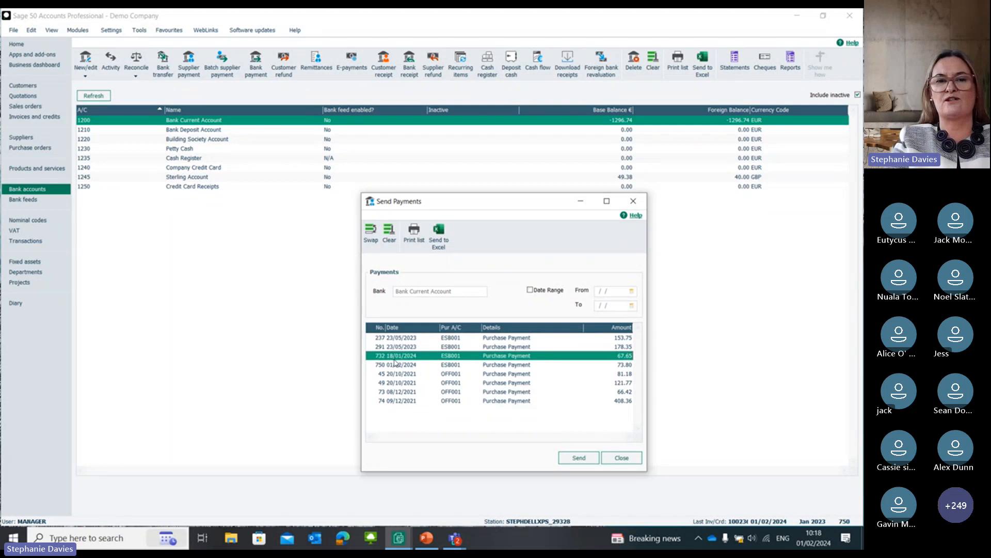
left_click(408, 365)
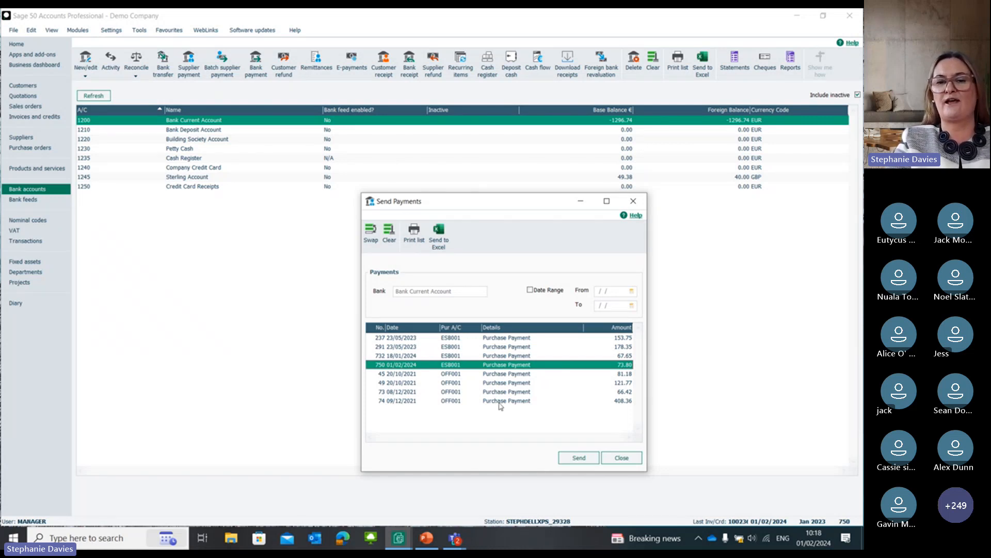
left_click(570, 461)
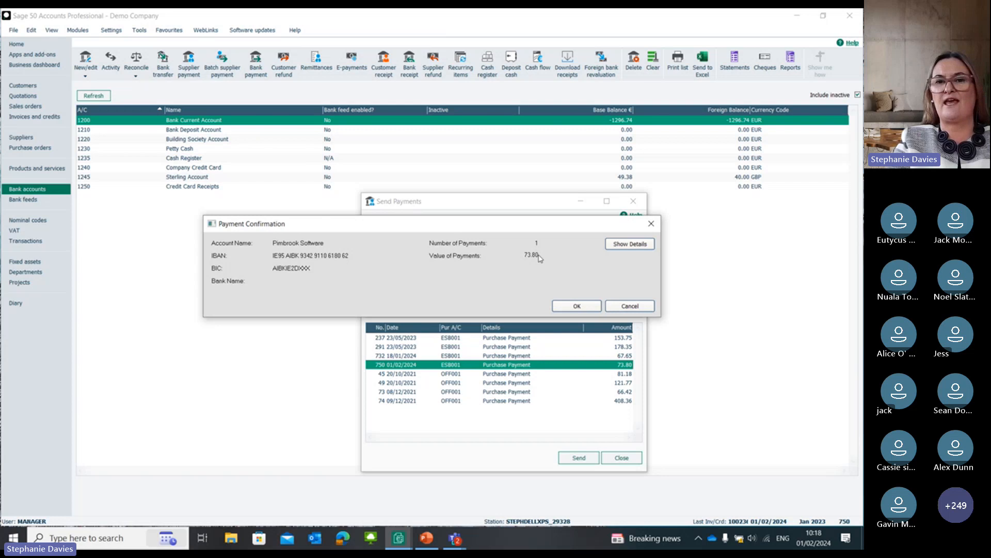
left_click(572, 307)
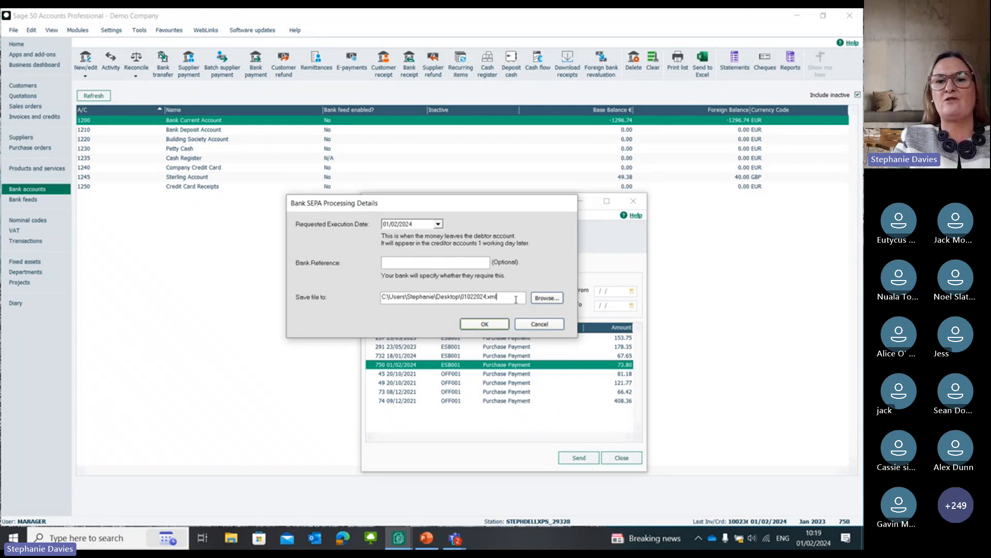
Step: Check the save location for the SEPA payment file, abandon the credit transfer and close the list of payments to send
left_click_drag(516, 298, 328, 305)
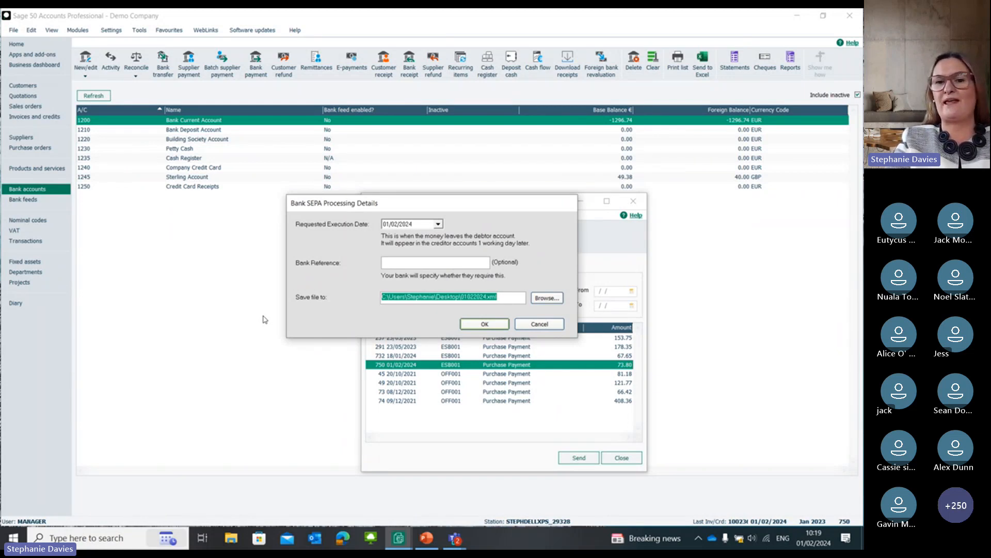
left_click(556, 324)
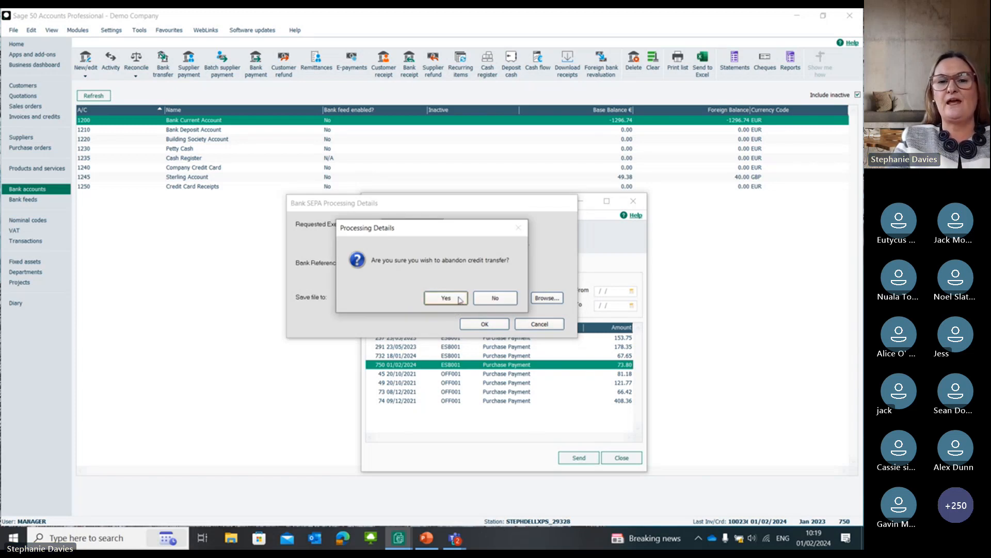
left_click(458, 298)
left_click(640, 305)
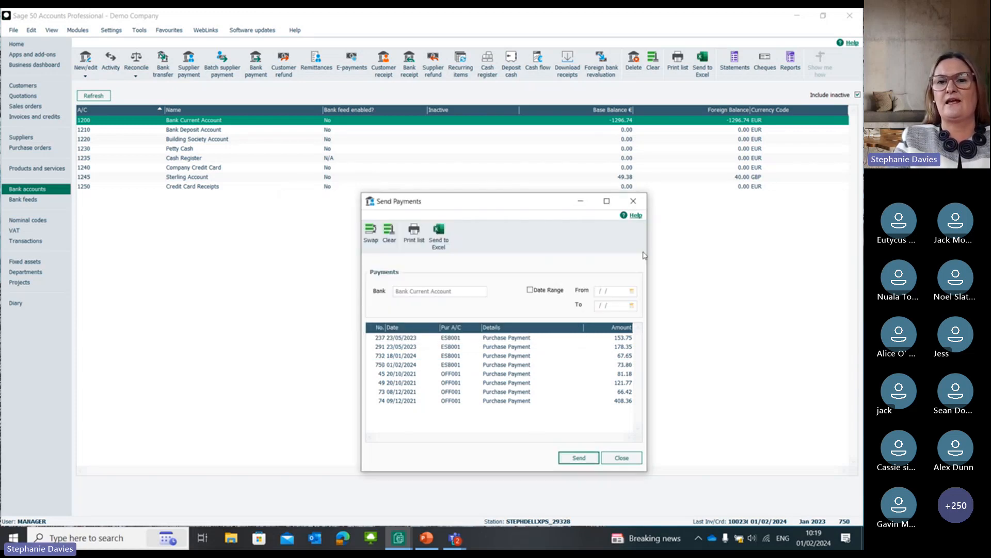
left_click(638, 204)
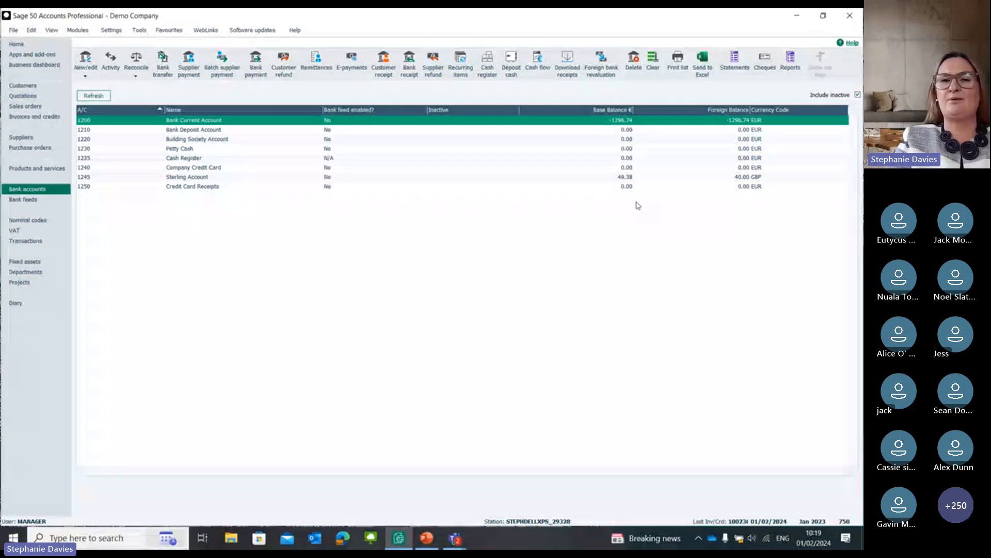
Step: Review the remittance advice layouts and email output for the ESB Networks payment dated 01/02/2024, and close remittances without running one
left_click(313, 61)
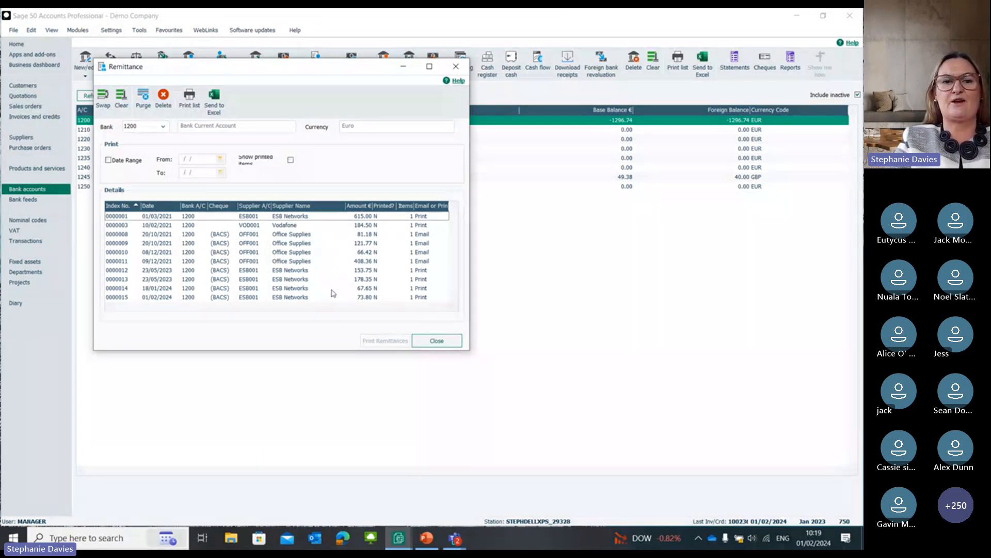
left_click(267, 299)
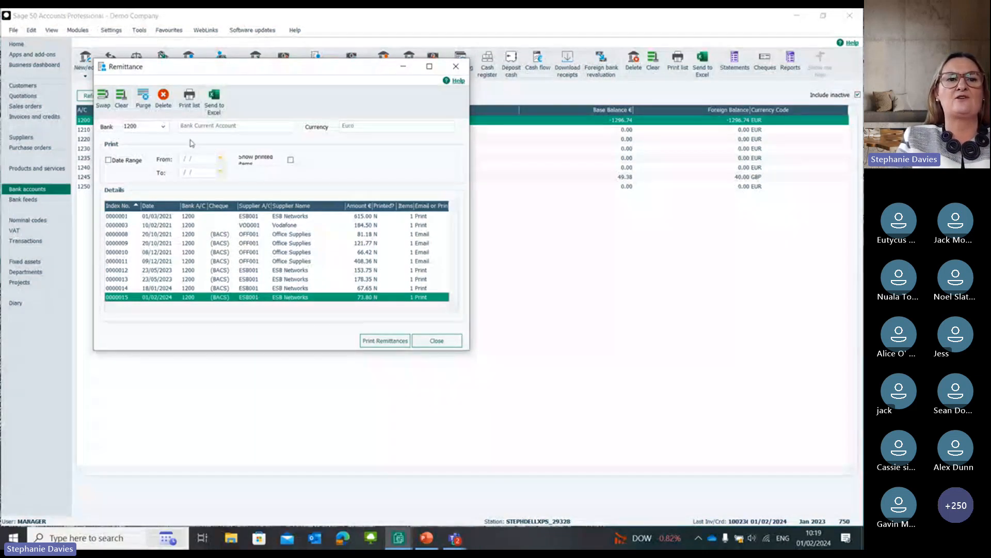
left_click(388, 340)
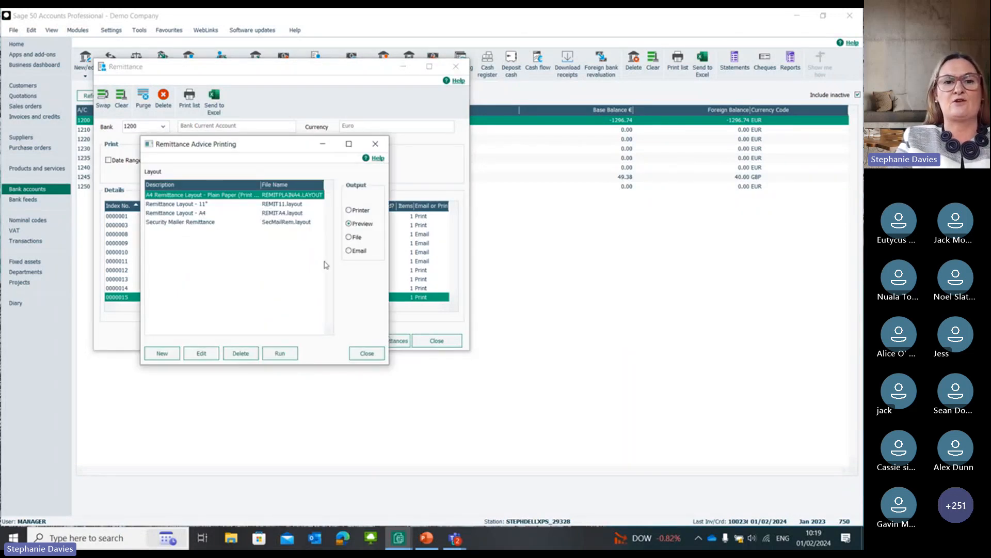
left_click(354, 252)
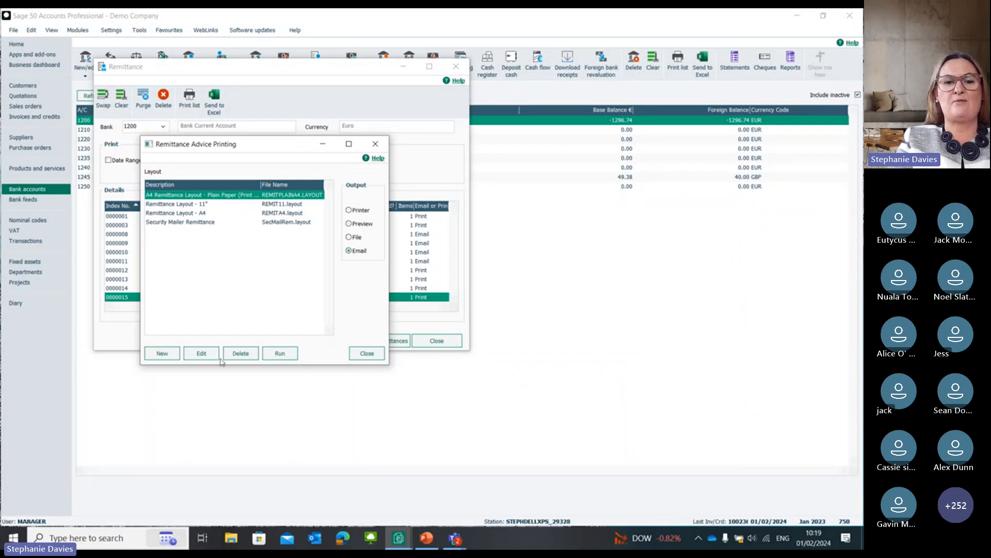
left_click(367, 353)
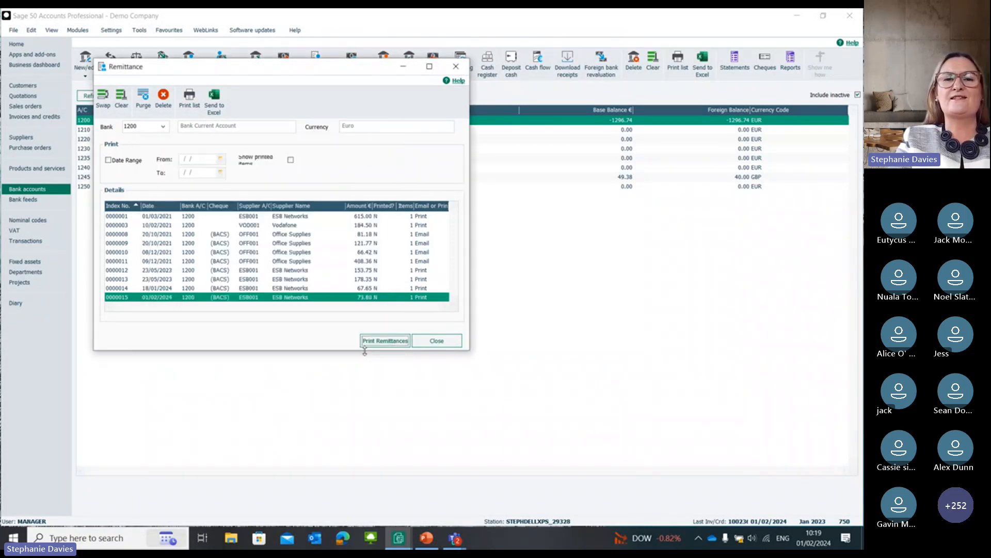
left_click(456, 67)
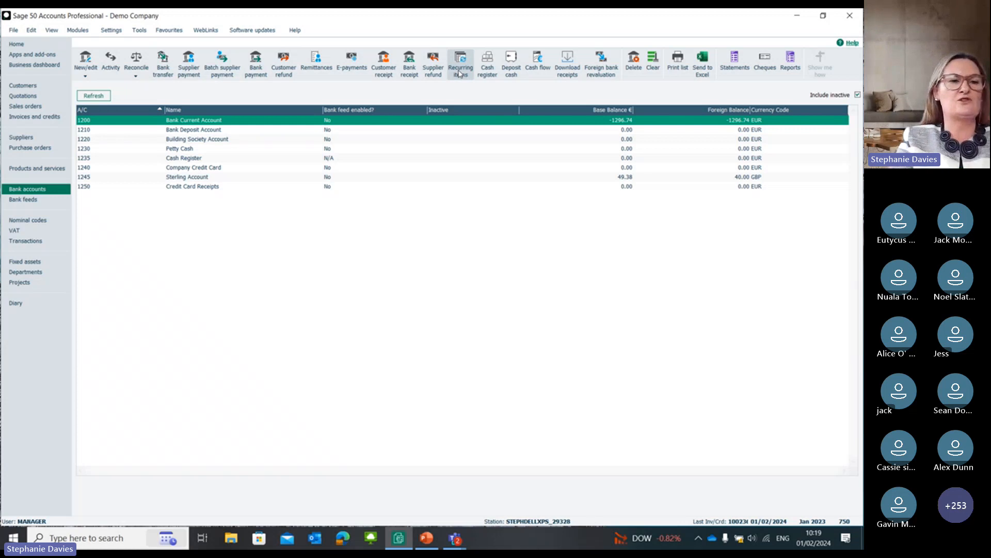
Step: Calculate a VAT Return for 01/11/2021 to 31/01/2024, including the earlier unreconciled transactions
left_click(28, 232)
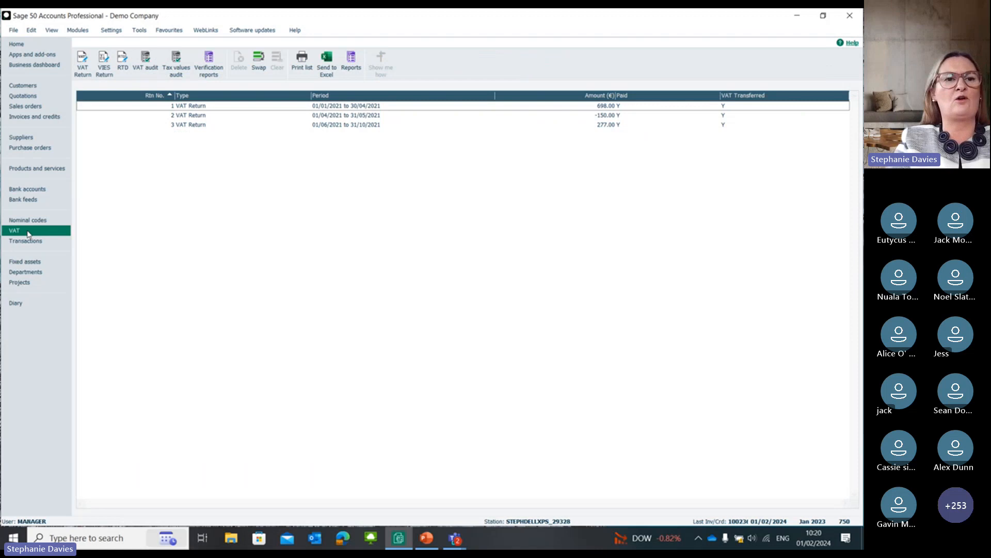
left_click(88, 68)
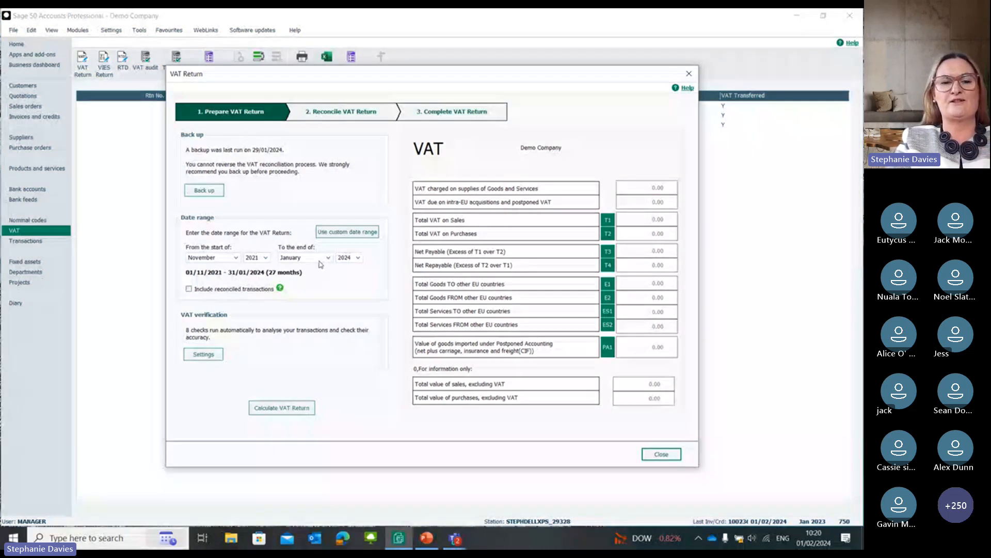
left_click(282, 409)
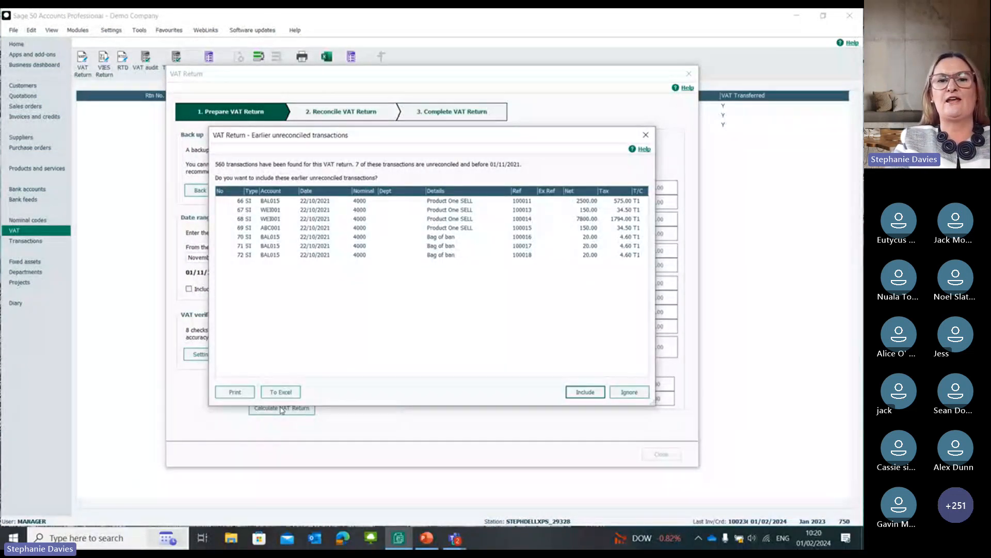
left_click(333, 220)
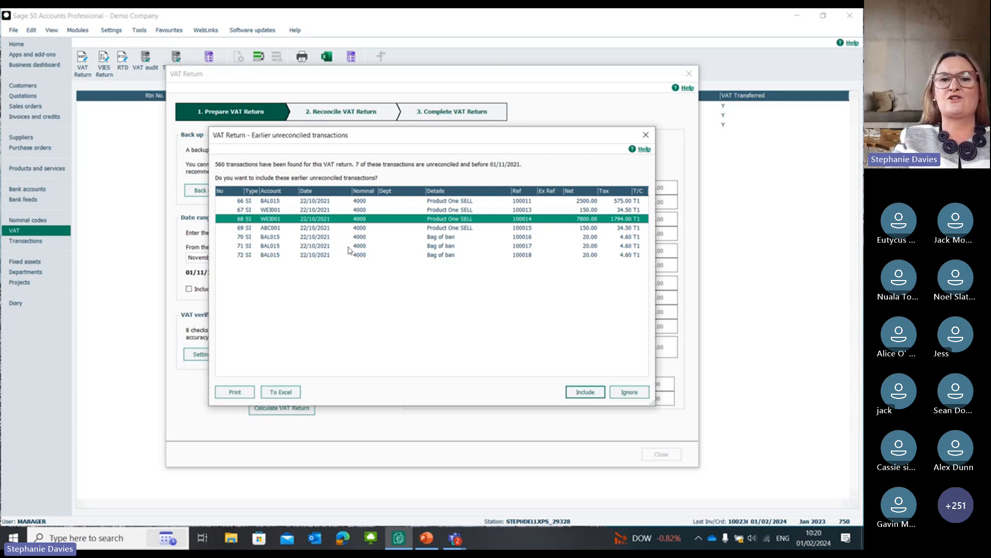
left_click(584, 392)
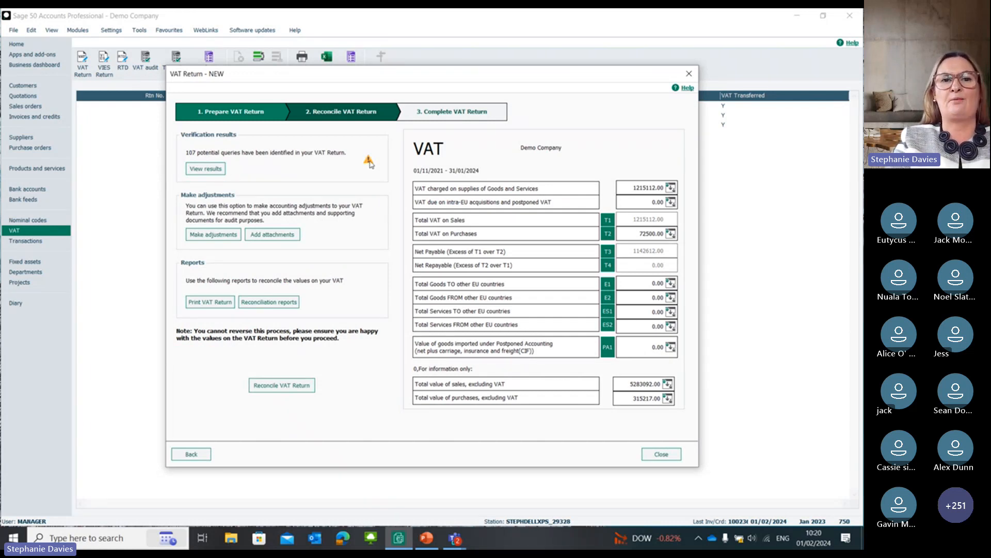
Step: Review the VAT verification results and the detailed list of possible duplicate transactions, and close the VAT Return without reconciling it
left_click_drag(354, 77, 360, 111)
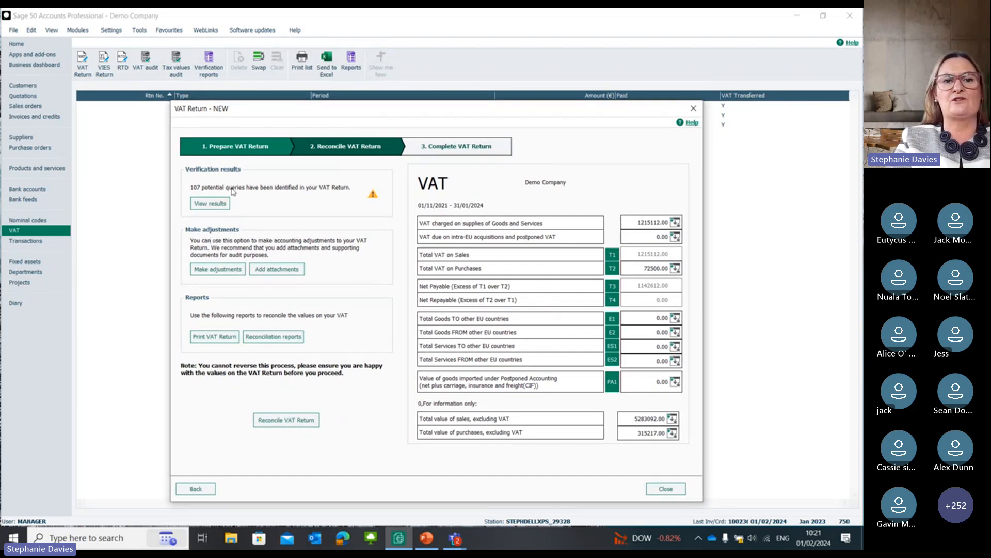
left_click(209, 203)
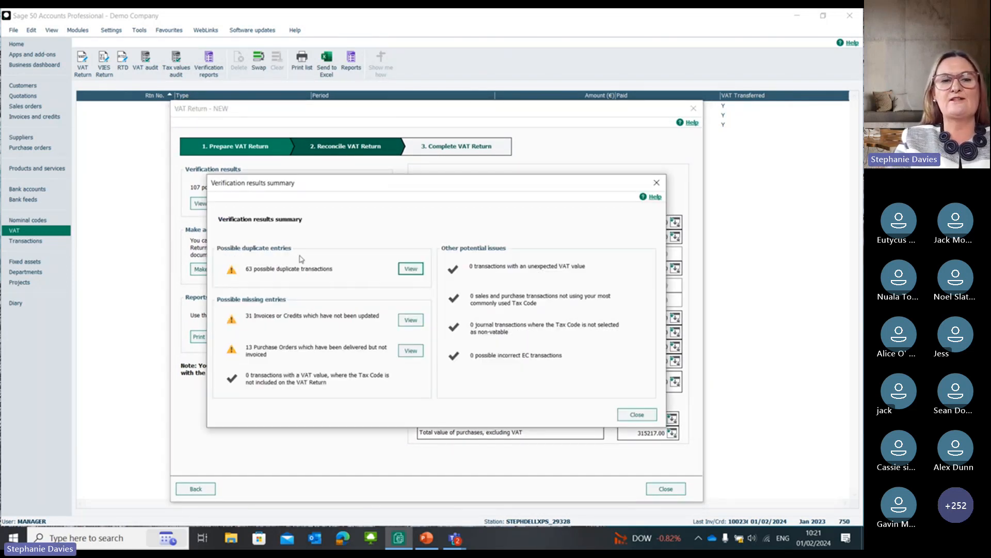
left_click(419, 273)
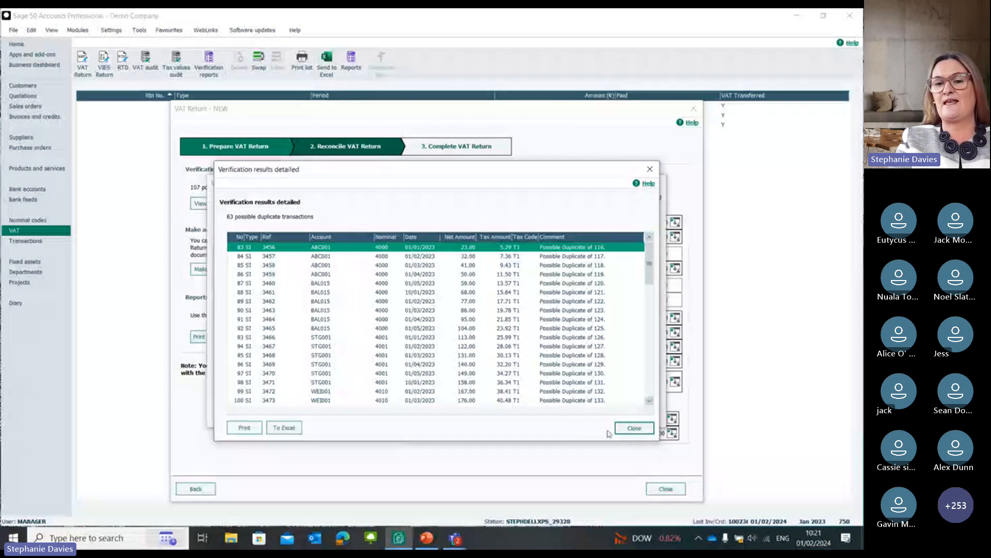
left_click(639, 430)
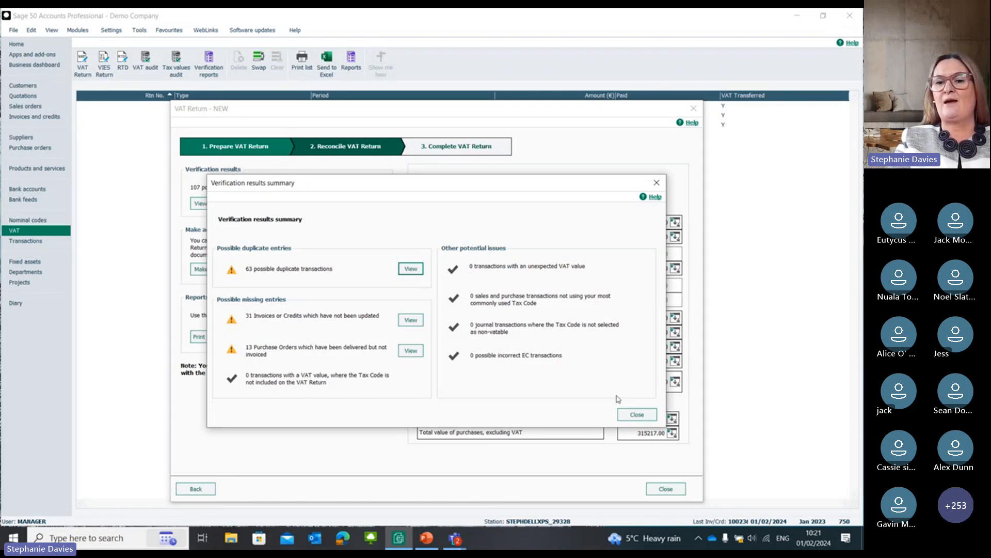
left_click(635, 416)
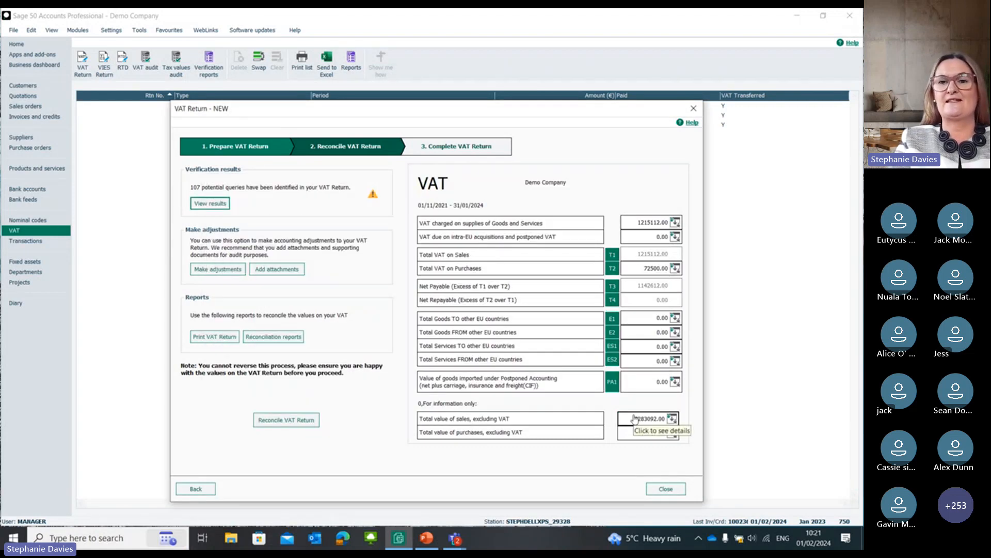
left_click(666, 489)
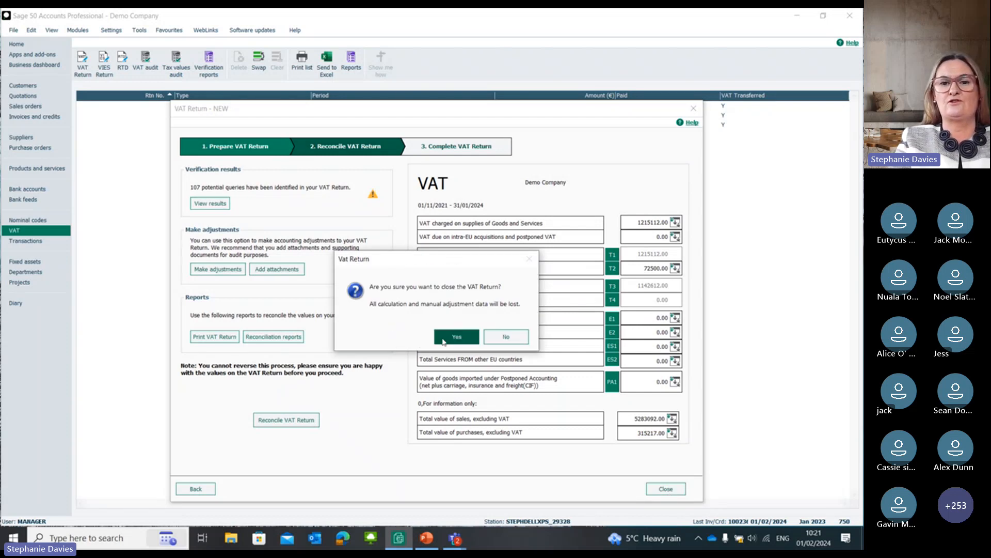
left_click(468, 334)
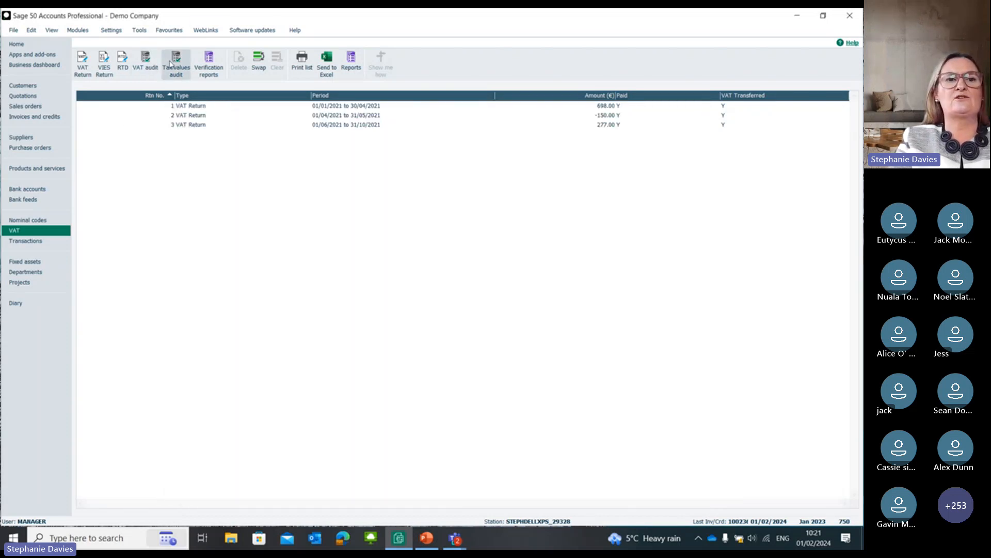
Step: Review the sales, purchase and transactional analysis settings of the VAT audit, and cancel without running it
left_click(149, 60)
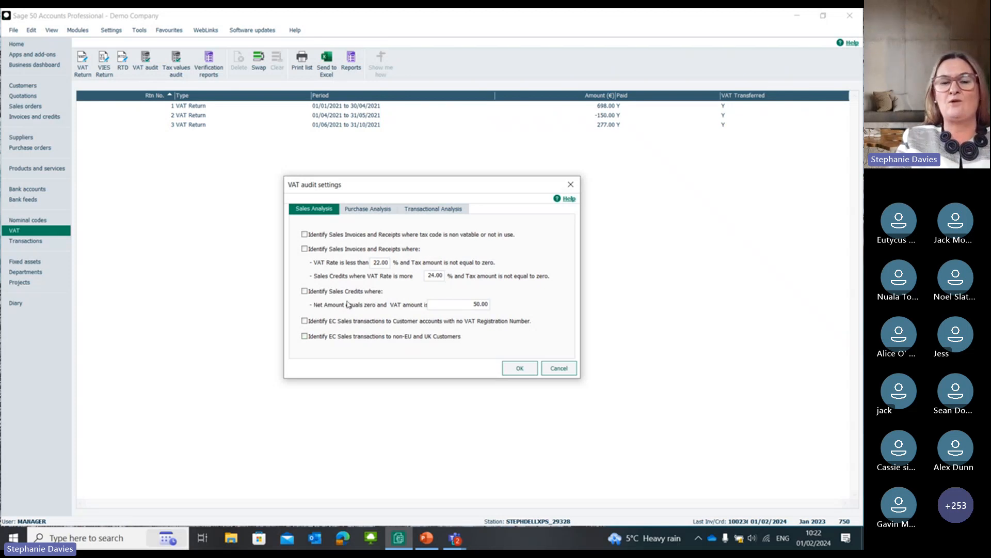
left_click(358, 209)
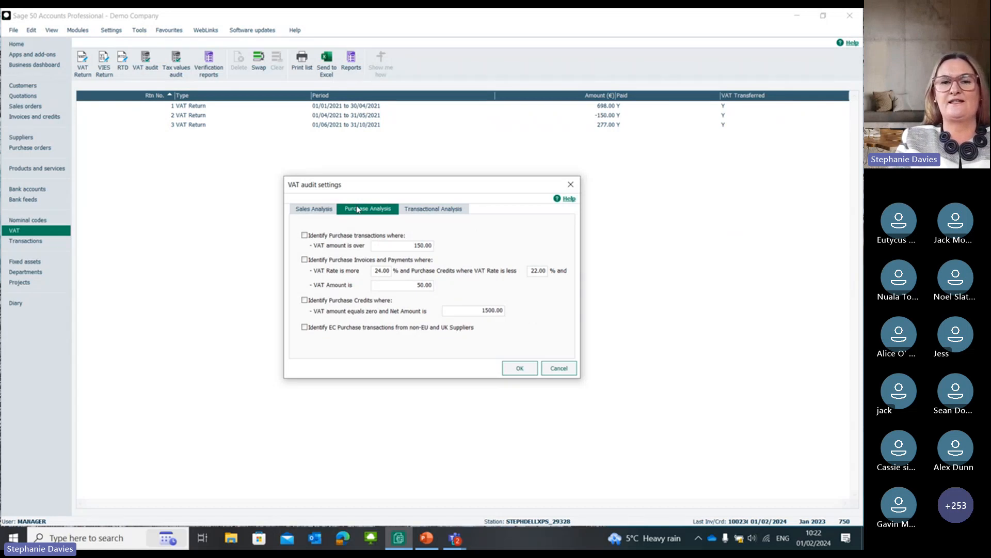
left_click(412, 212)
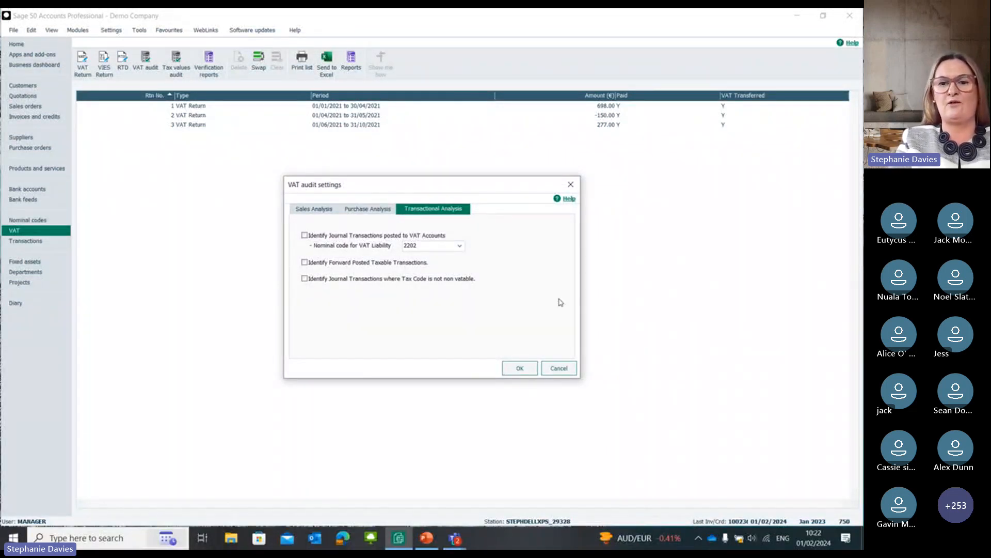
left_click(567, 368)
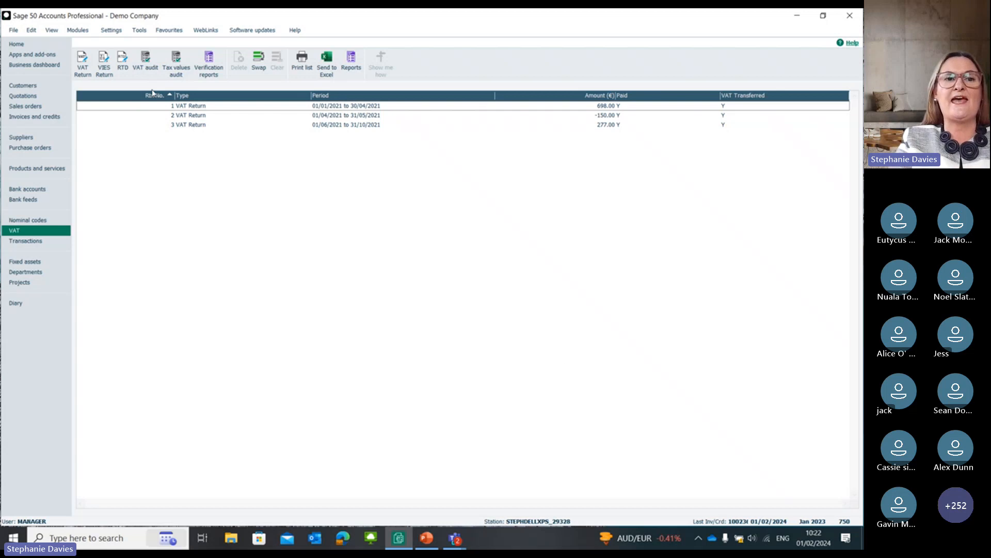
Step: Calculate the Return of Trading Details for 01/01/2023 to 31/12/2023, including earlier unreconciled transactions, and close it without saving
left_click(122, 61)
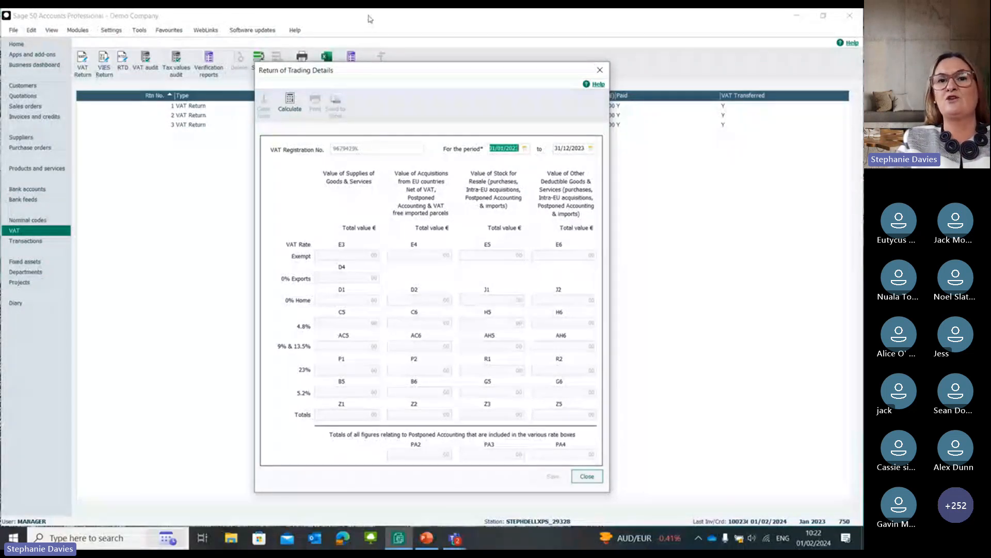
left_click(281, 104)
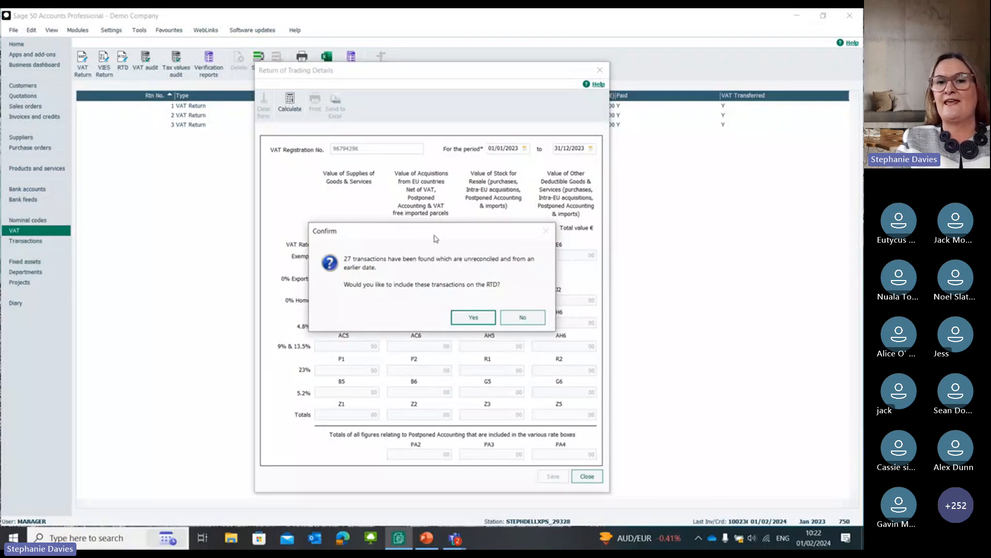
left_click(470, 318)
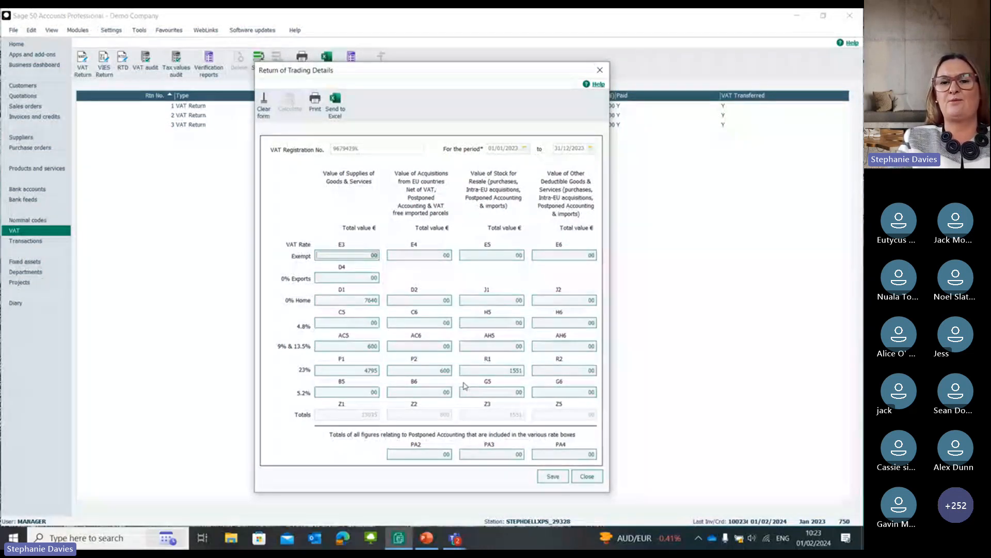
left_click(599, 69)
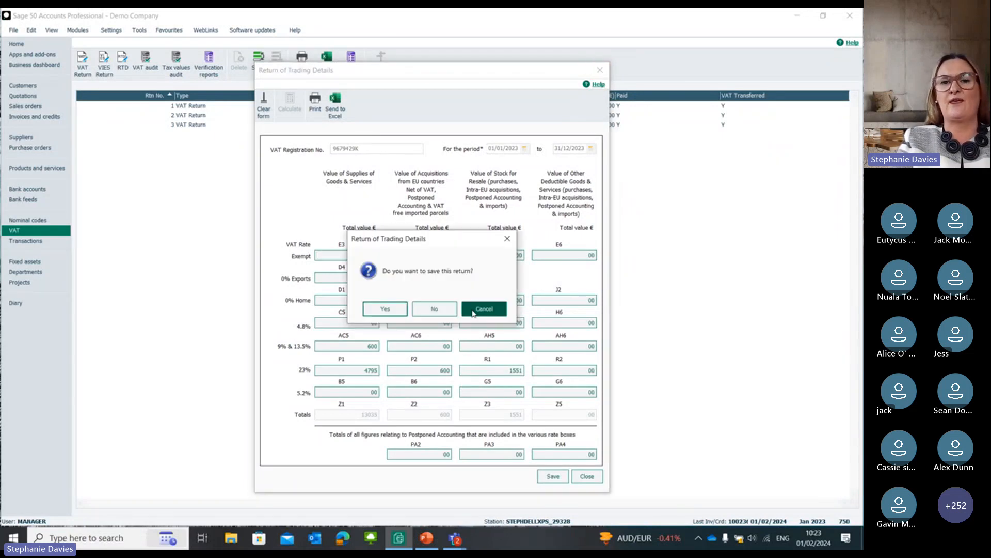
left_click(429, 310)
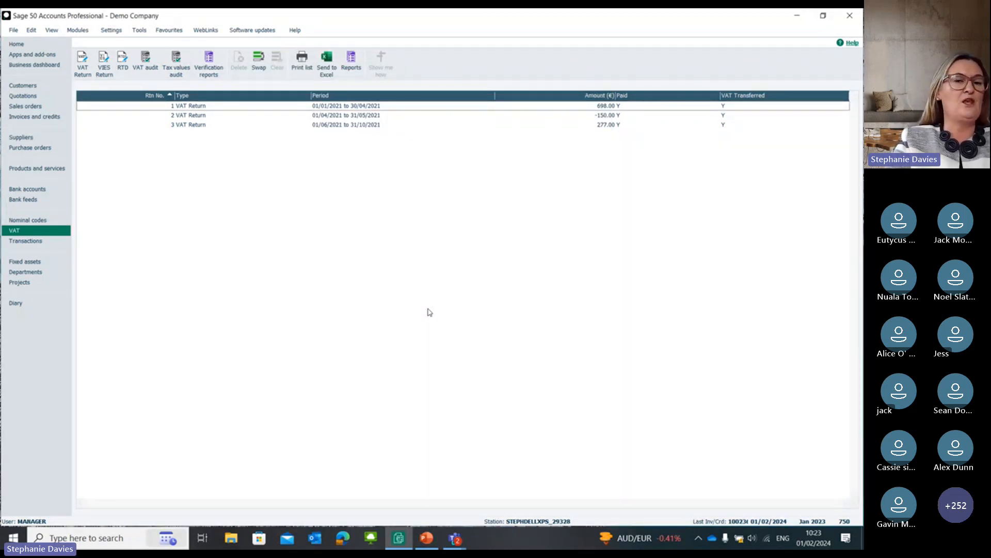
Step: Search the transactions list for "stationery", and remove the search to list all records again
left_click(40, 242)
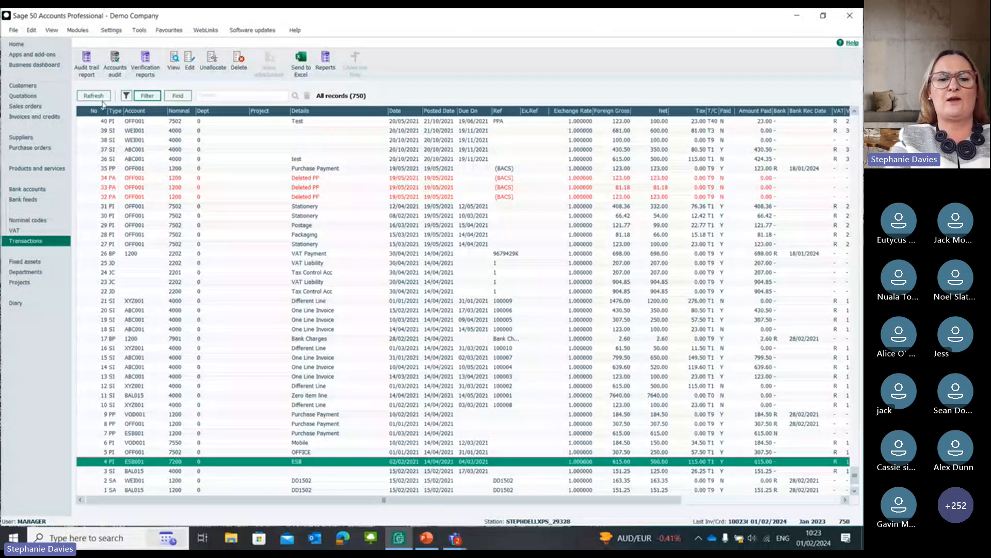
left_click(222, 95)
type("stationery")
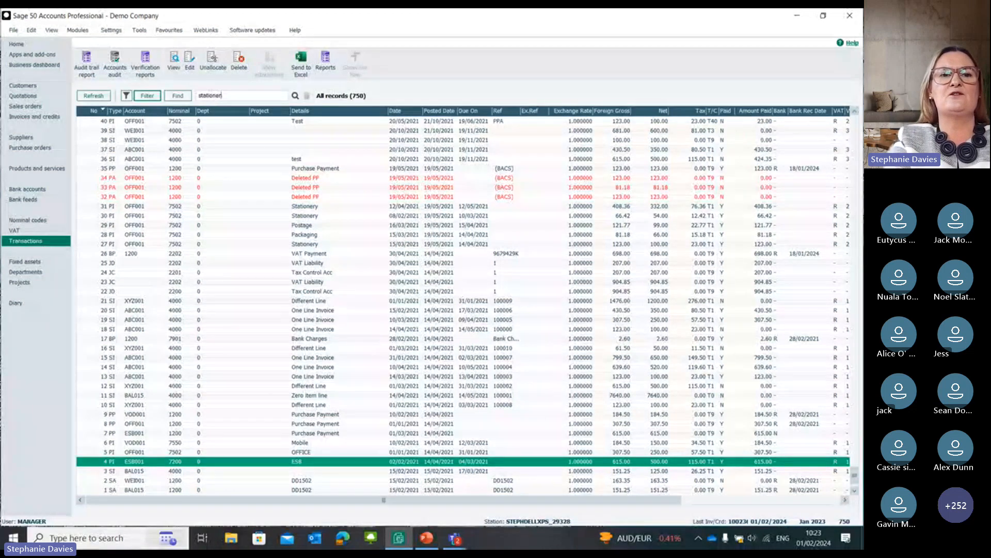
key("Return")
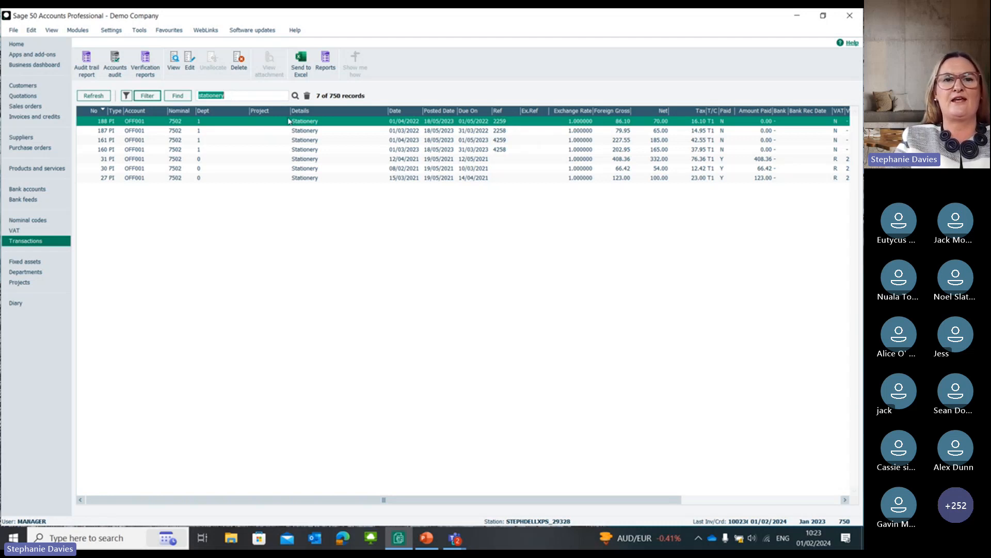
left_click(295, 97)
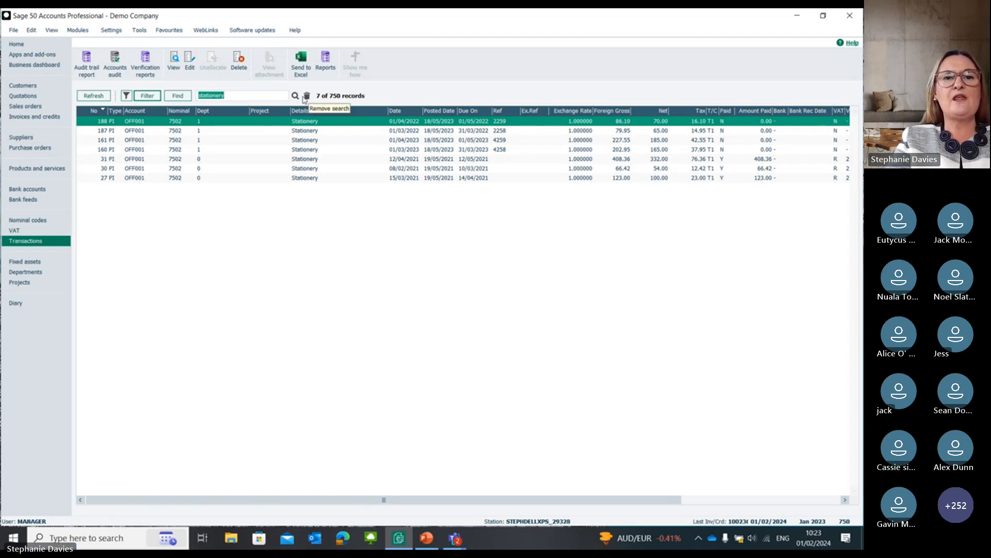
left_click(307, 97)
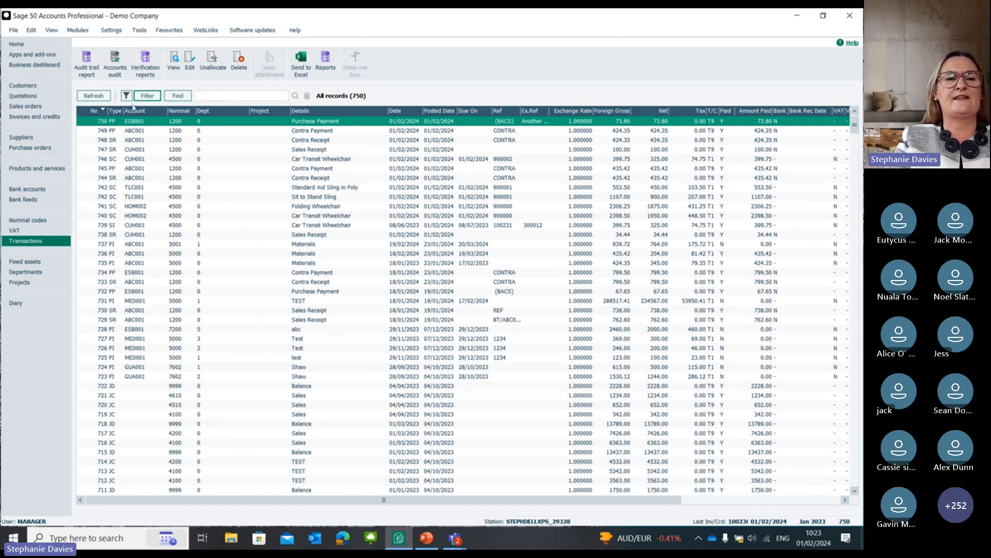
Step: Filter the transactions list to records where Date Is Less Than 01/01/2023
left_click(152, 98)
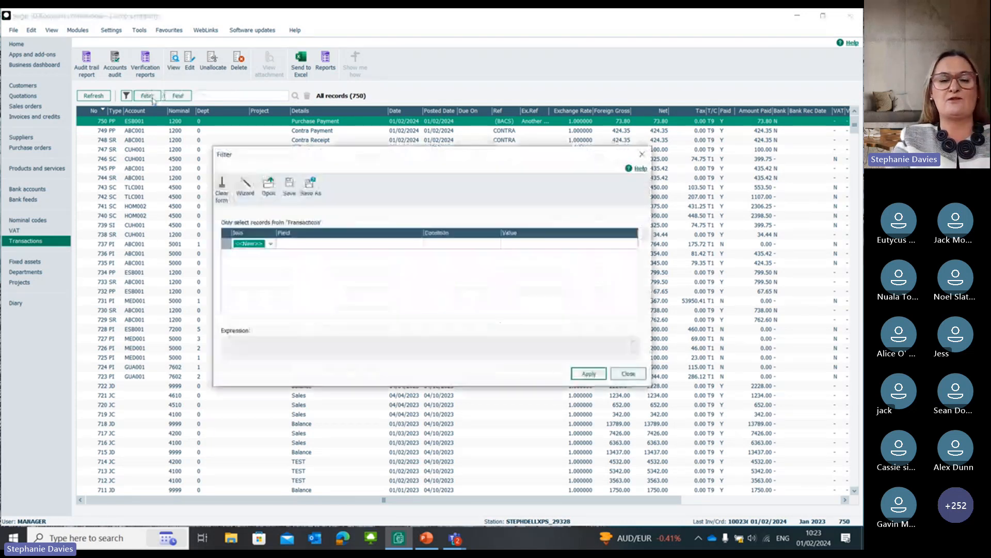
key("w")
key("Tab")
key("d")
key("Tab")
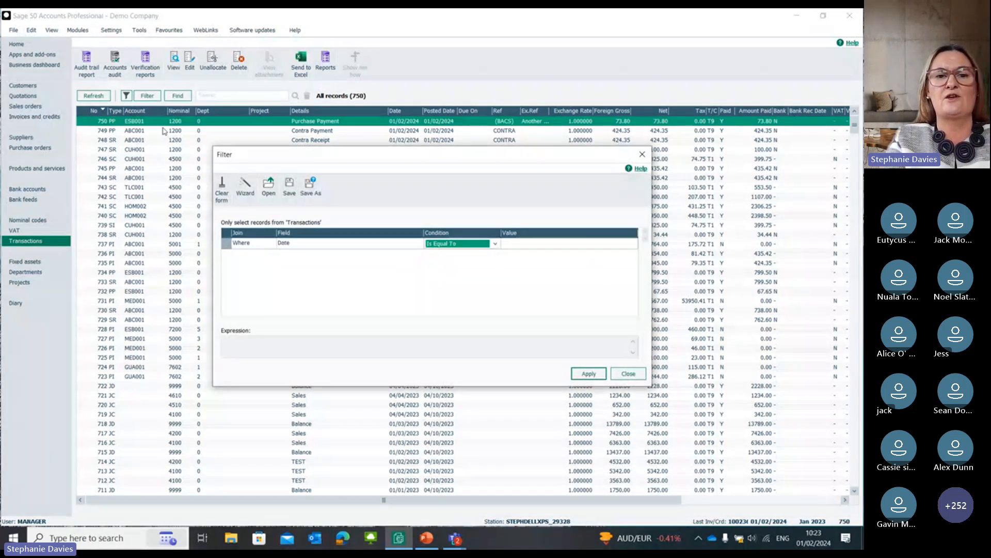
key("Down")
key("Down")
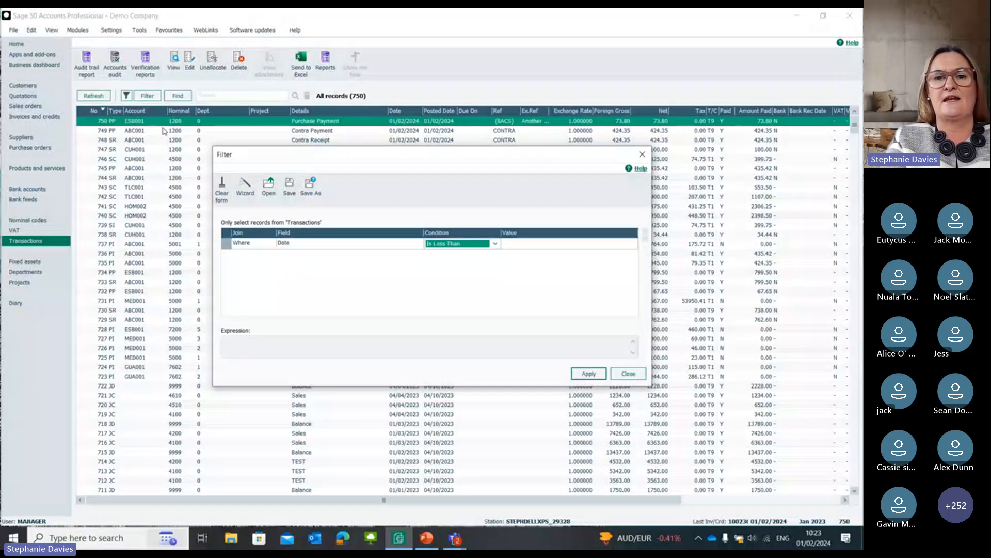
key("Tab")
type("01/01/23")
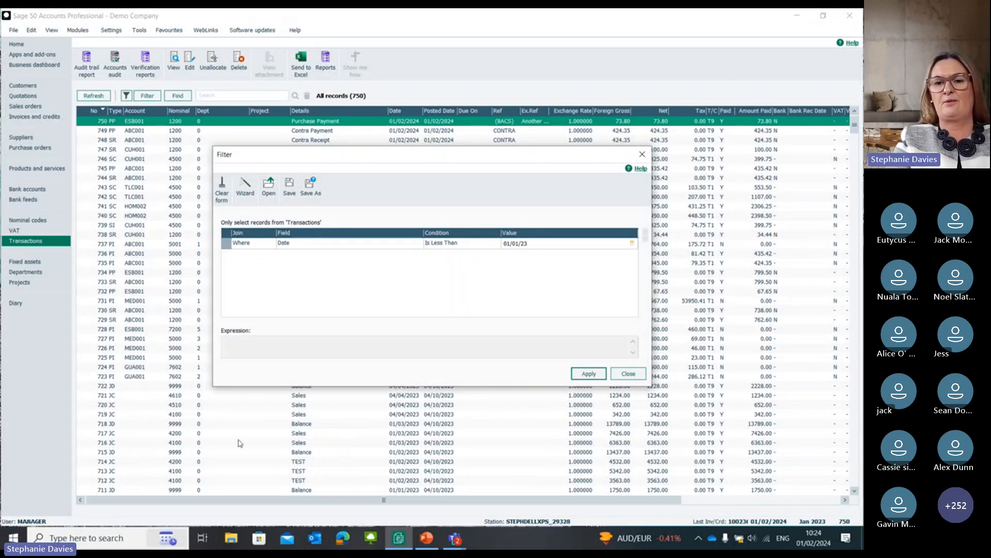
left_click(588, 373)
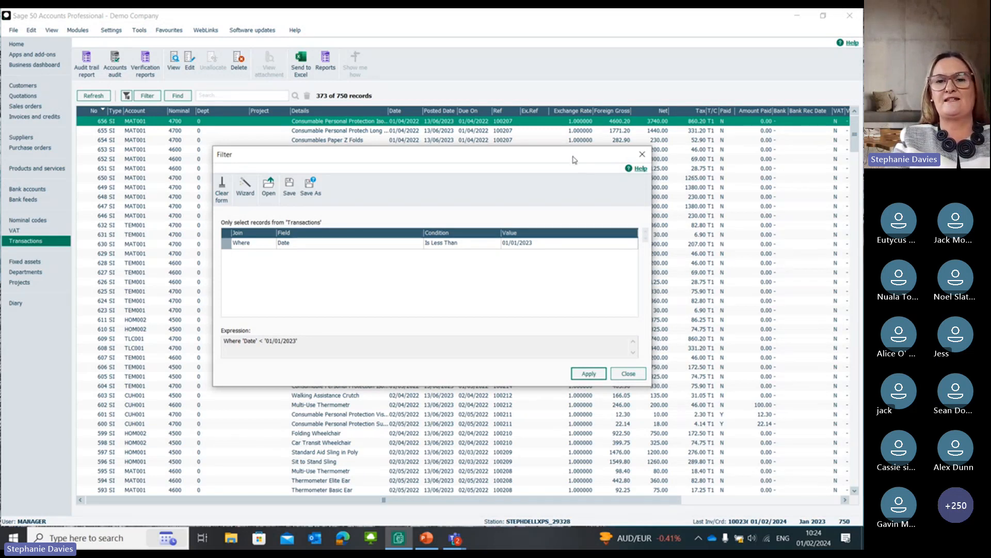
Step: Check the And/Or join options for a second filter condition, and close the filter window with the date condition kept
left_click_drag(573, 160, 548, 231)
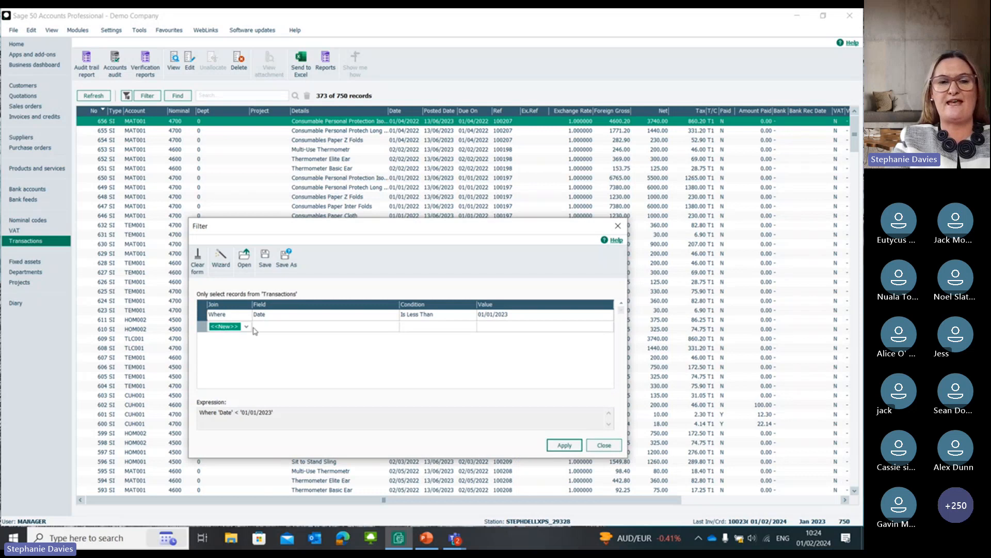
left_click(229, 327)
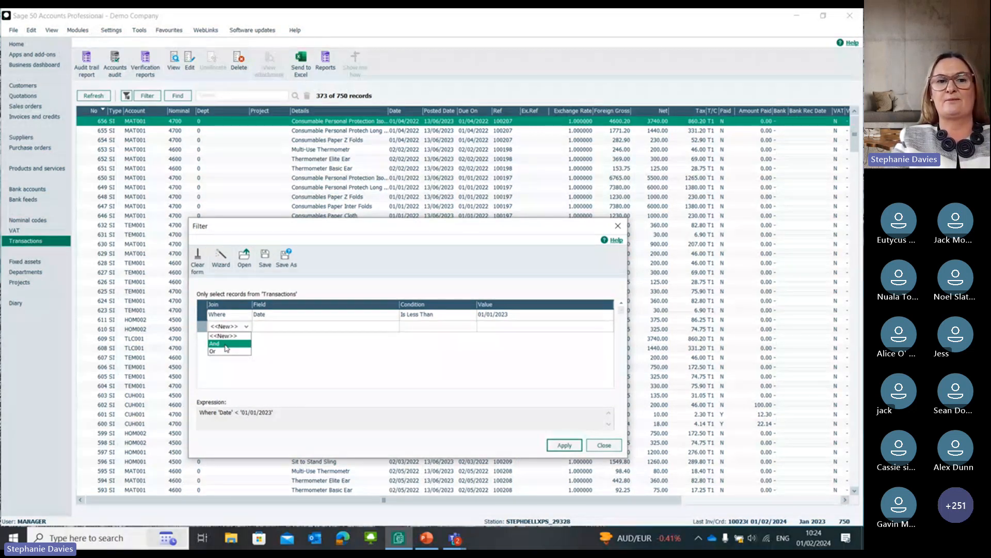
left_click(615, 449)
left_click(612, 447)
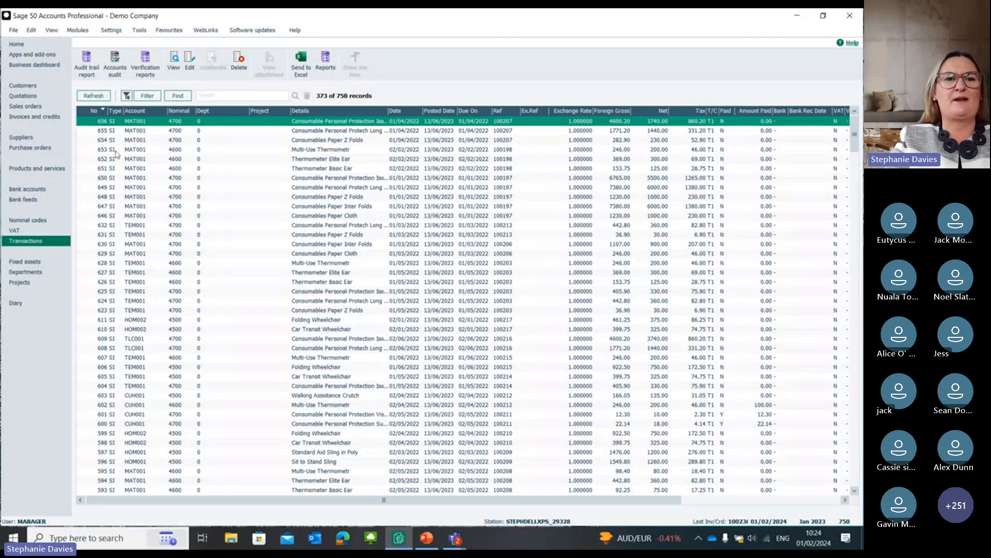
Step: Review the pre-deletion details of sales invoice 100207 and its Long Sleeve Gown item line, and close without deleting anything
left_click(239, 72)
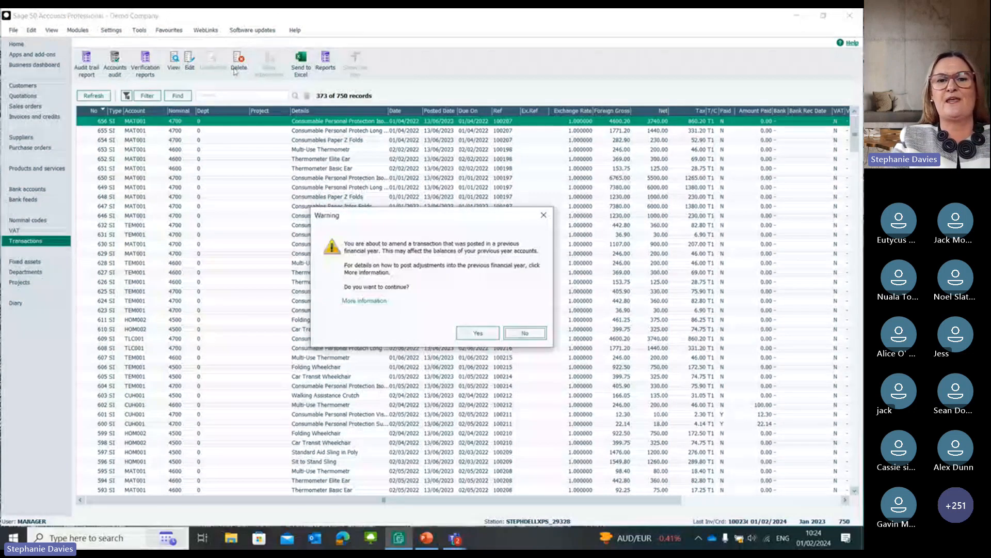
left_click(525, 333)
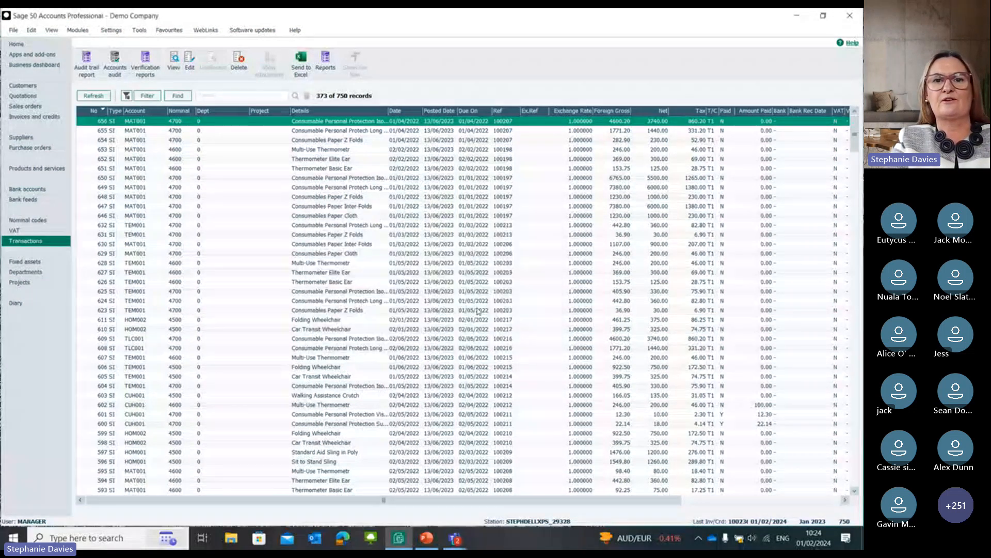
left_click(288, 133)
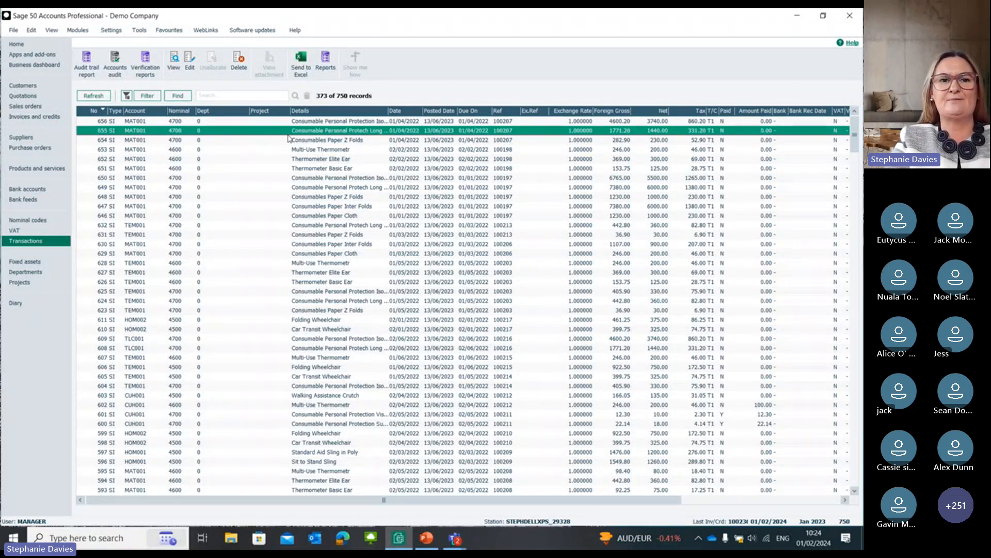
left_click(243, 65)
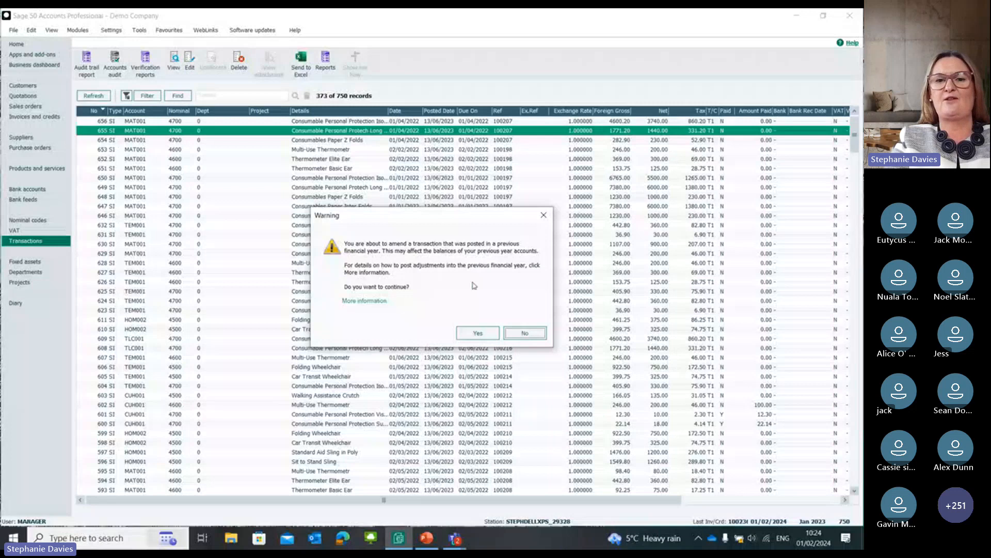
left_click(478, 333)
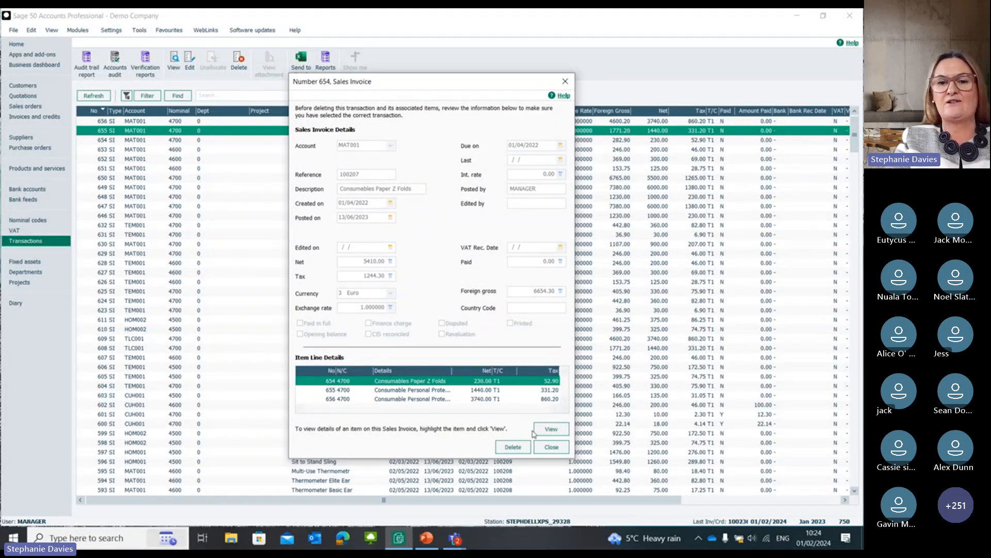
left_click(472, 389)
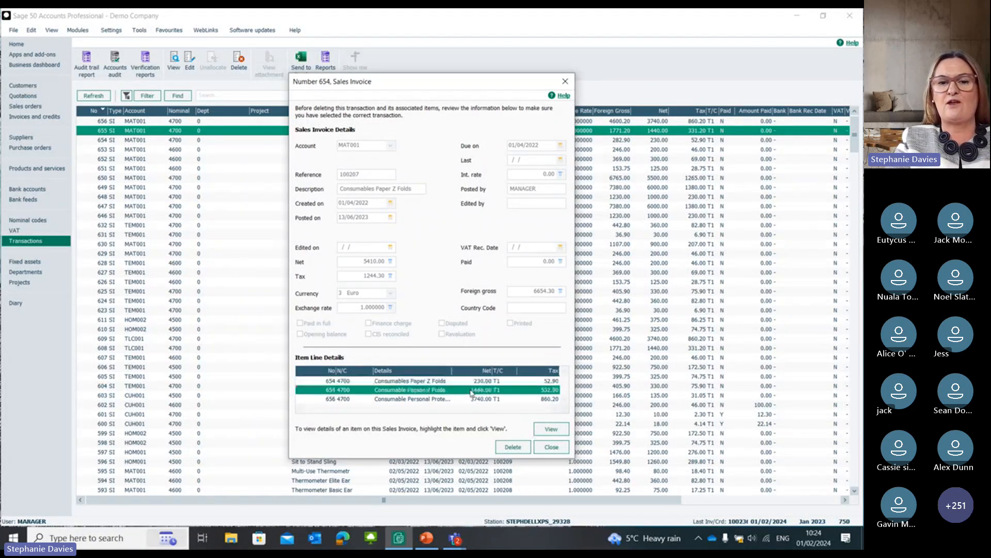
left_click(557, 430)
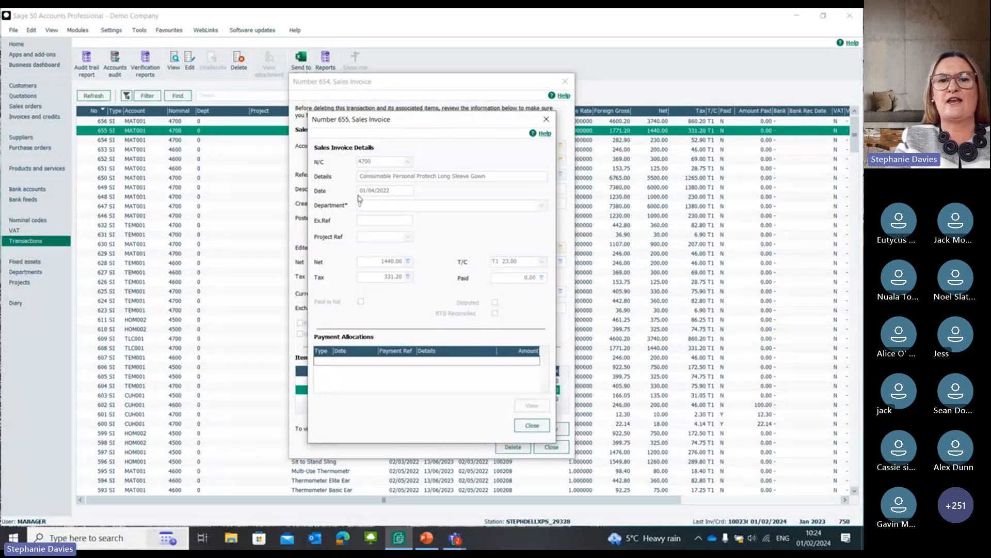
left_click(547, 119)
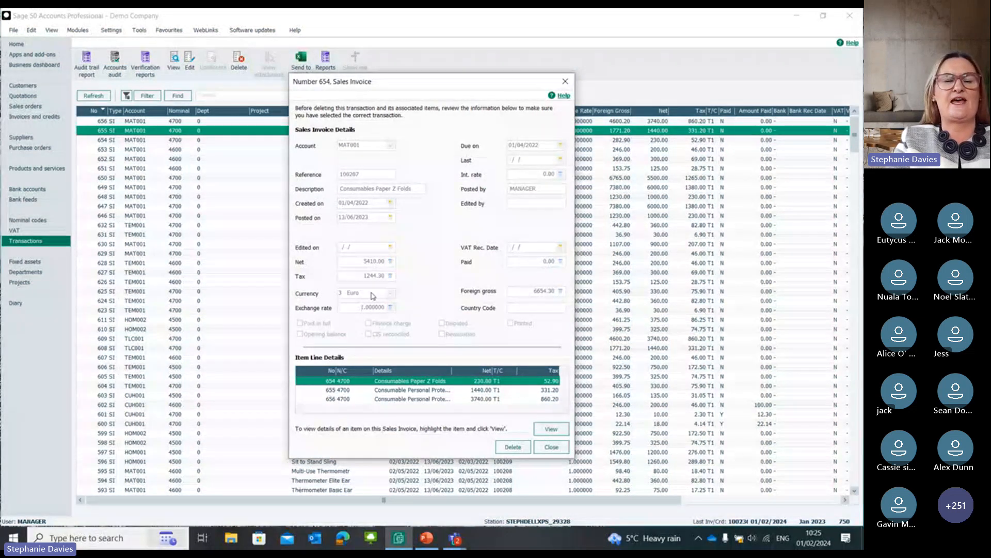
left_click(566, 81)
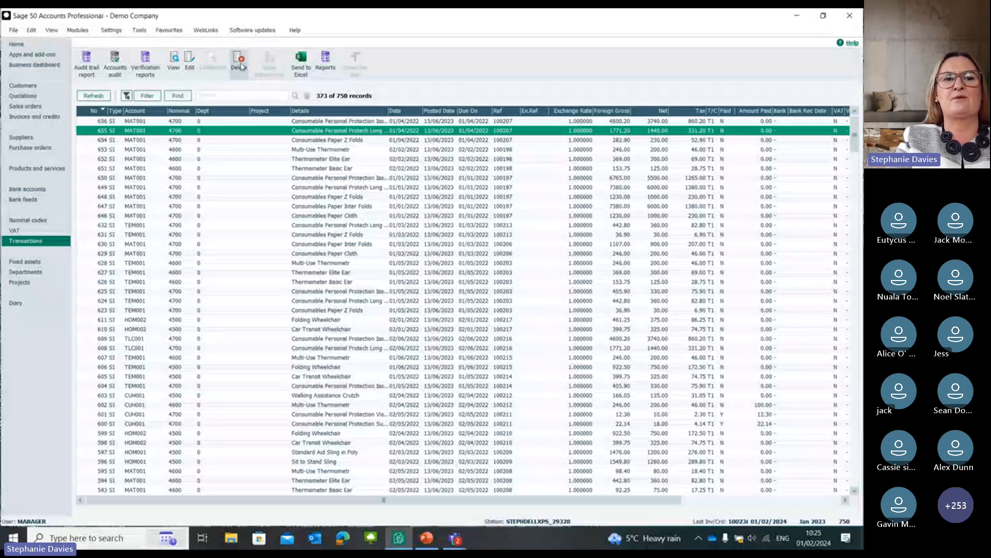
Step: Sort the transactions by type, open bank payment 17 from the previous financial year for editing, and select its bank reconciliation date
left_click(114, 111)
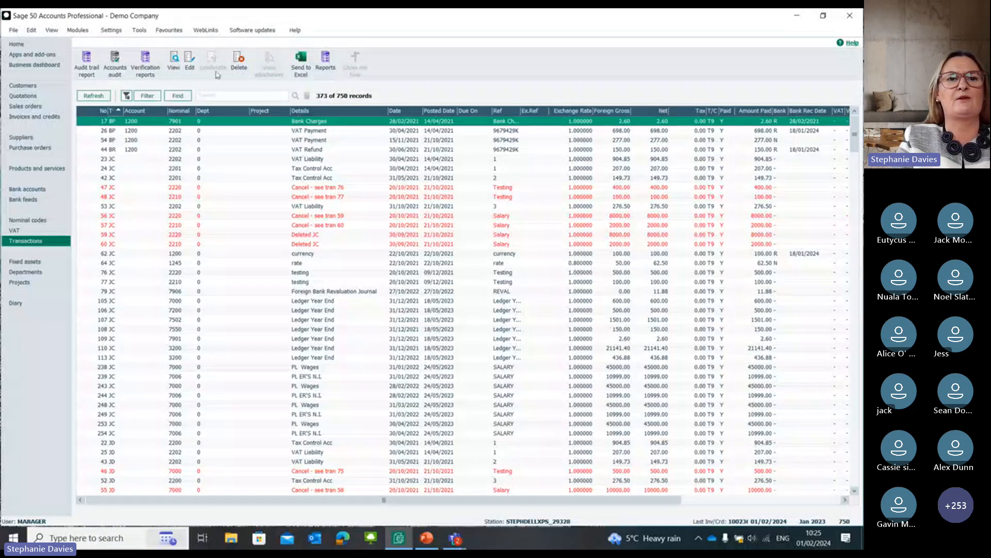
left_click(191, 66)
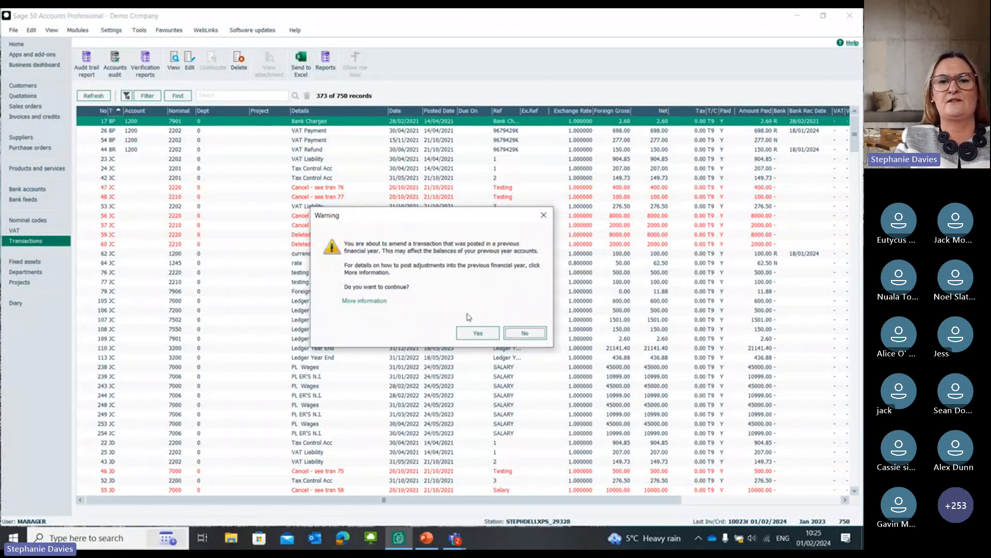
left_click(472, 333)
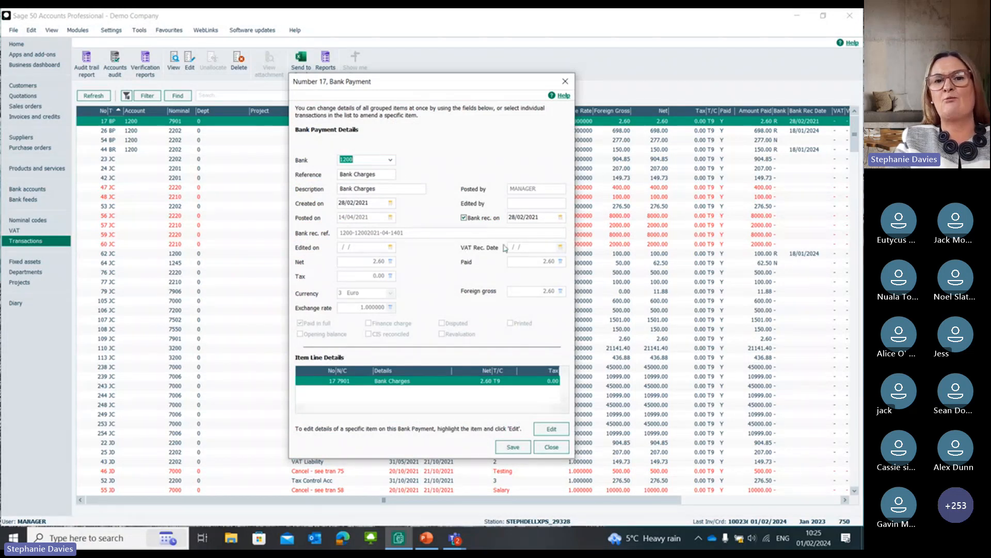
left_click(541, 216)
left_click_drag(541, 217, 444, 221)
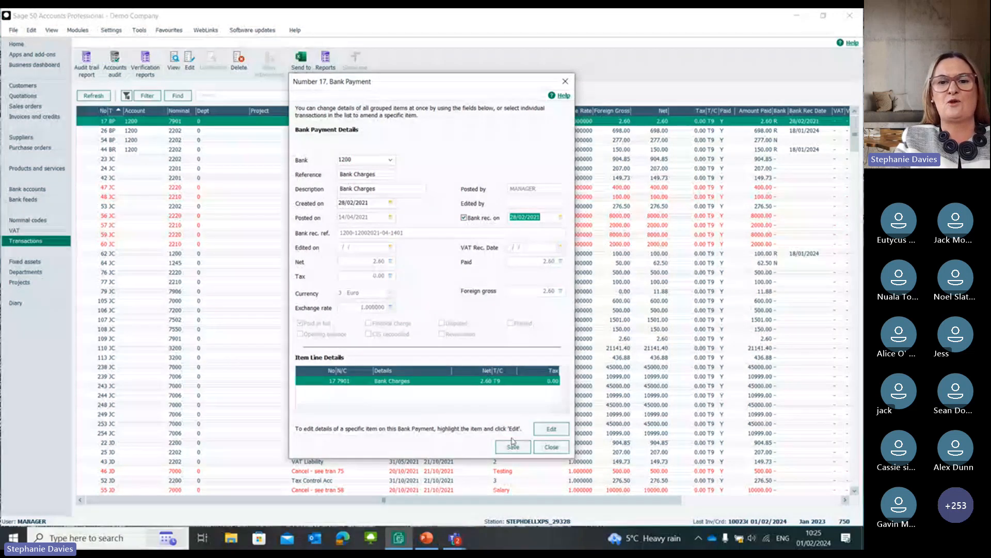
Step: Set the net amount of the Bank Charges item line to 52.60 and try to save the bank payment
left_click(551, 430)
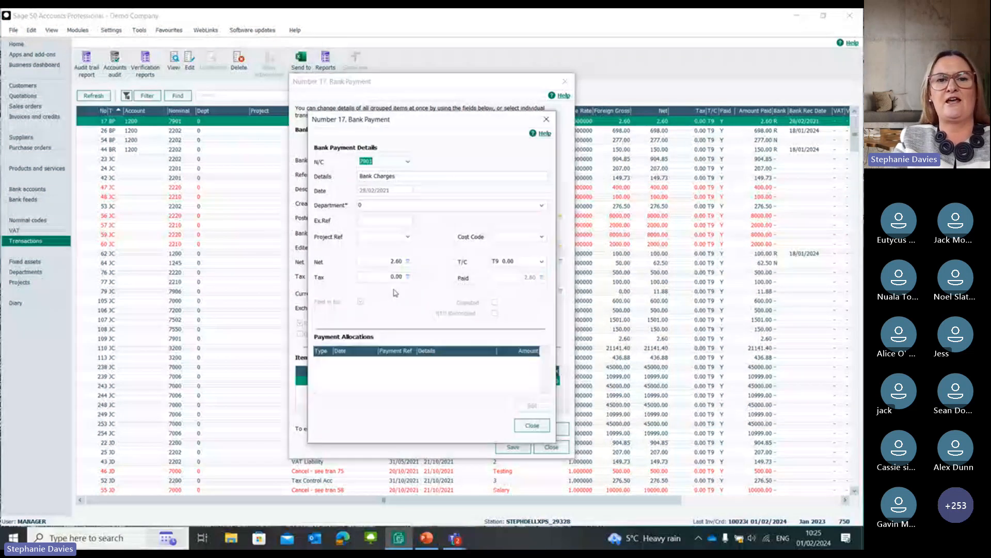
left_click(391, 262)
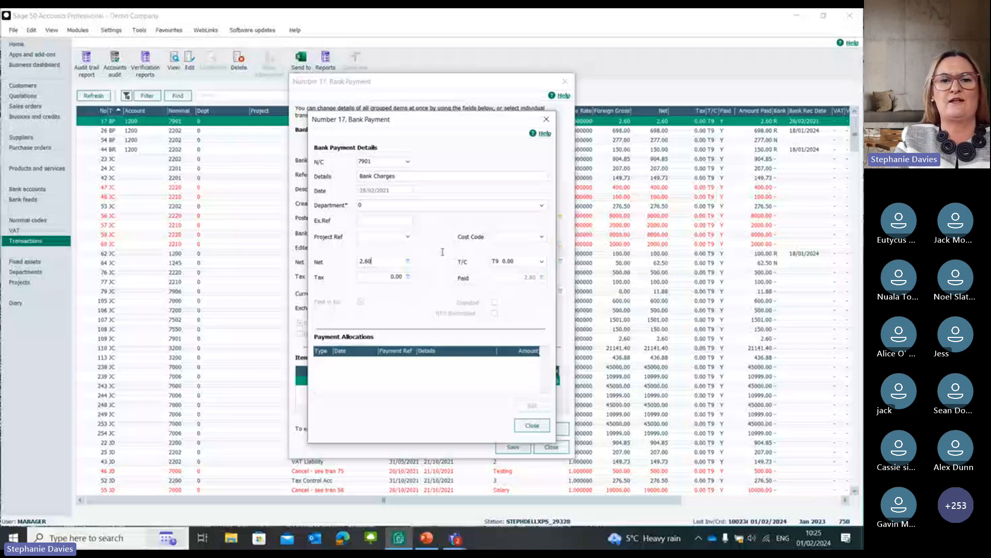
left_click(361, 261)
type("5")
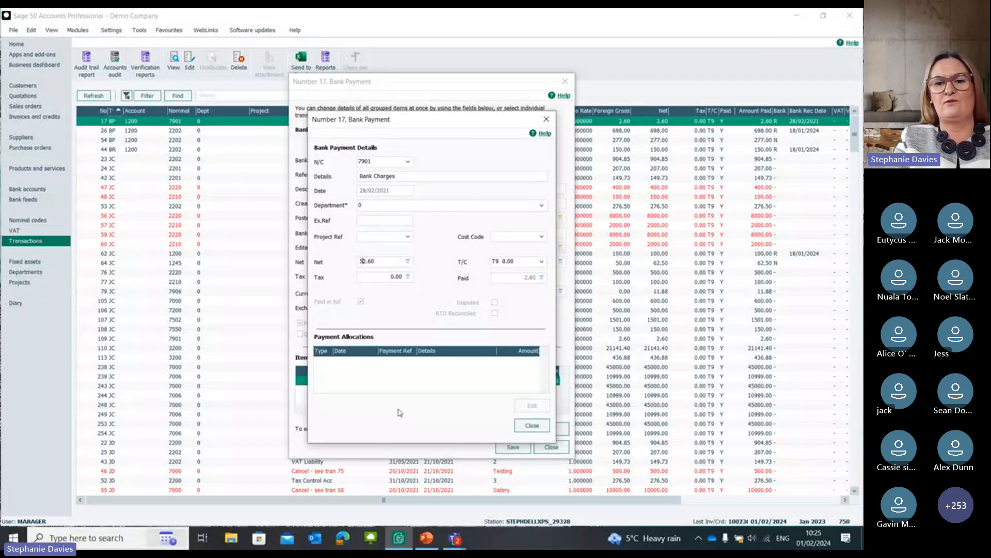
left_click(532, 425)
left_click(517, 447)
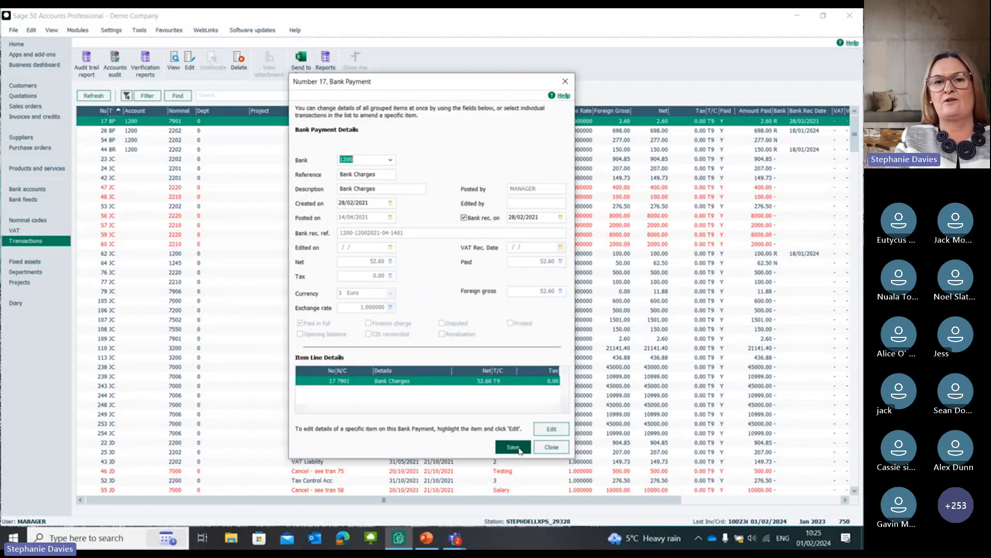
Step: Decline editing the reconciled bank payment and close it, discarding the changed amount
left_click(428, 298)
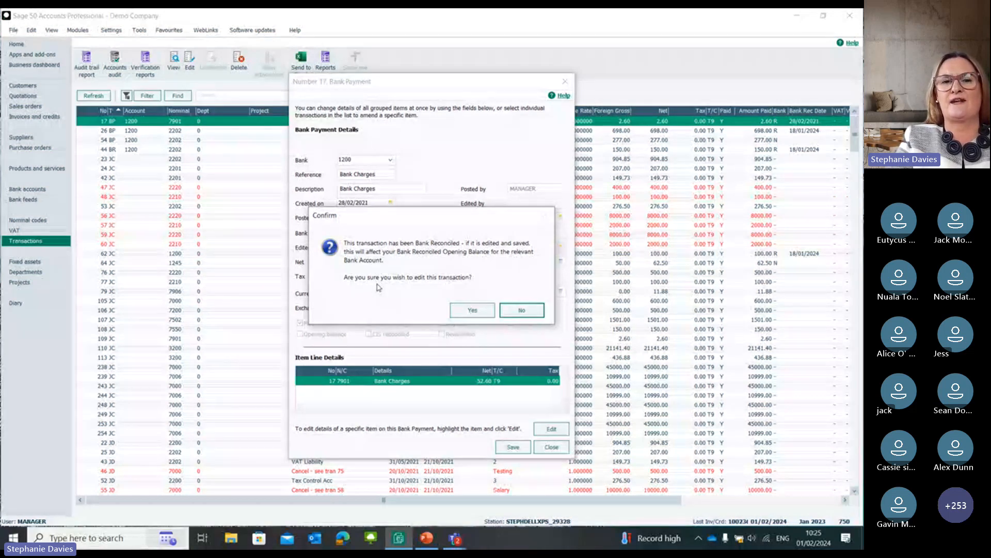
left_click(522, 311)
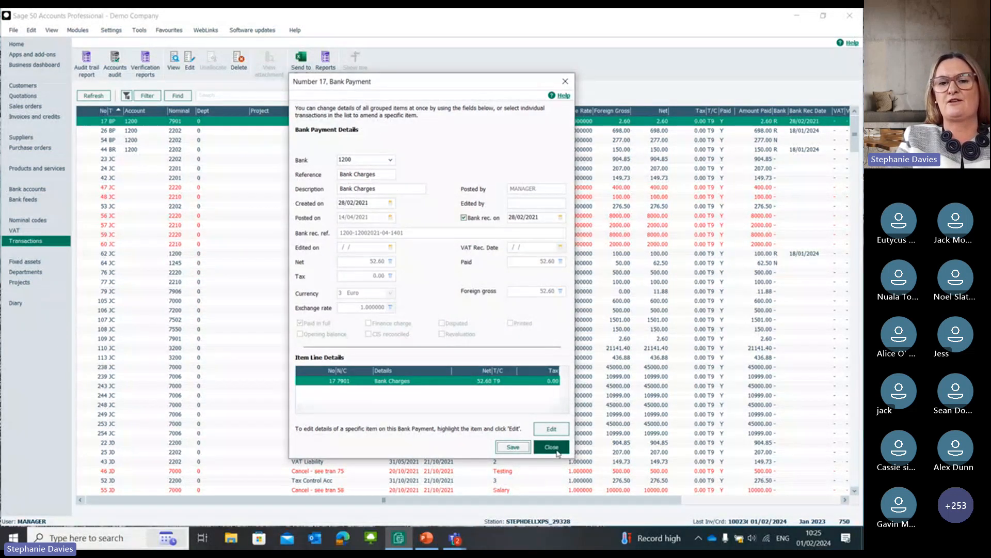
left_click(552, 447)
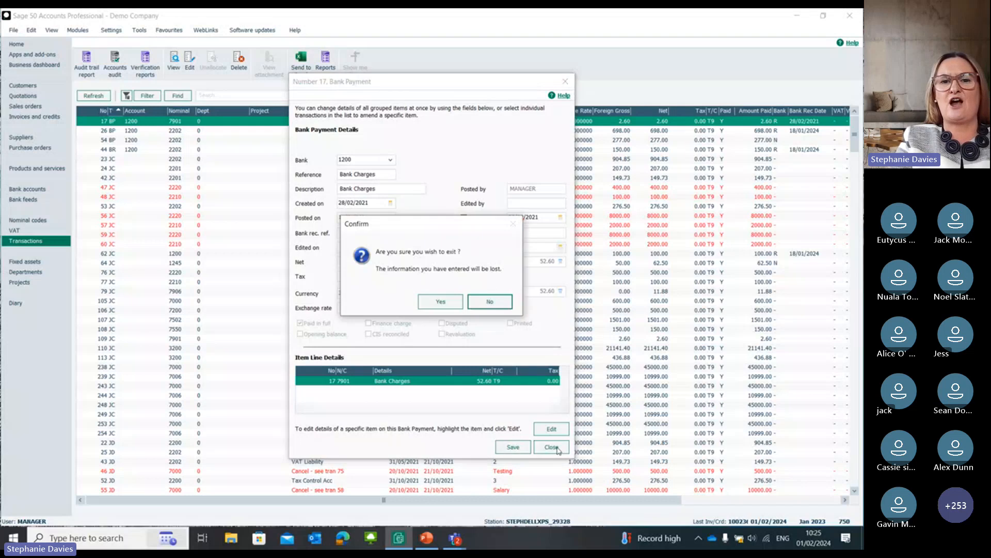
left_click(439, 303)
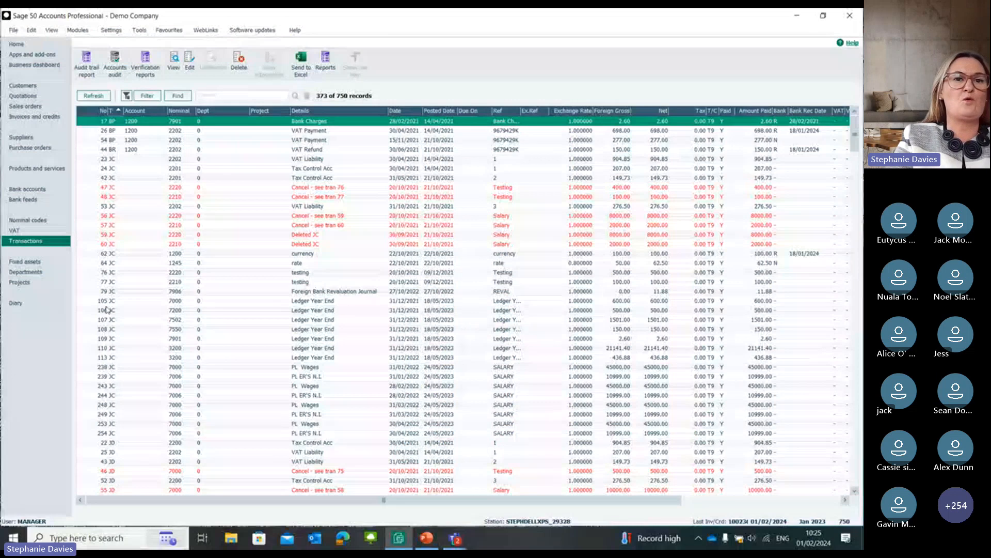
Step: Review the accounts audit verification queries and their date range, and close the settings without selecting any query
left_click(115, 62)
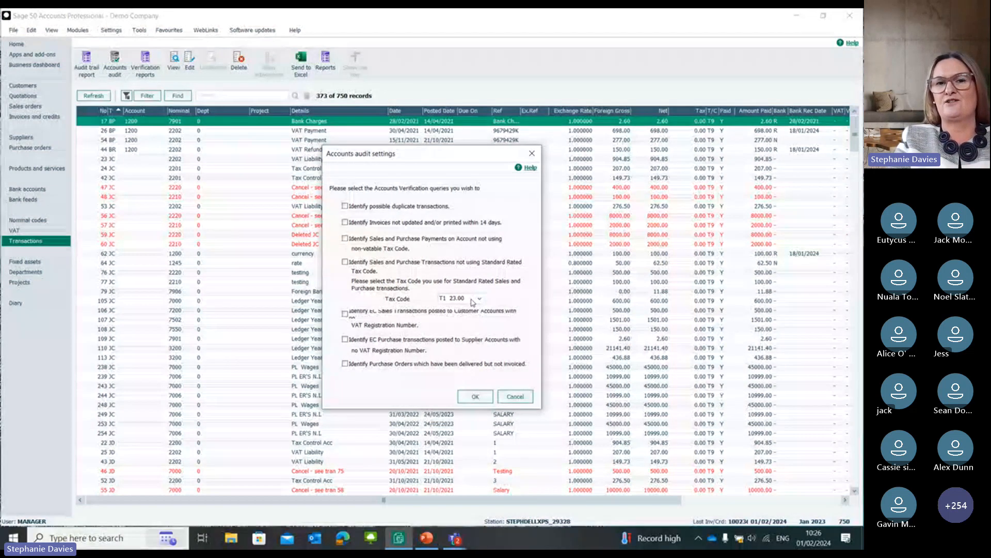
left_click(476, 397)
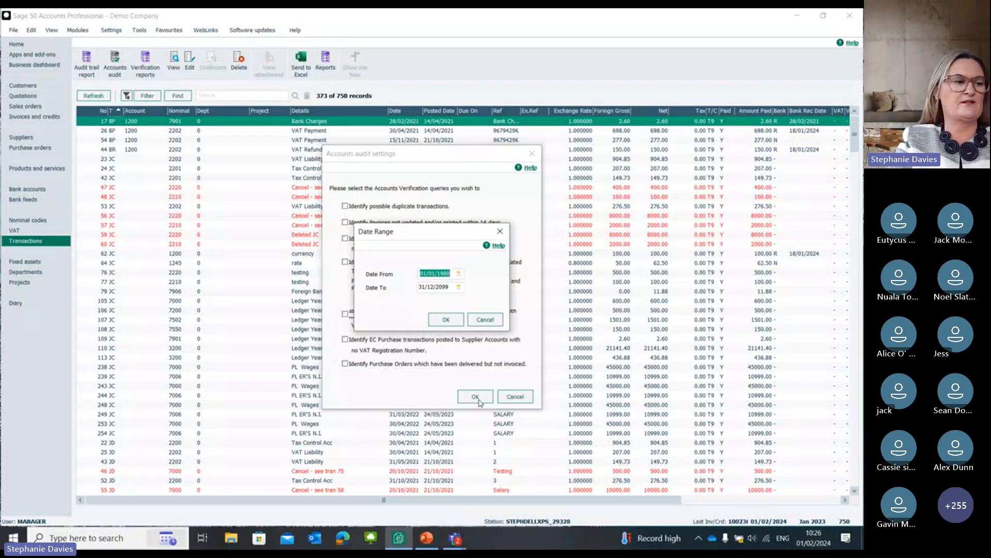
left_click(447, 320)
left_click(516, 396)
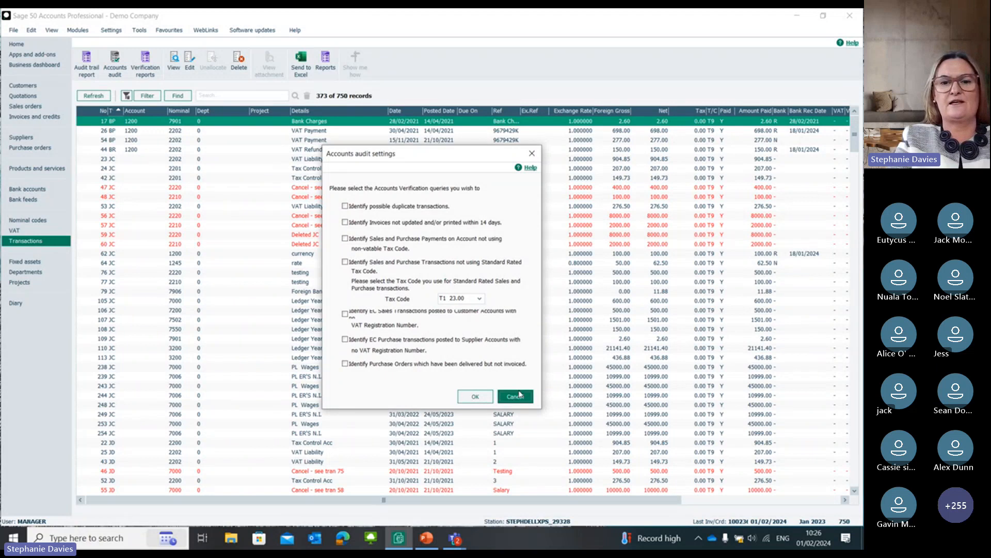
Step: Start reconciling bank account 1200, Bank Current Account, and match the BACS purchase payments numbered 74, 237 and 291
left_click(46, 189)
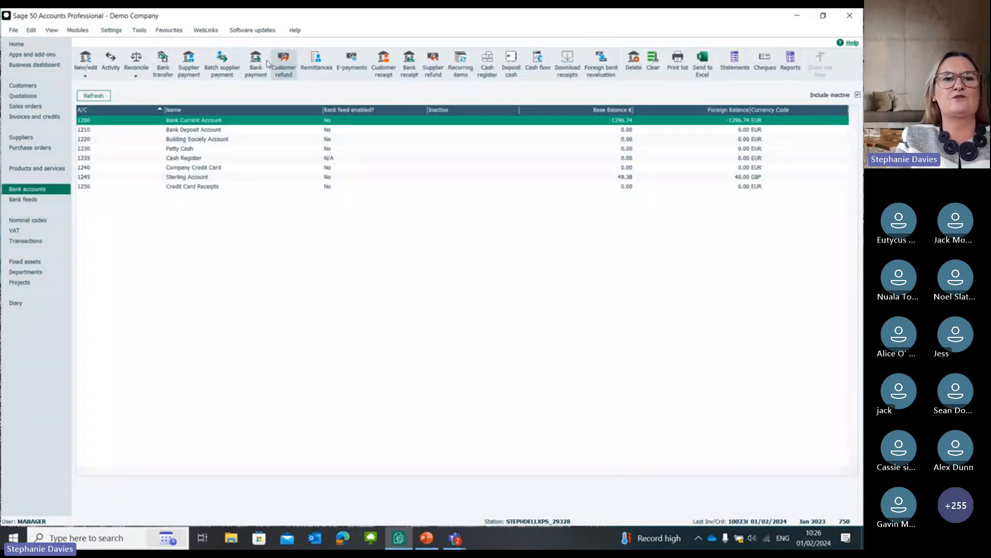
left_click(136, 58)
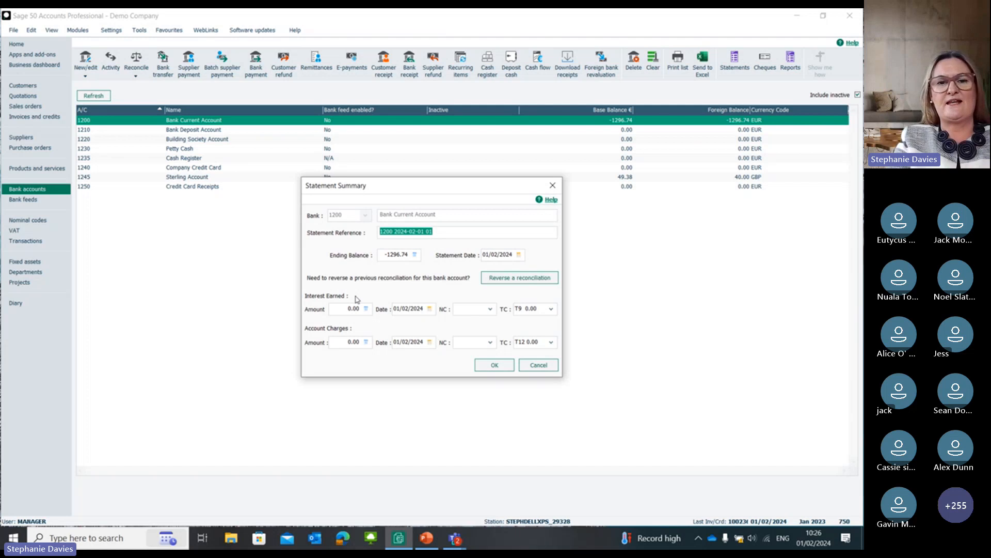
left_click(501, 365)
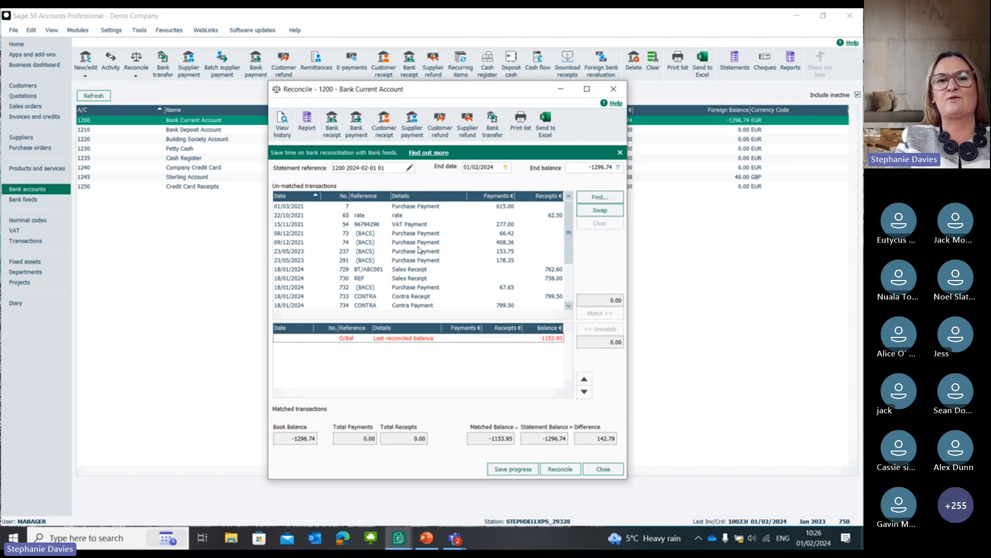
left_click(419, 246)
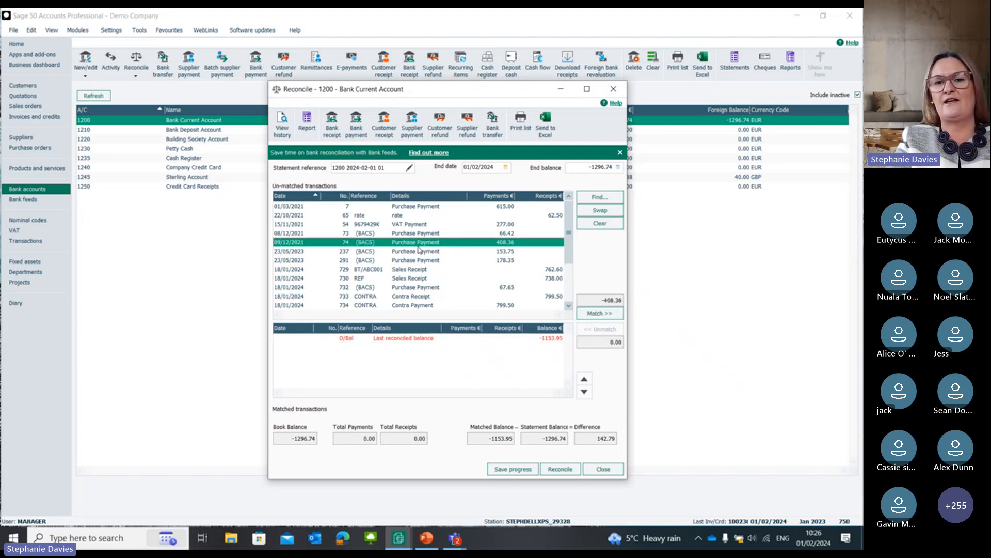
left_click(380, 262, "shift")
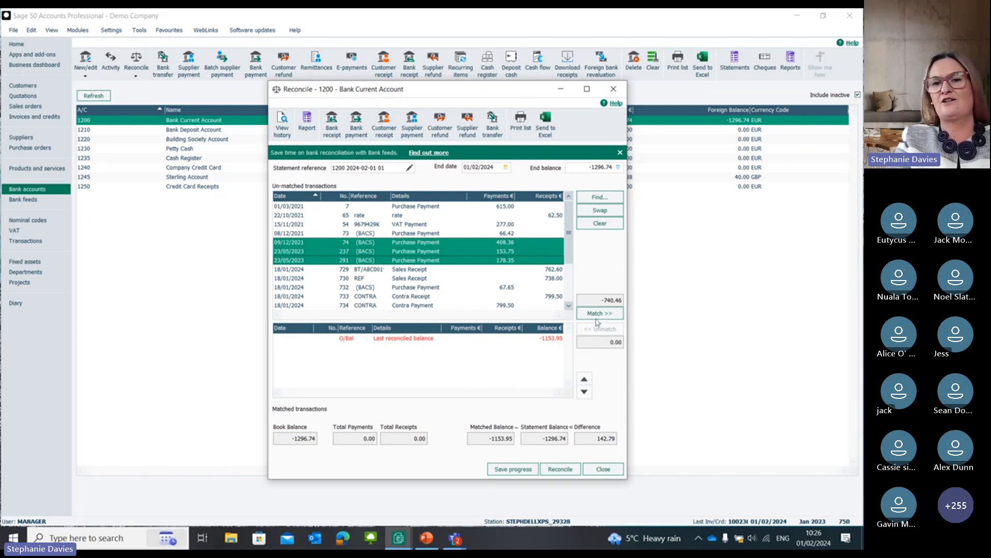
left_click(599, 313)
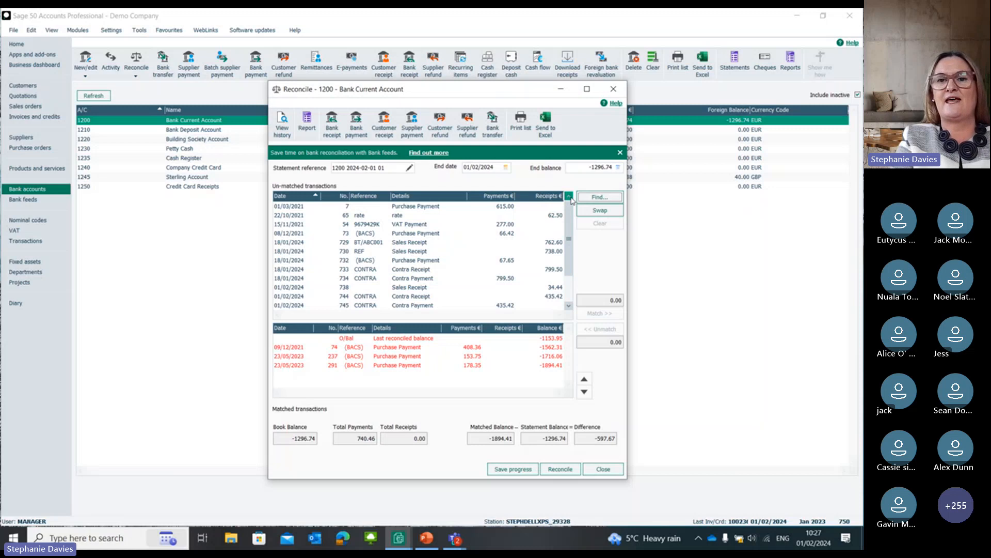
Step: Set the reconciliation's end balance to -1894.41 and save the progress
left_click(594, 168)
type("-1")
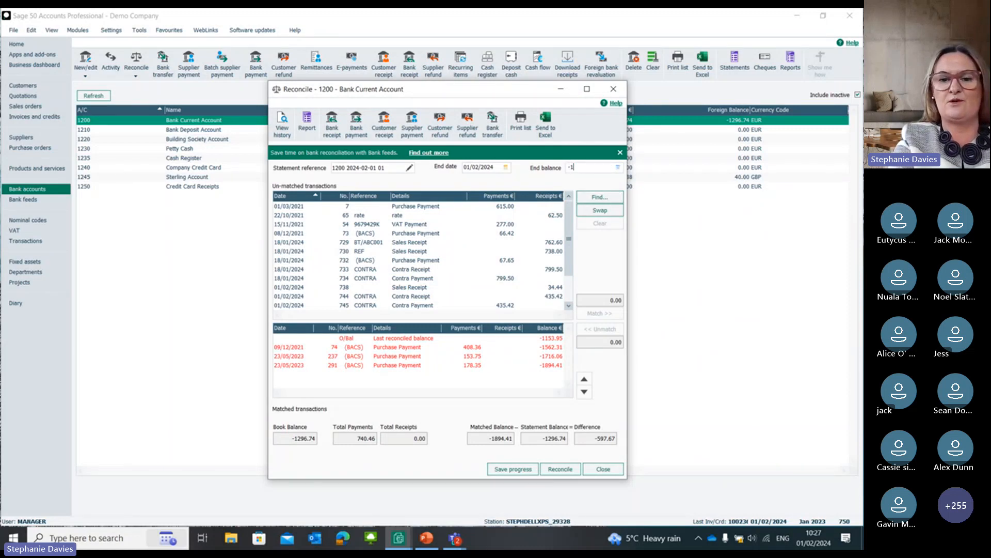
type("894.")
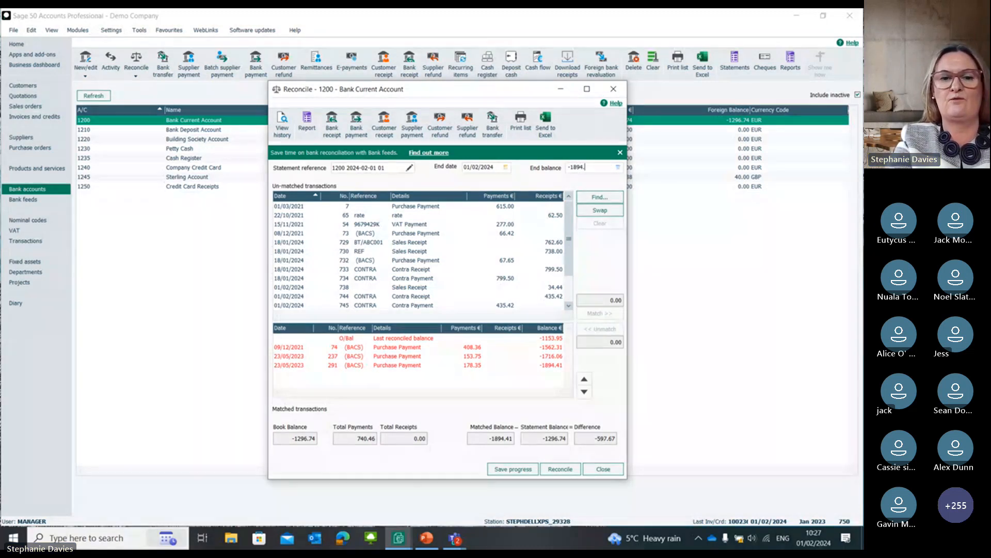
type("41")
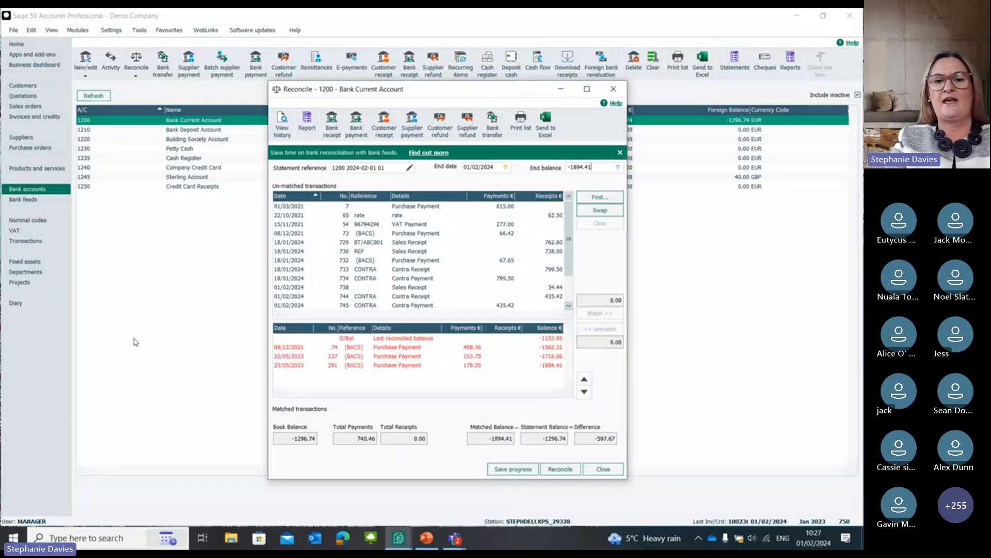
key("Tab")
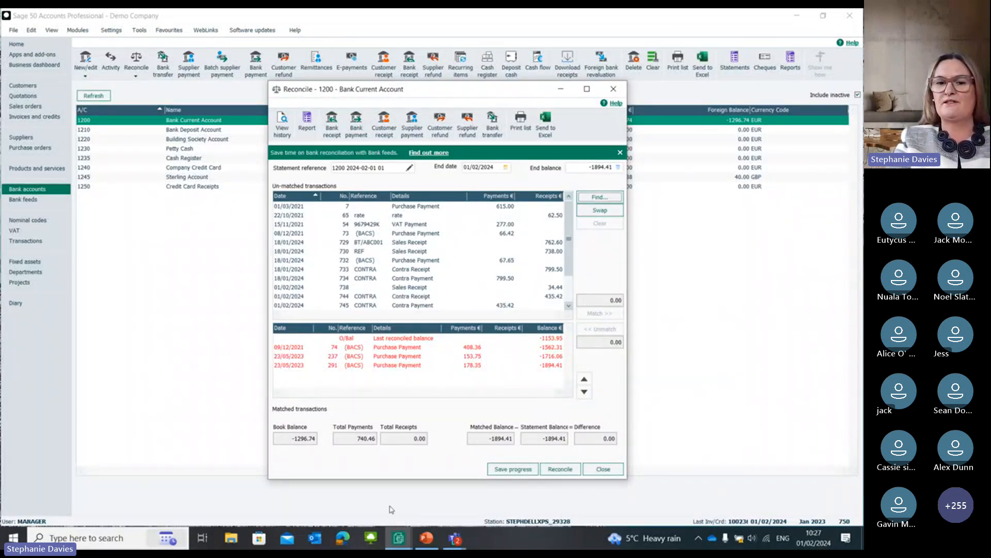
left_click(512, 469)
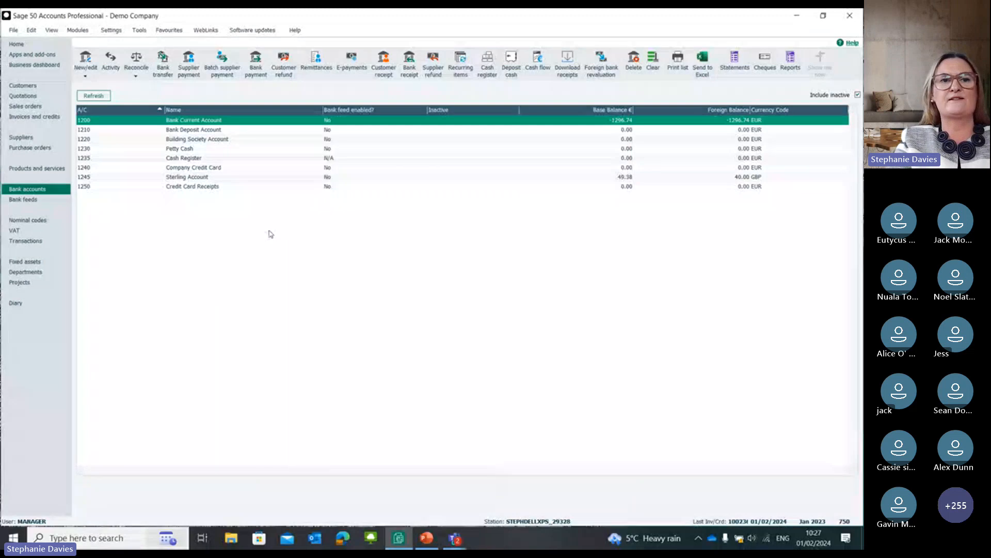
Step: Reopen the saved statement for the Bank Current Account and complete the reconciliation
left_click(138, 61)
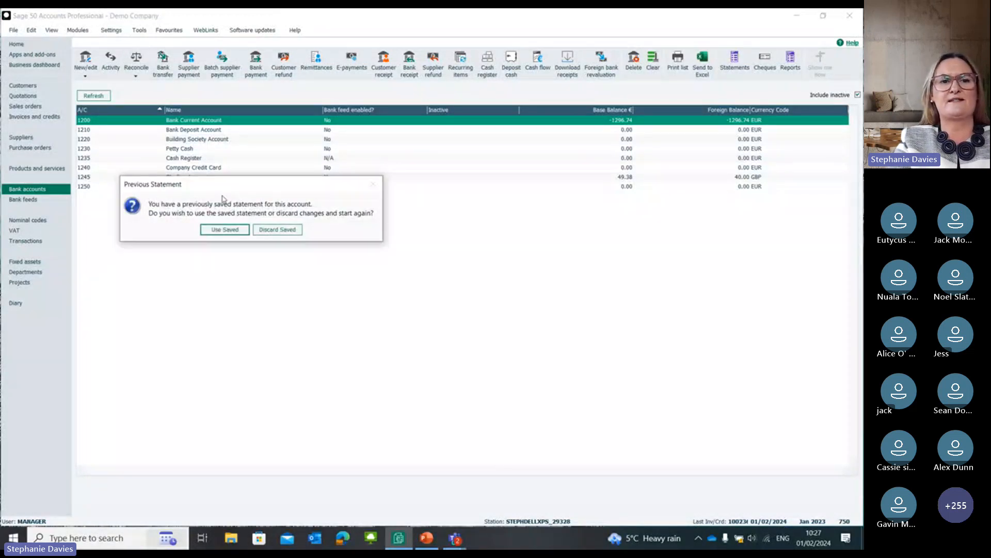
left_click(222, 230)
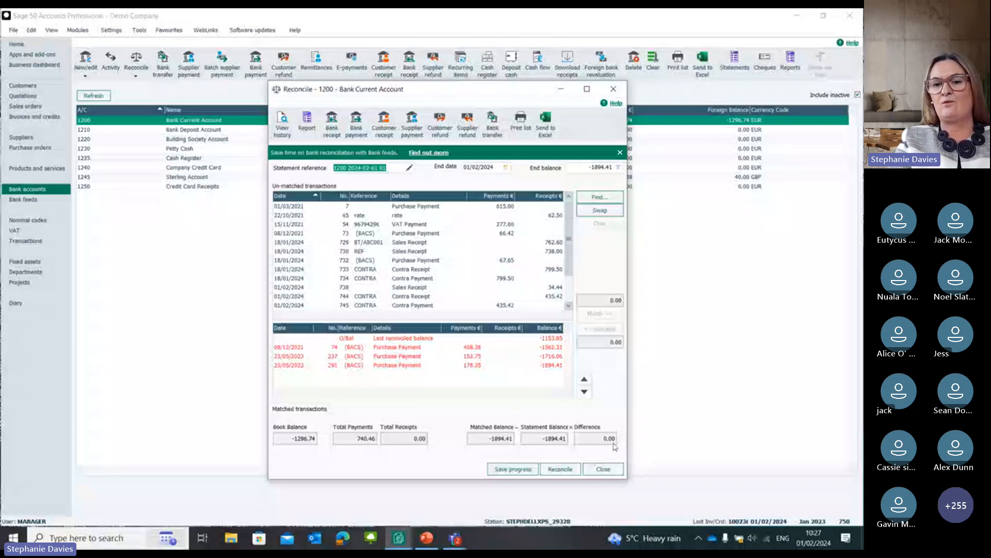
left_click(559, 469)
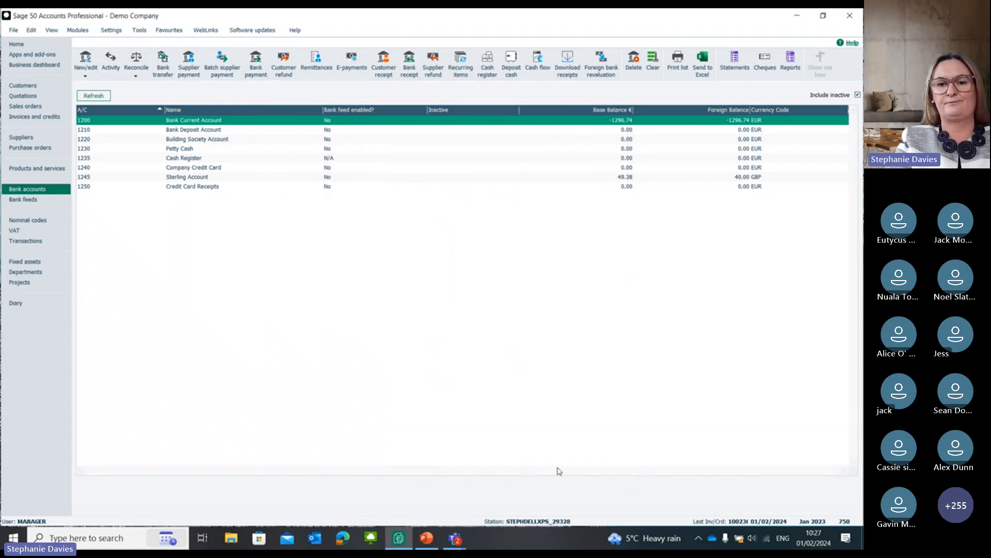
Step: Switch to the PowerPoint presentation and start the slide show from the Bank Feeds slide about connecting a bank
left_click(427, 538)
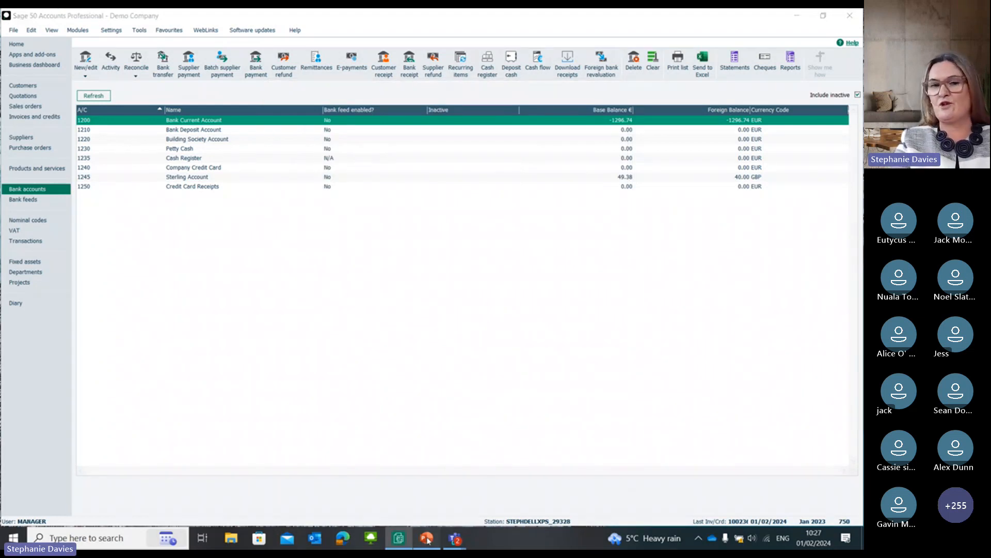
key("Down")
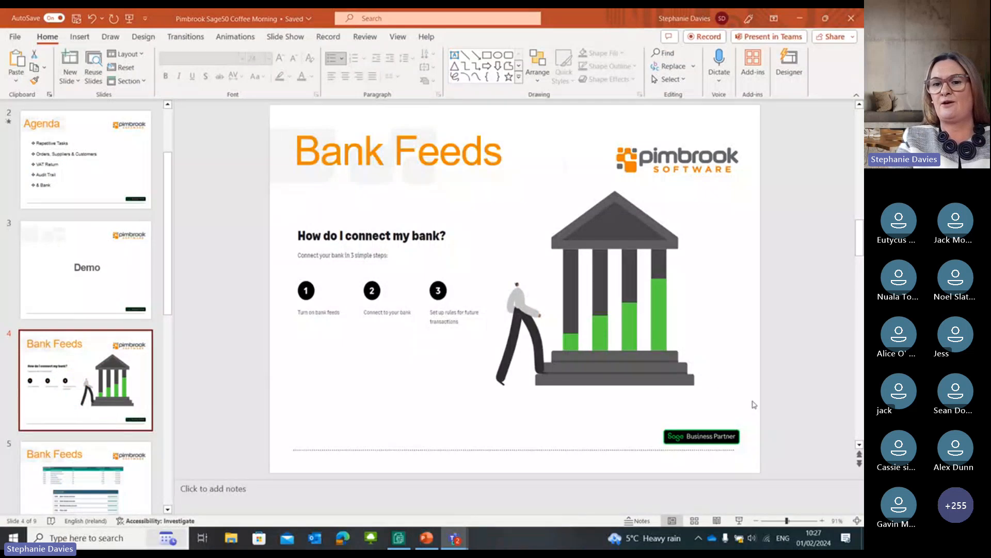
left_click(740, 521)
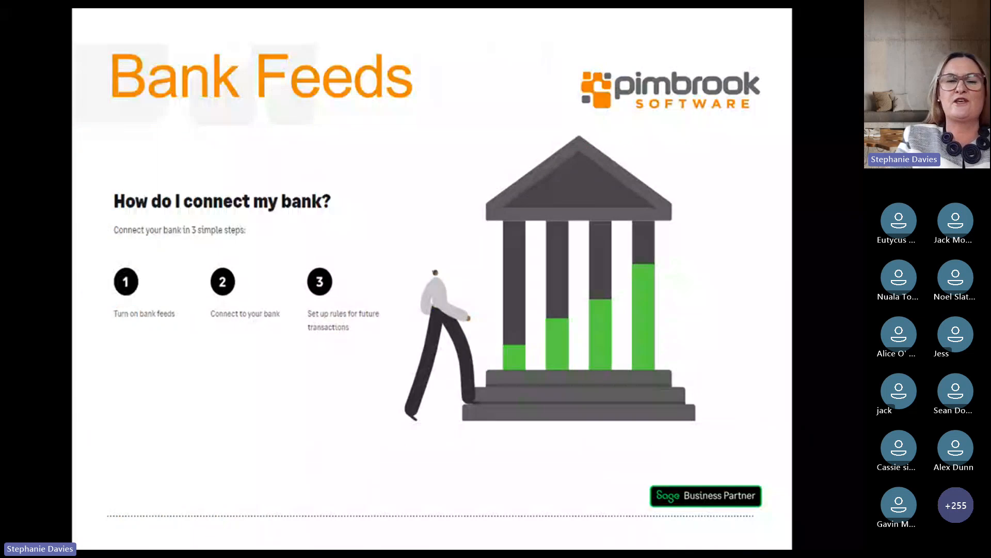